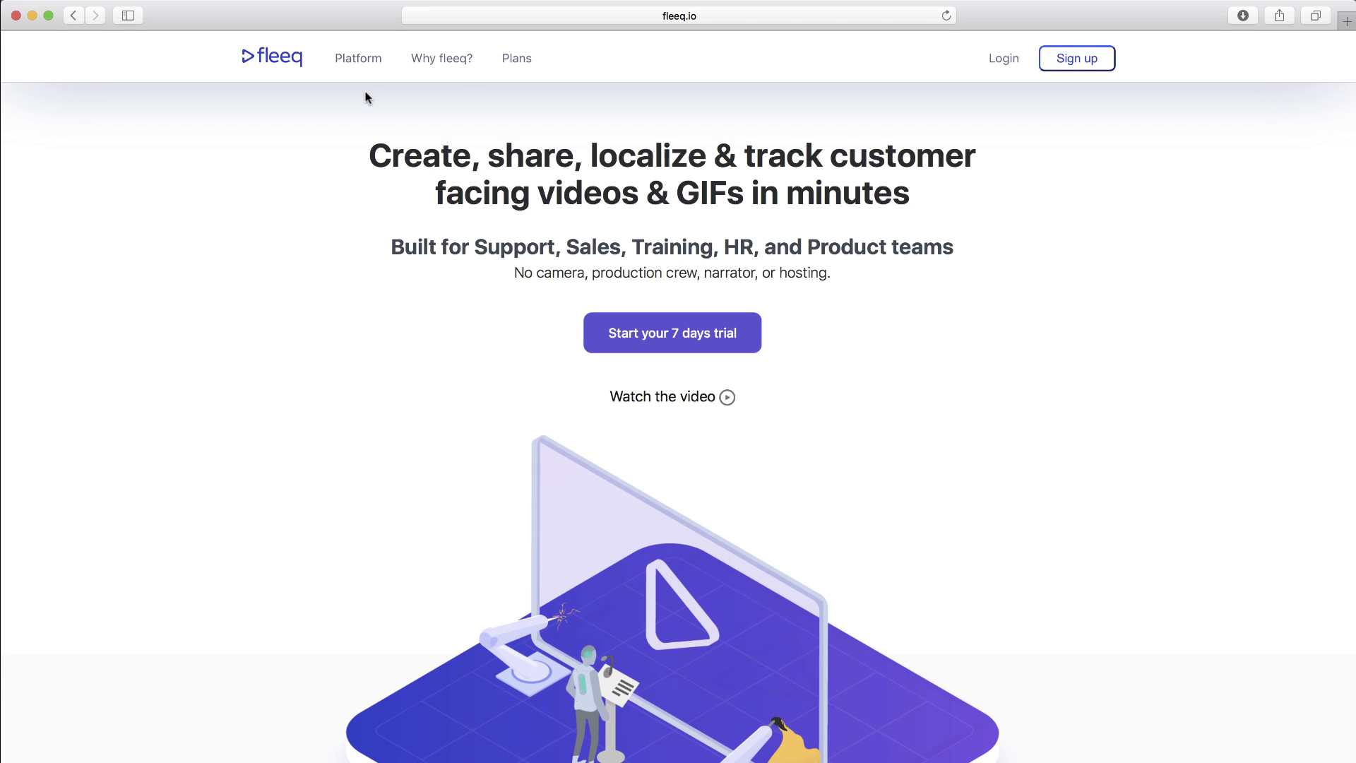
- Go to Platform > Examples & use cases and scroll down to the demo fleeq and its feature list
left_click(361, 61)
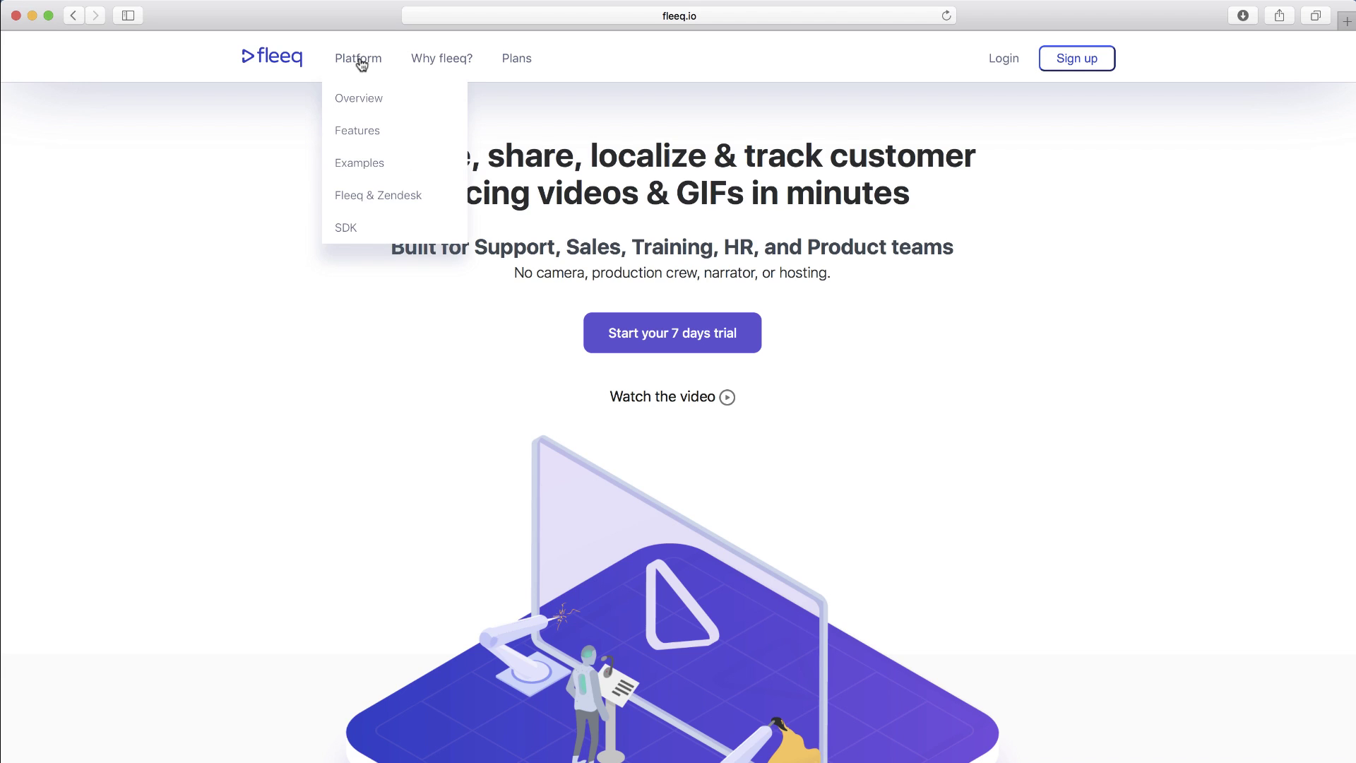
left_click(361, 164)
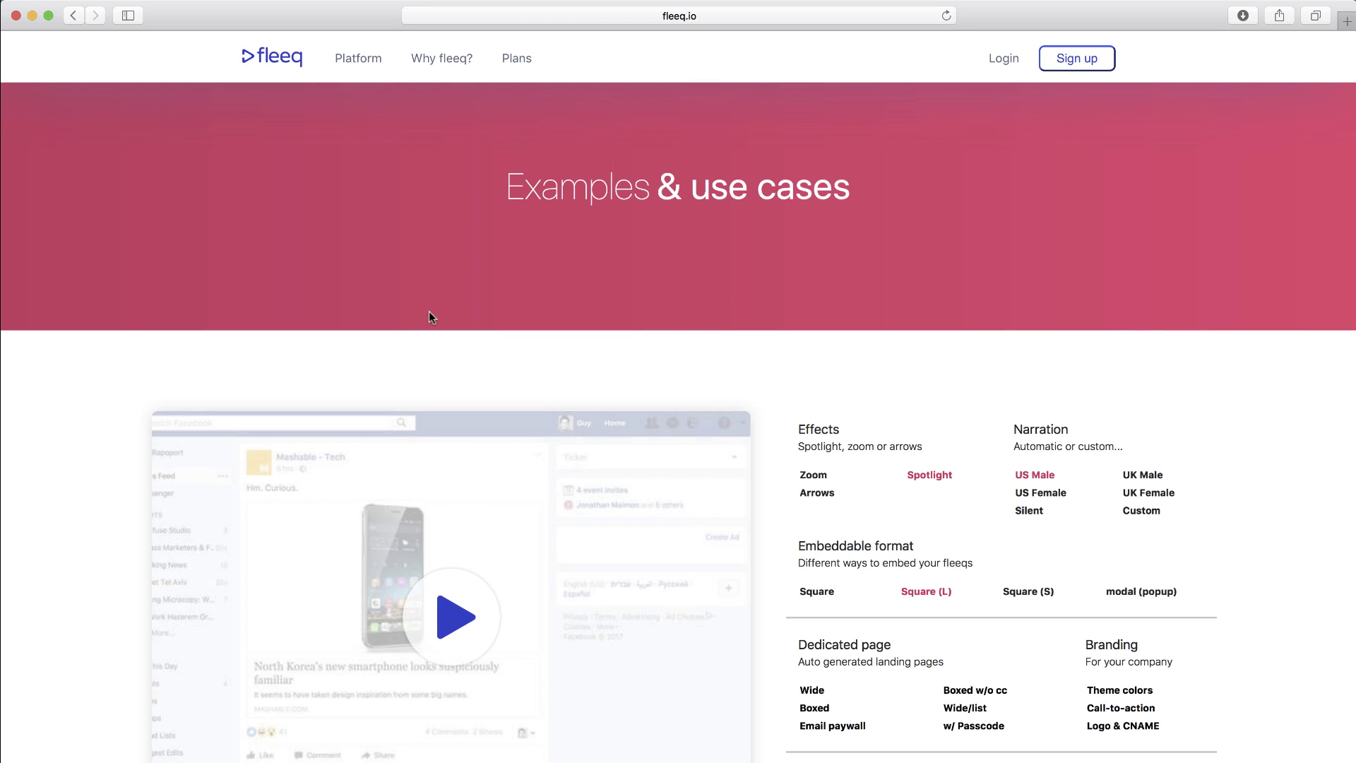
scroll(428, 312, "down", 3)
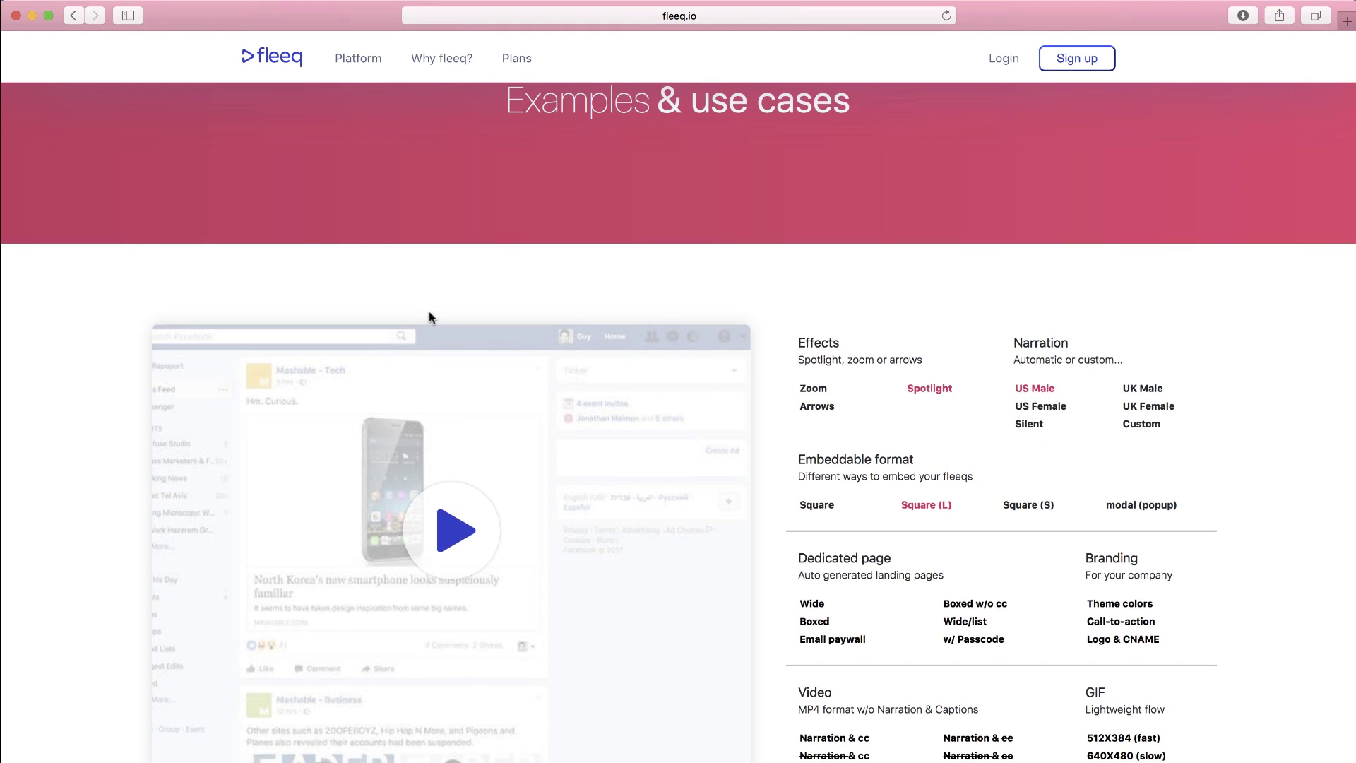
scroll(450, 364, "down", 2)
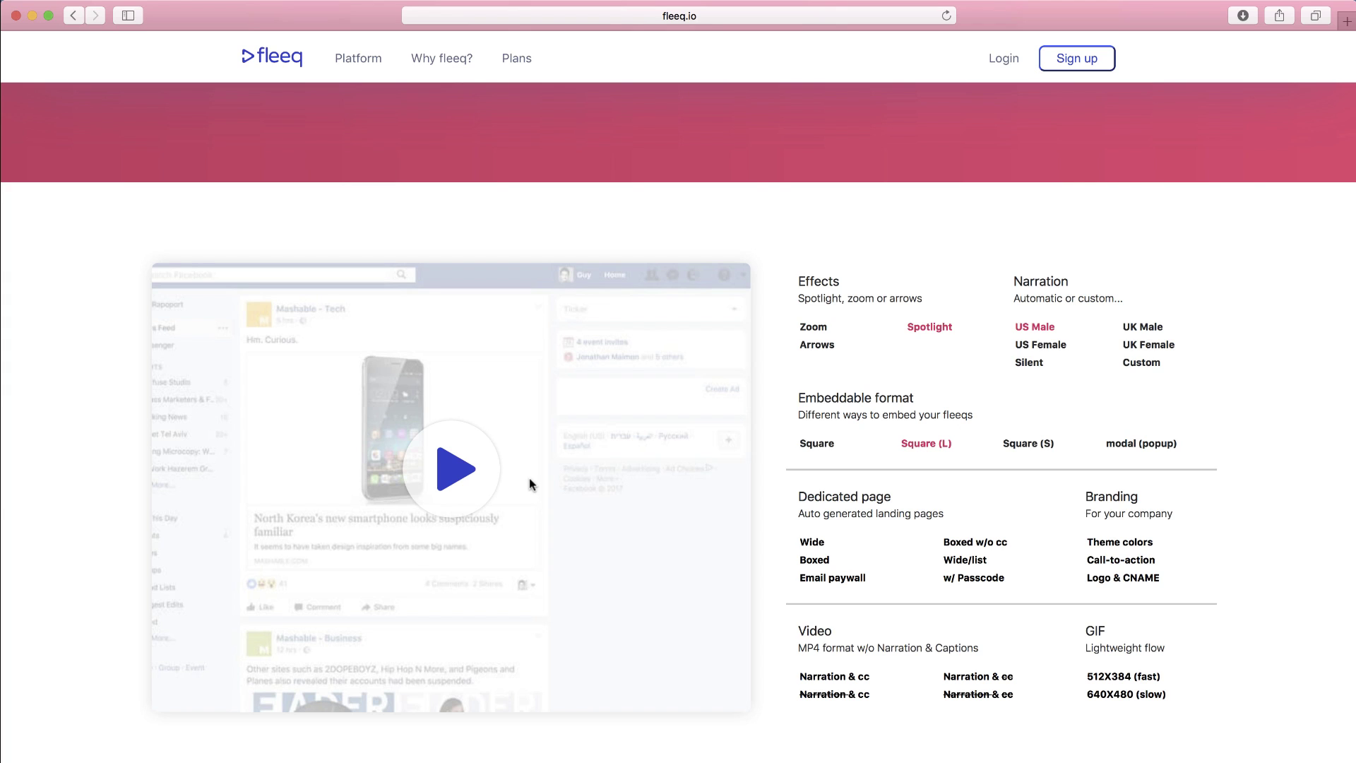
- Play the Facebook privacy-settings demo, scrub back slightly, and pause on the 'click on the Settings option' step
left_click(458, 475)
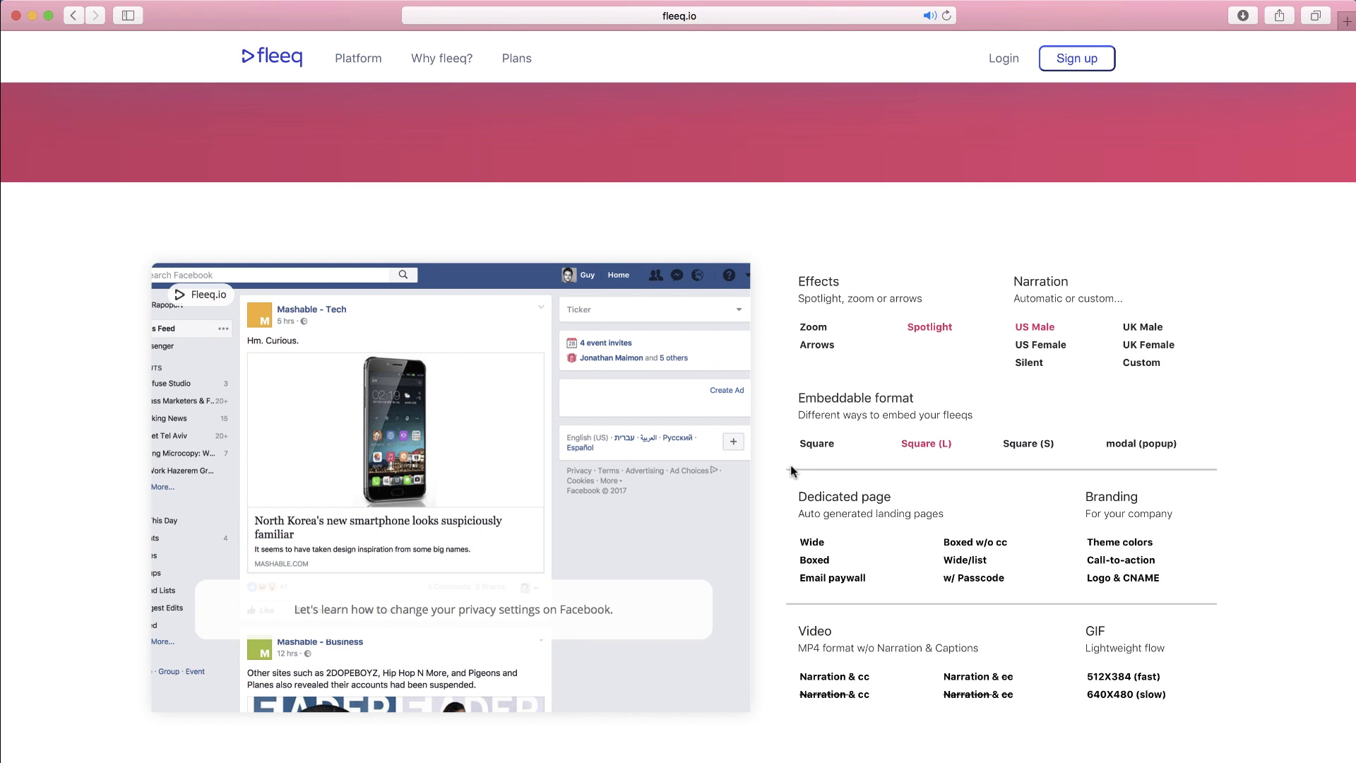
mouse_move(679, 553)
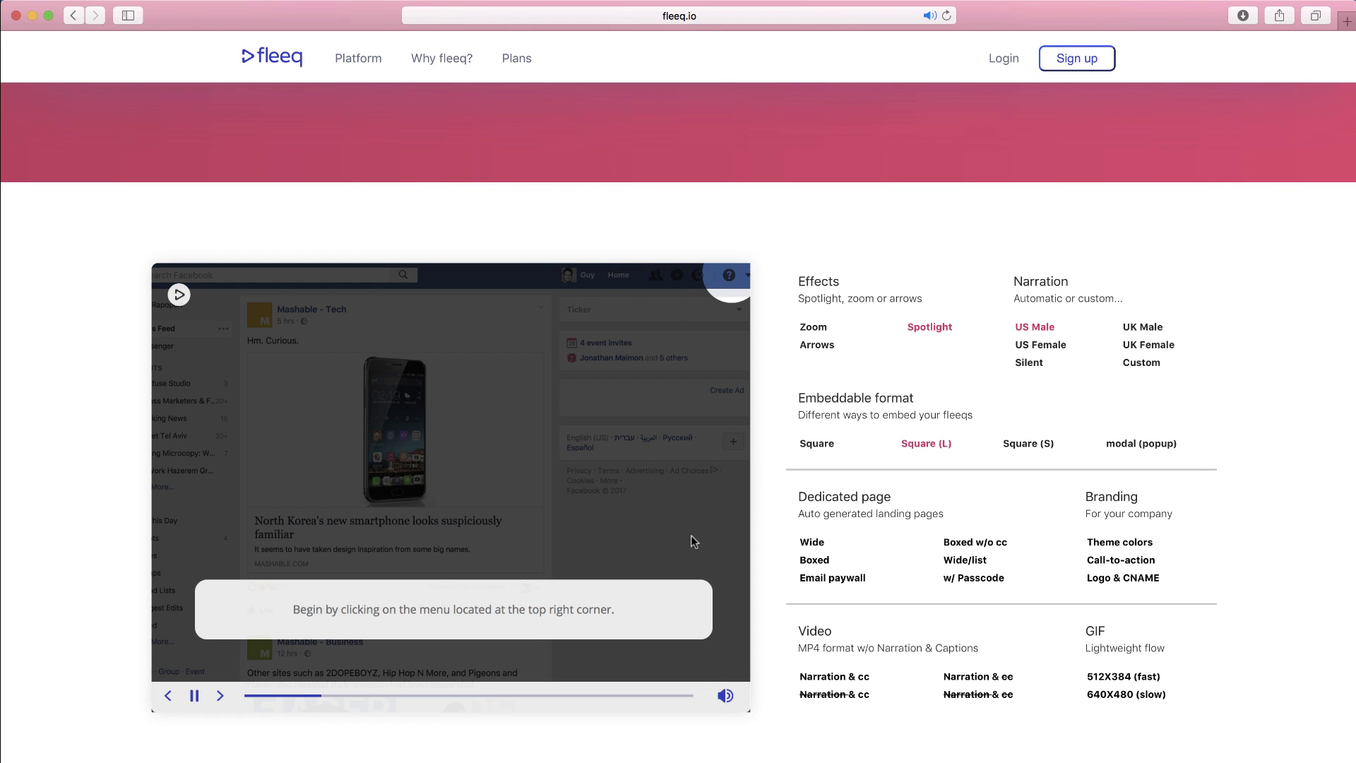
left_click_drag(522, 695, 496, 701)
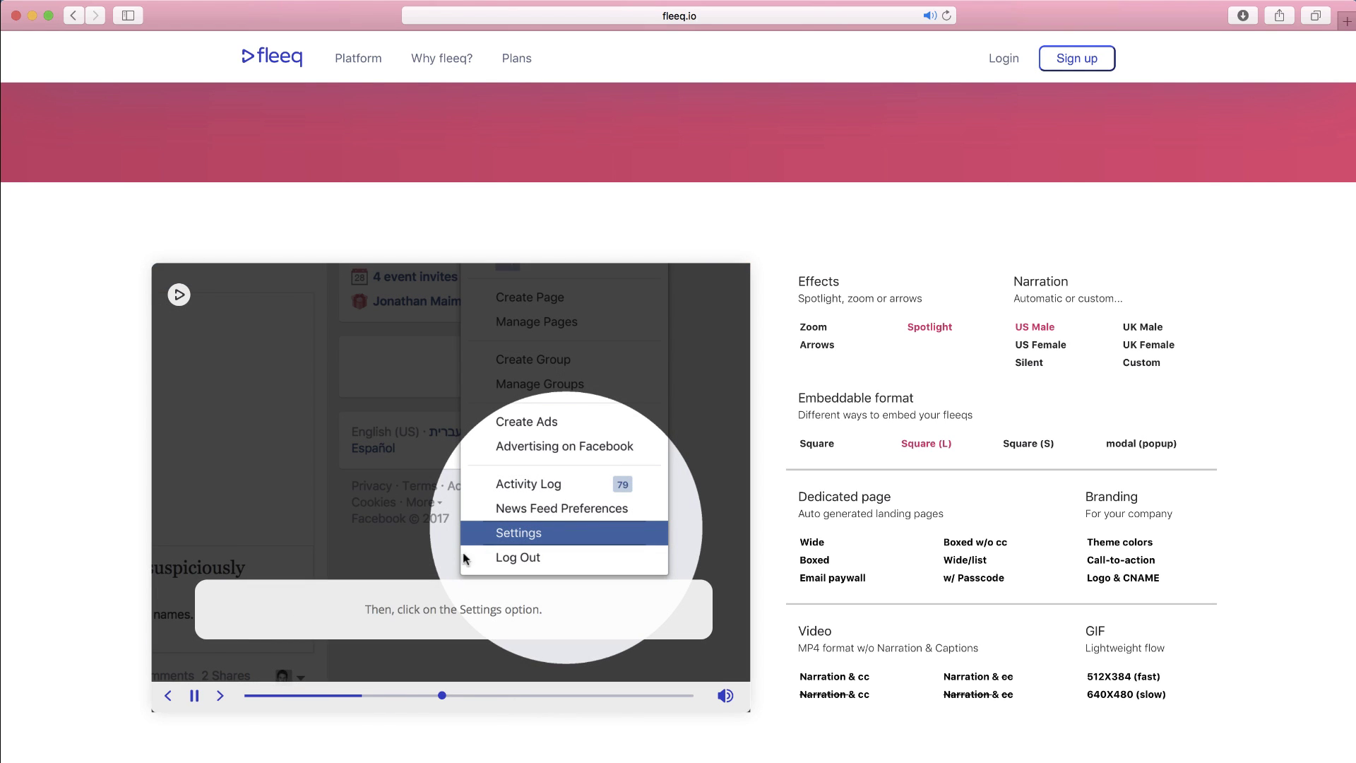
left_click(195, 696)
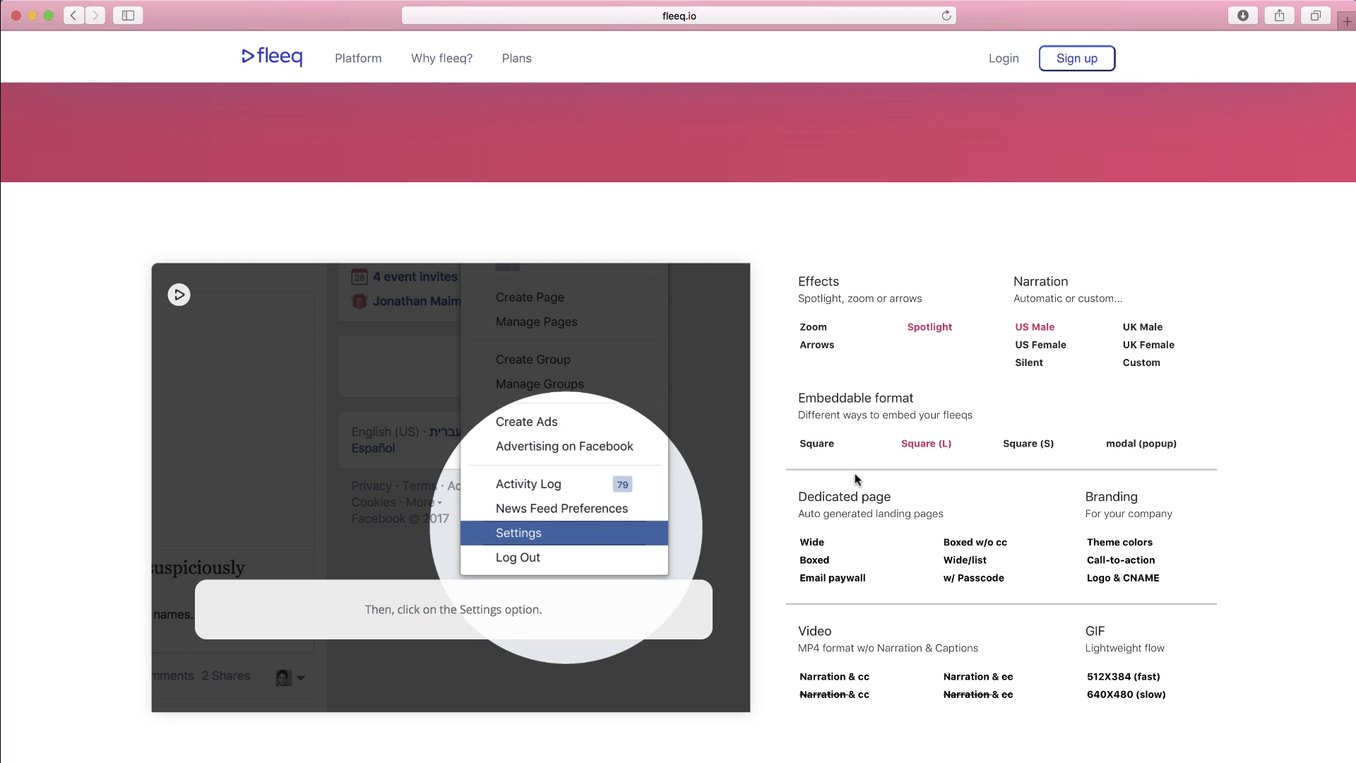
scroll(1060, 368, "down", 2)
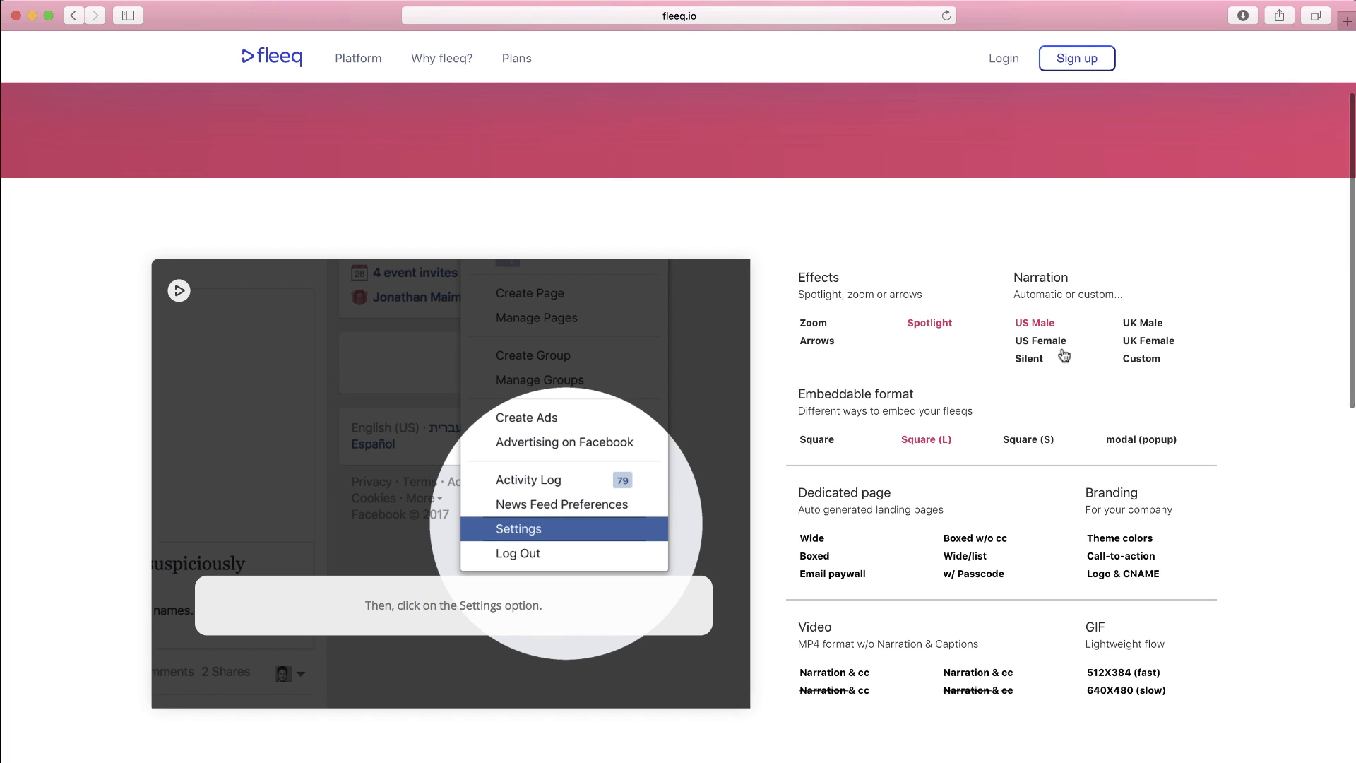
scroll(1061, 347, "up", 3)
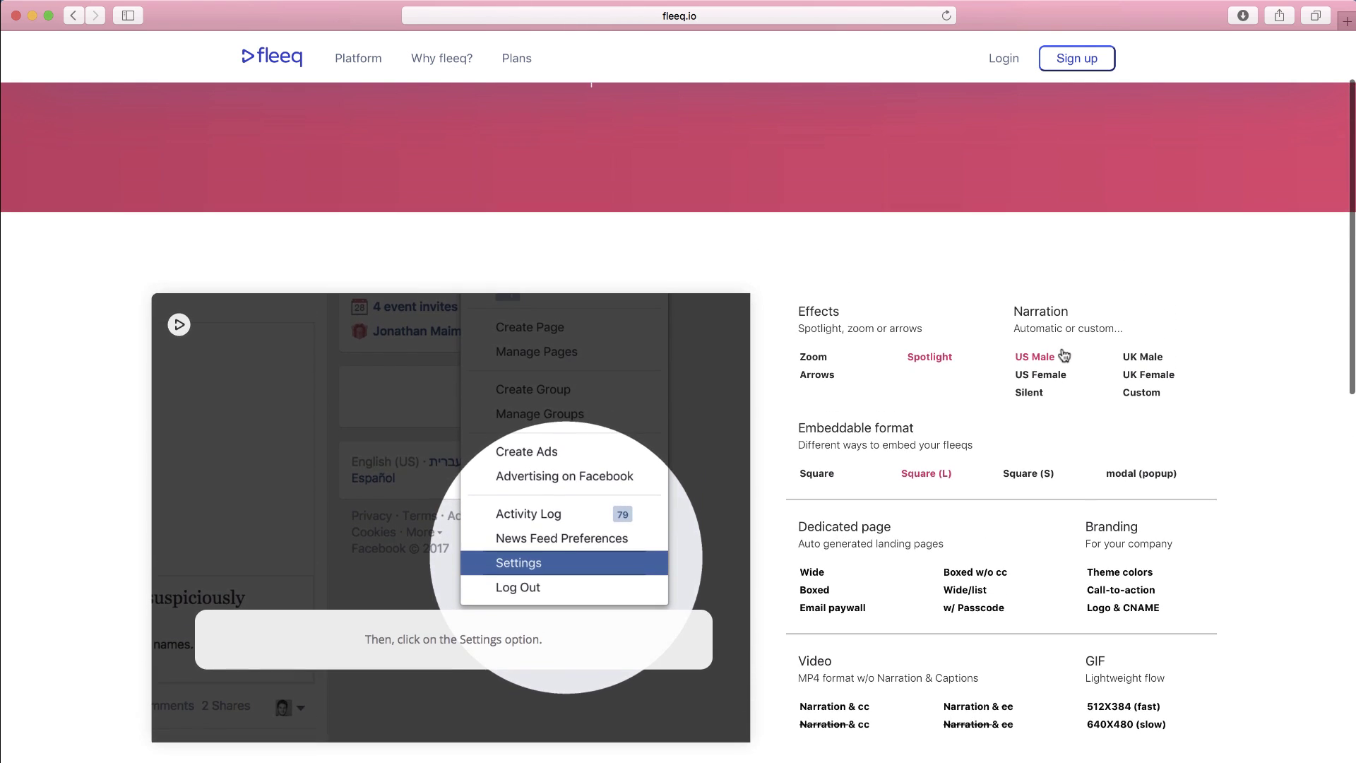
scroll(1063, 352, "up", 2)
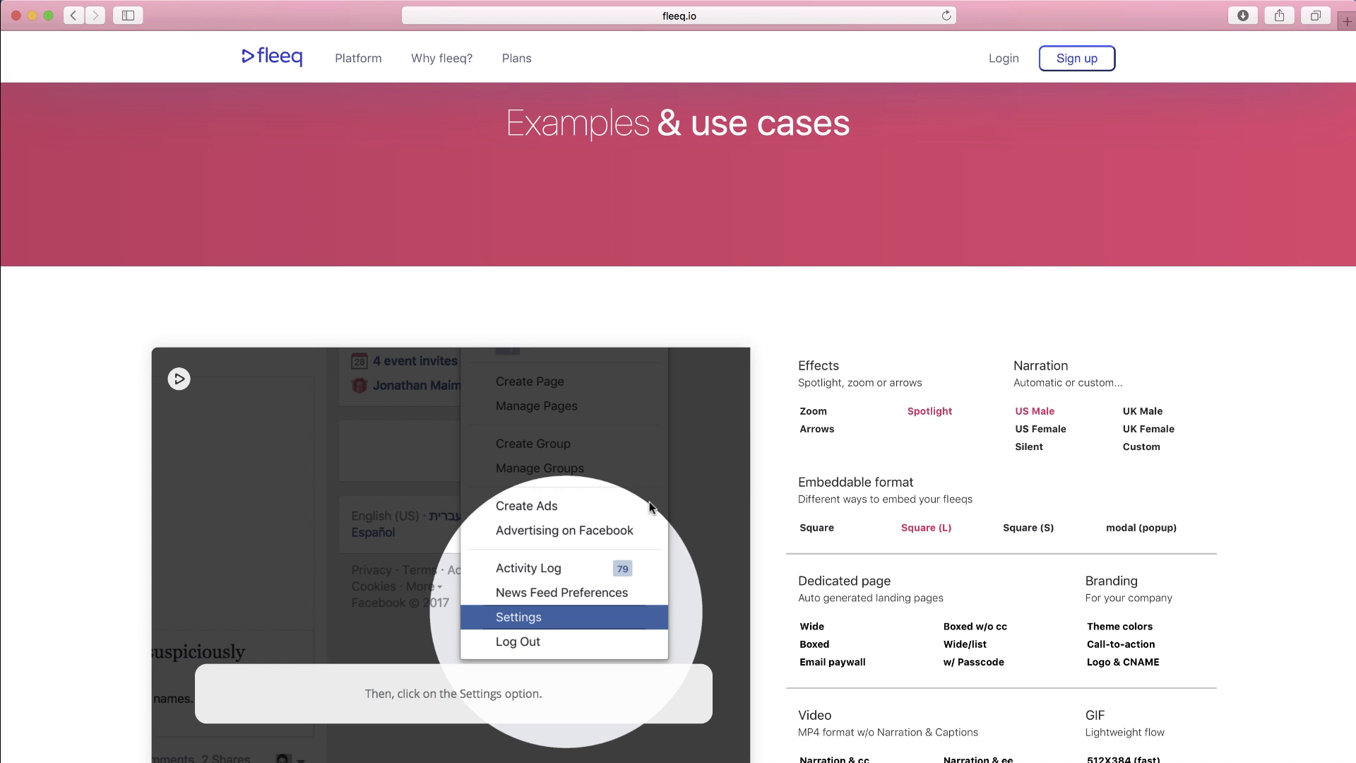
scroll(650, 506, "down", 1)
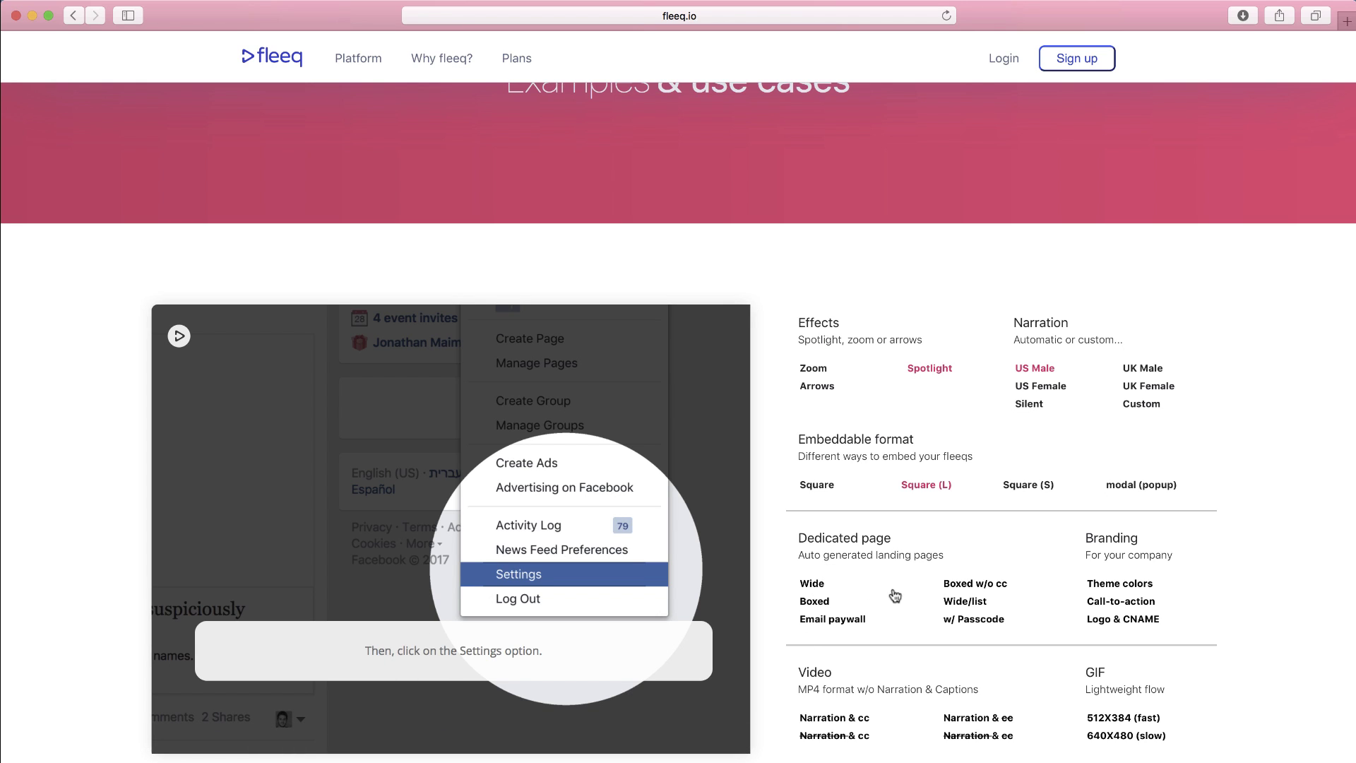
scroll(949, 592, "up", 1)
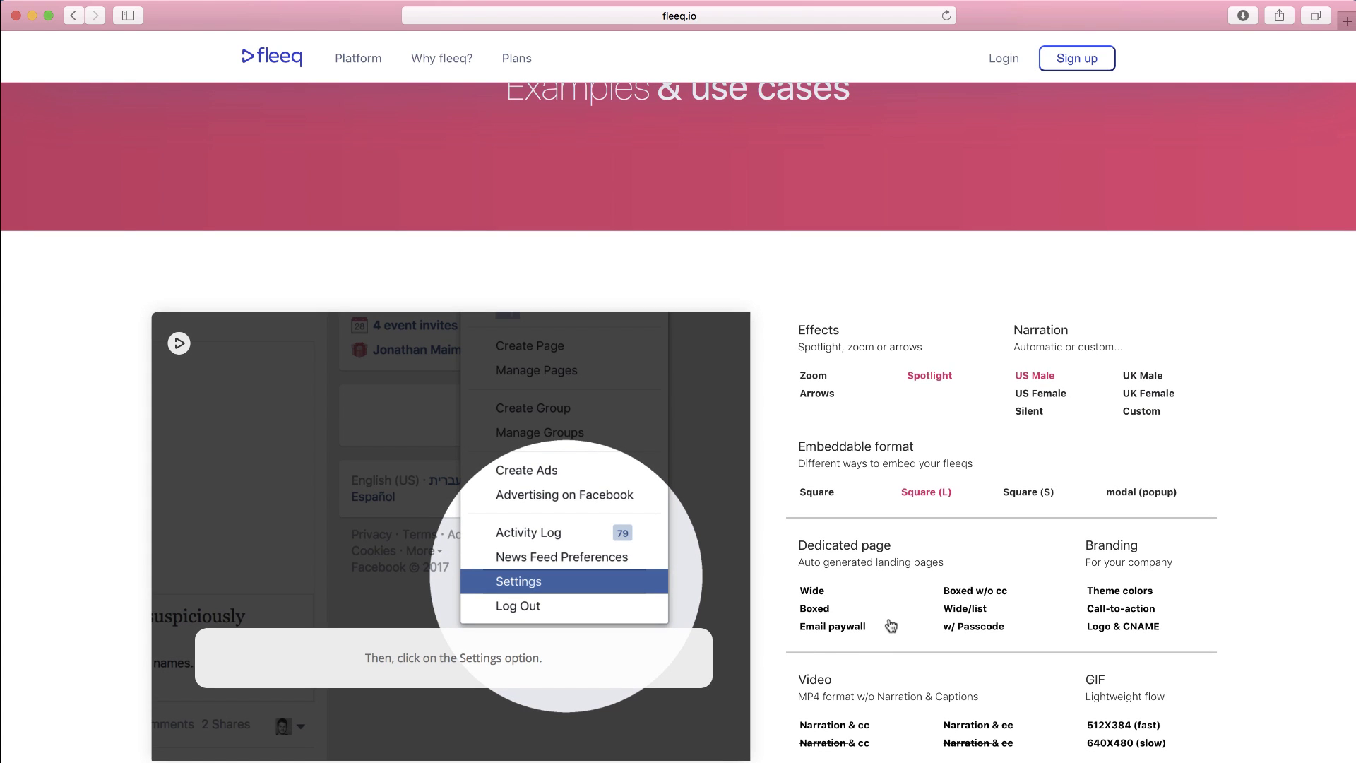
scroll(890, 624, "up", 3)
- Start the 7-day trial from the fleeq.io home page and submit the user's name, e-mail and password
left_click(278, 59)
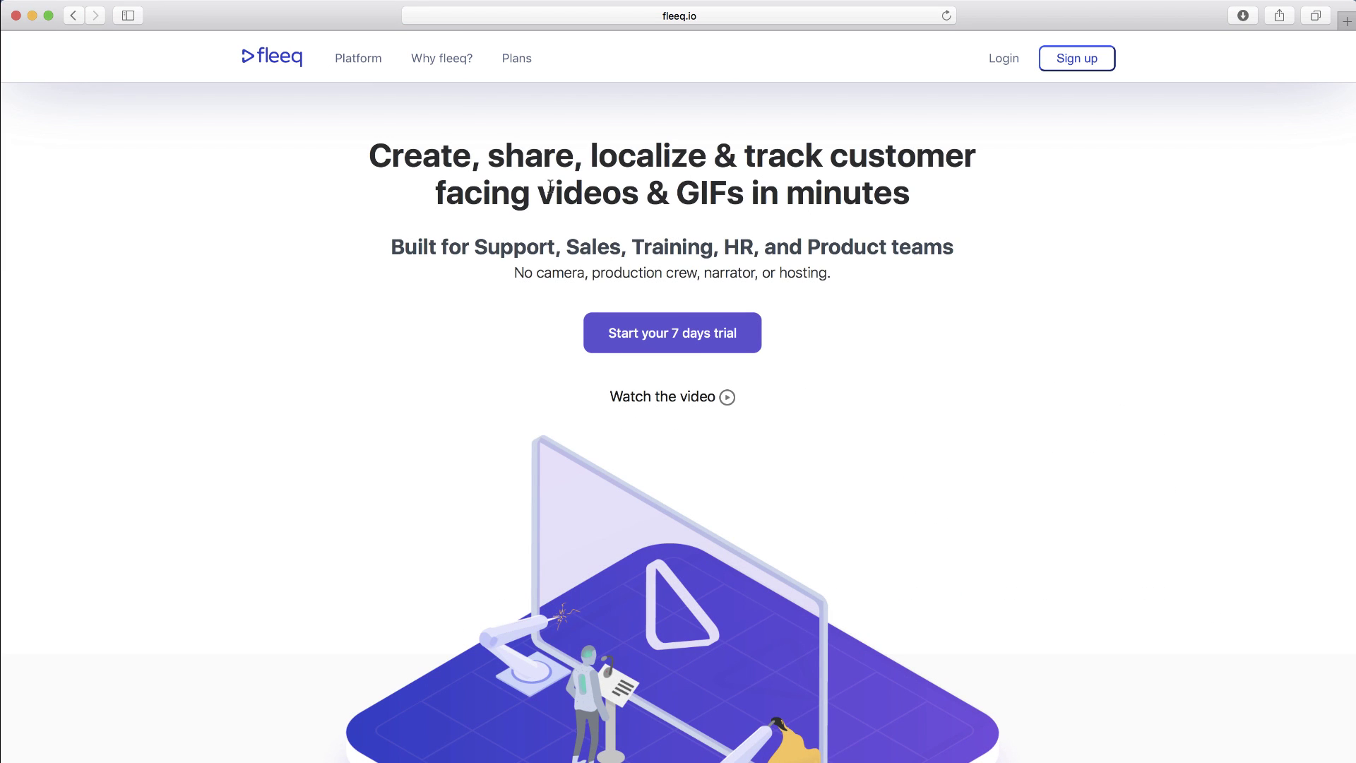
left_click(703, 339)
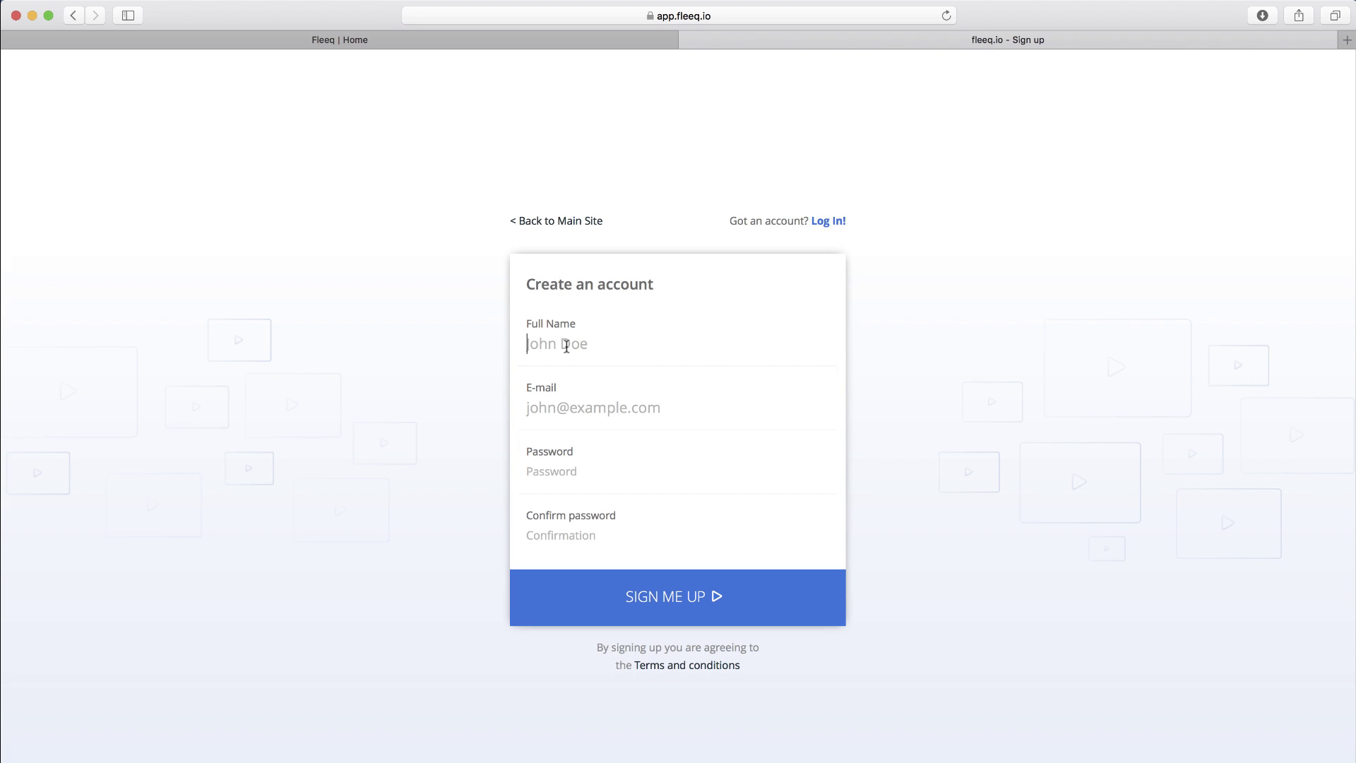
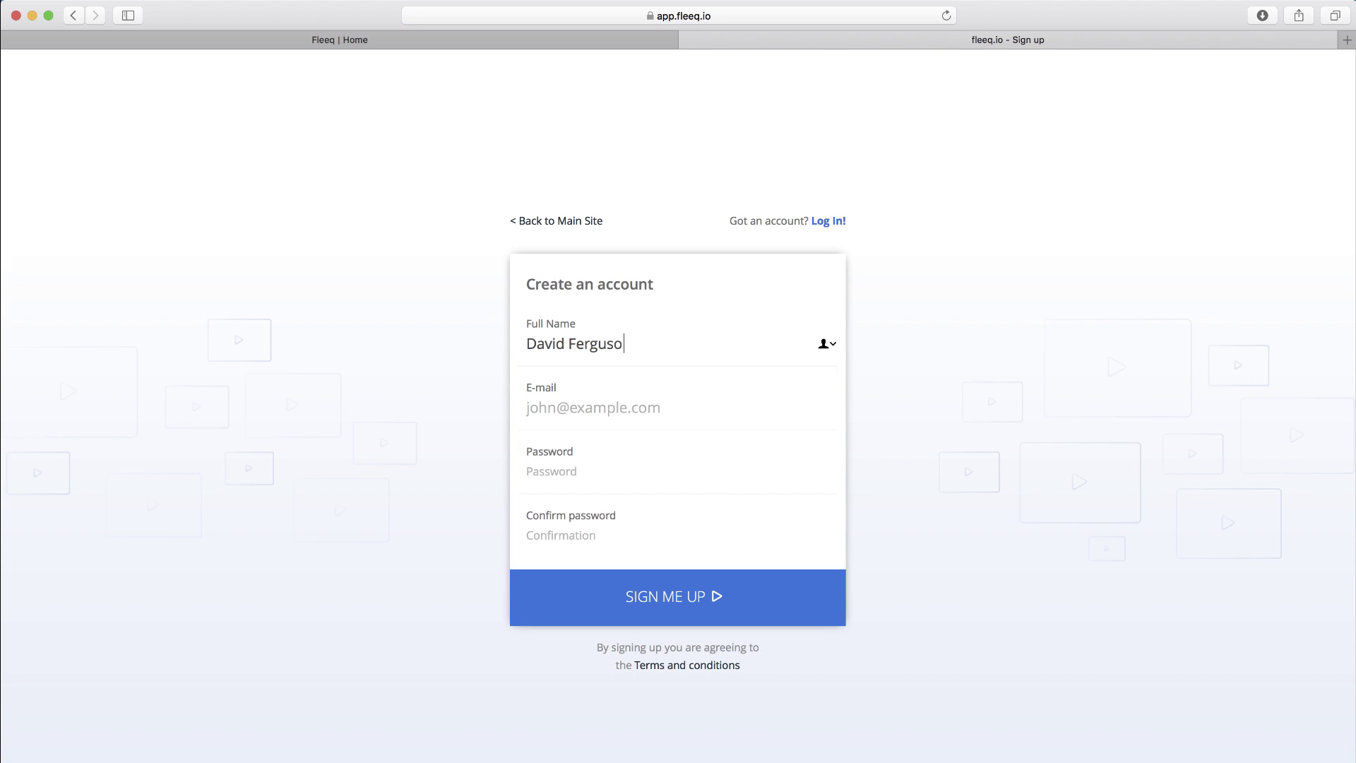
left_click(593, 407)
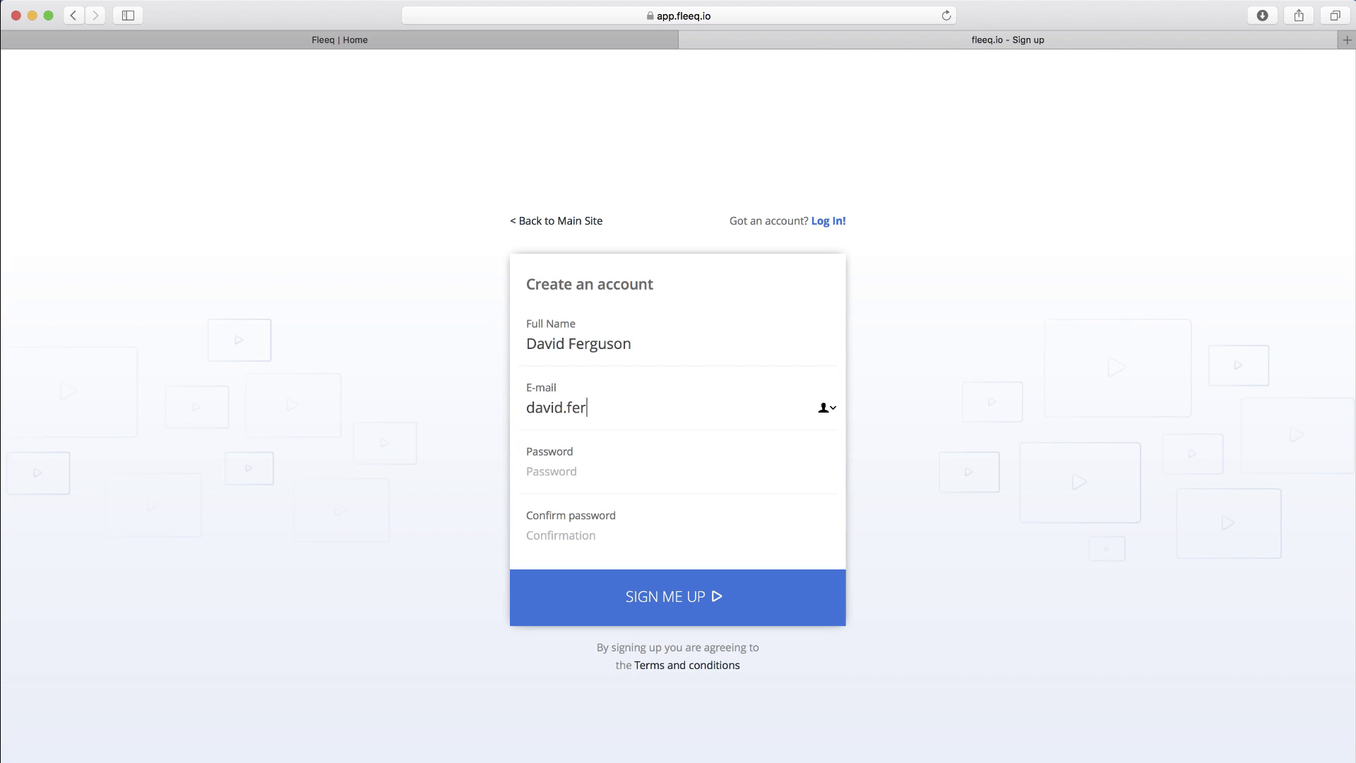
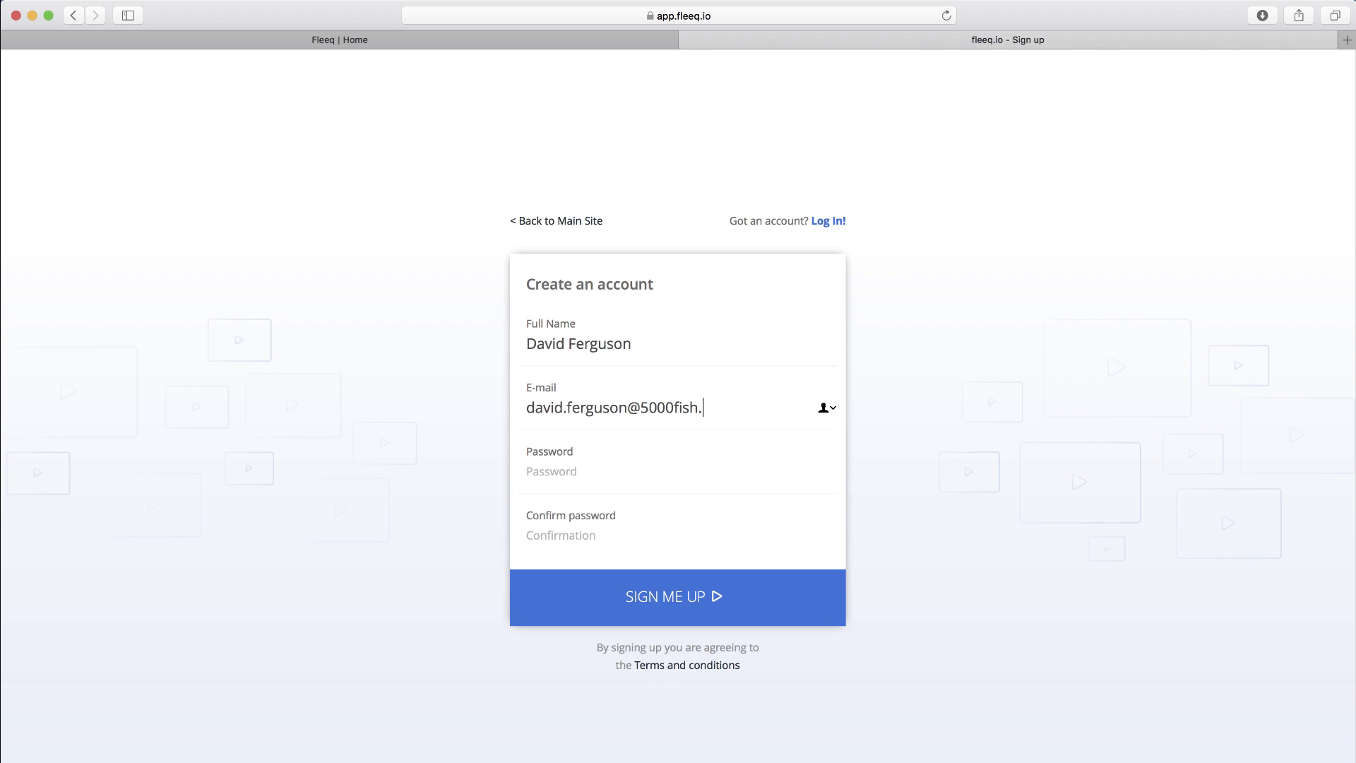
left_click(536, 465)
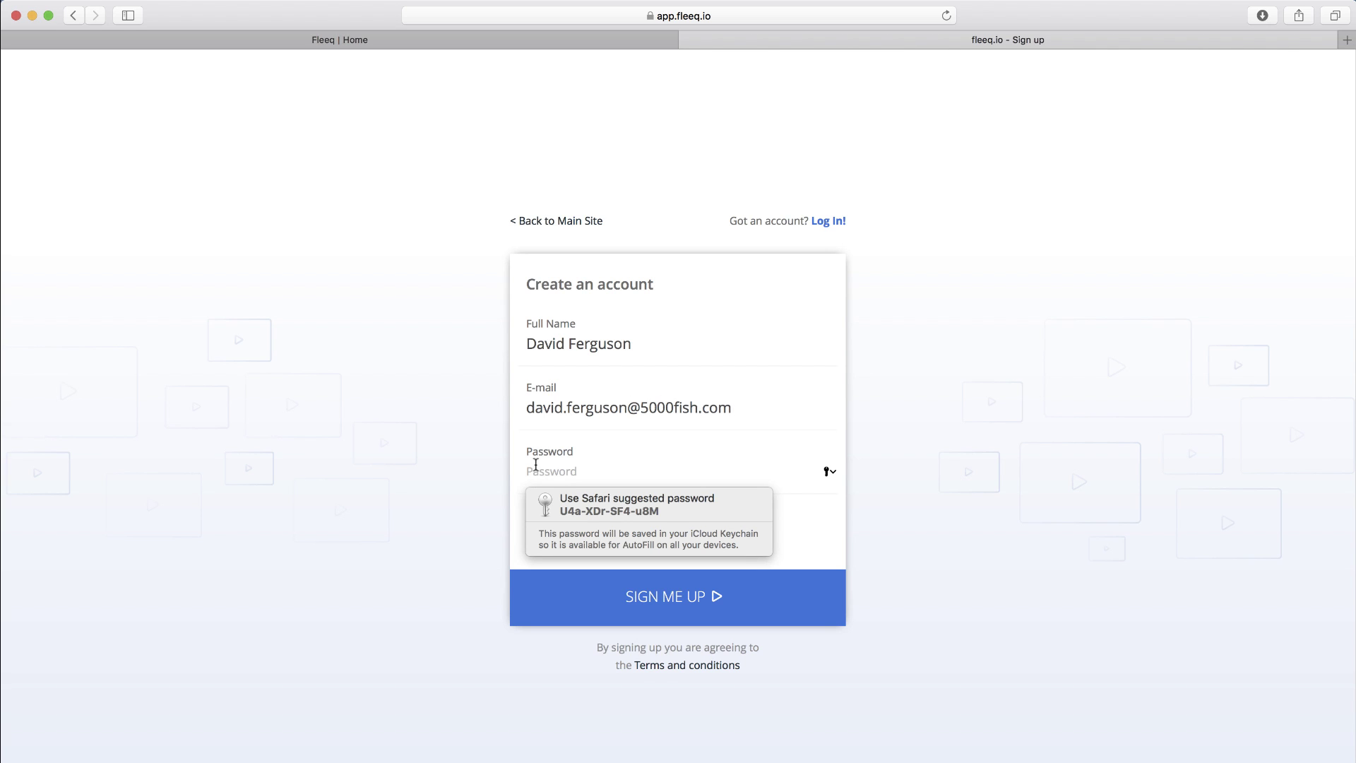
type("•••••••")
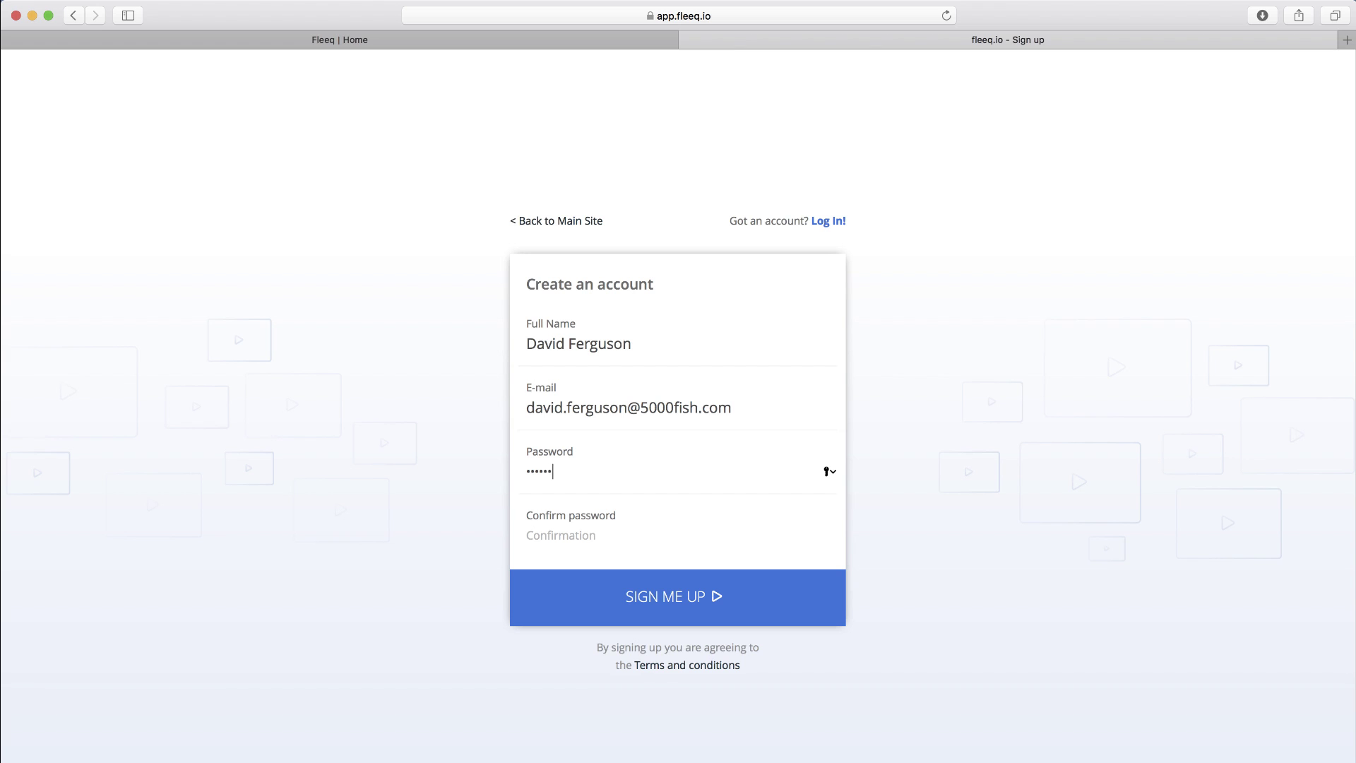
type("•")
left_click(562, 531)
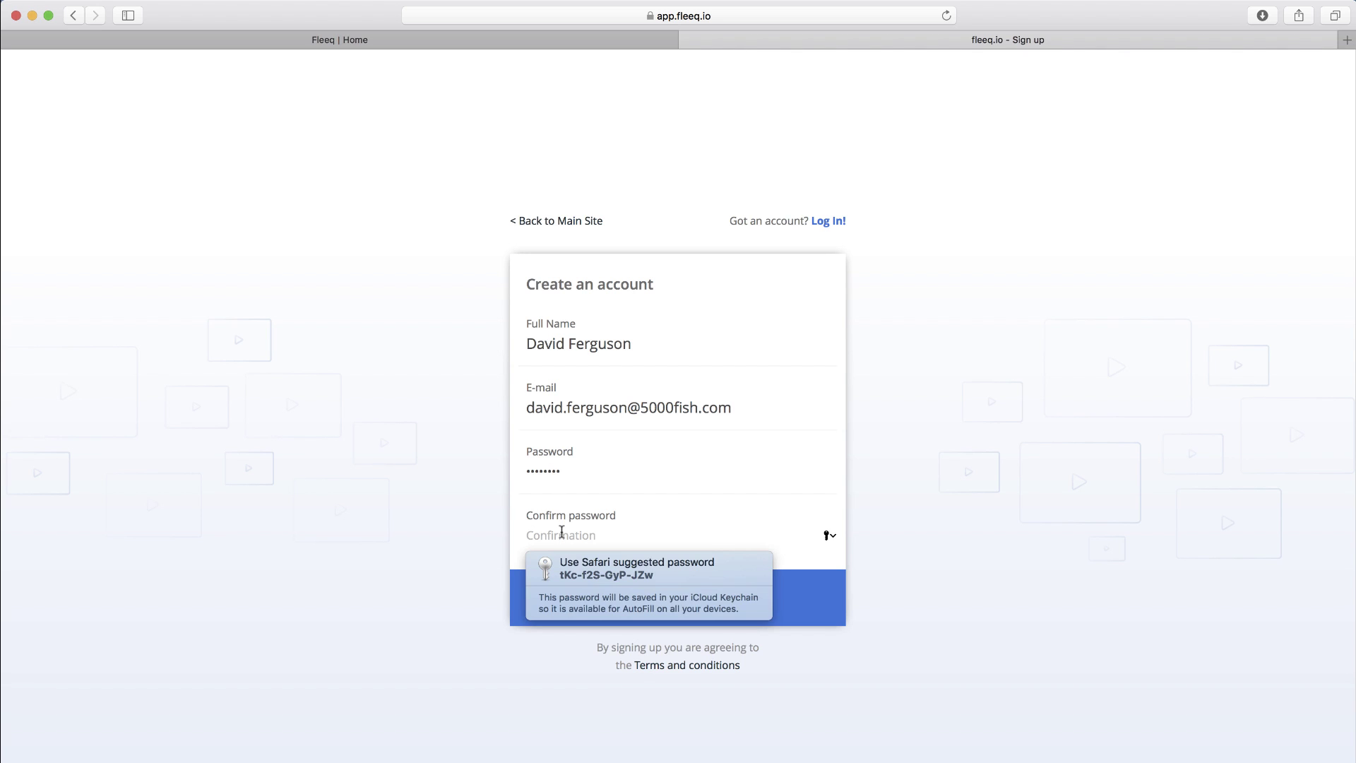
type("••••••••")
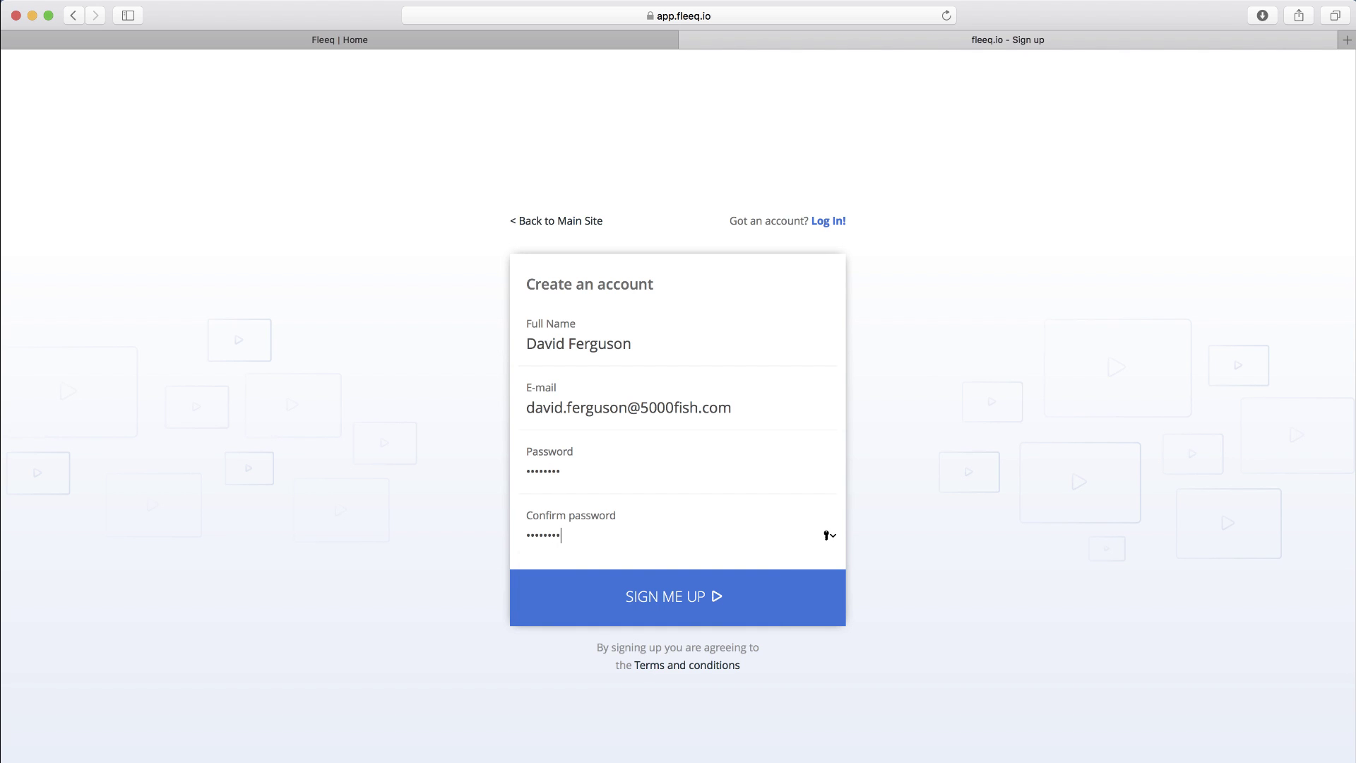
left_click(685, 604)
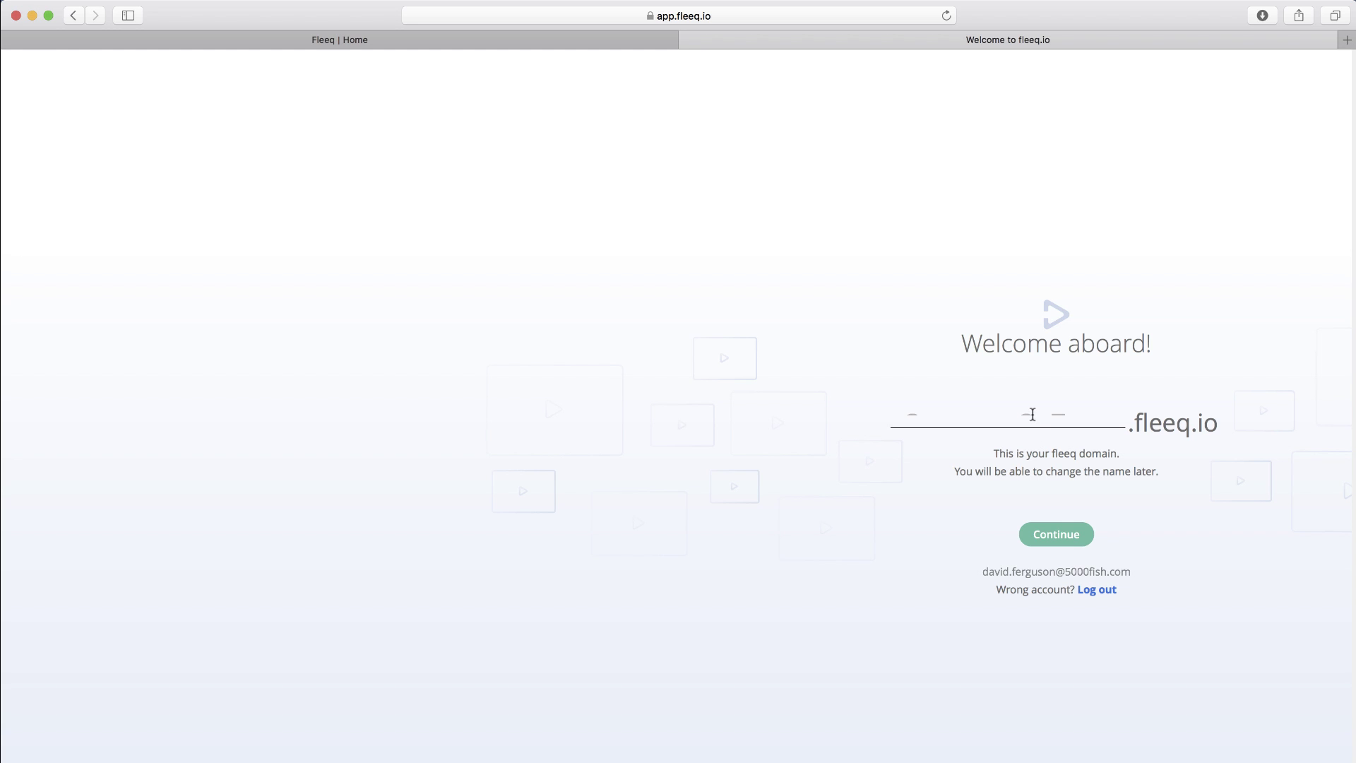
- Set the team domain to Yurbi.fleeq.io and continue team setup
type("Yurbi")
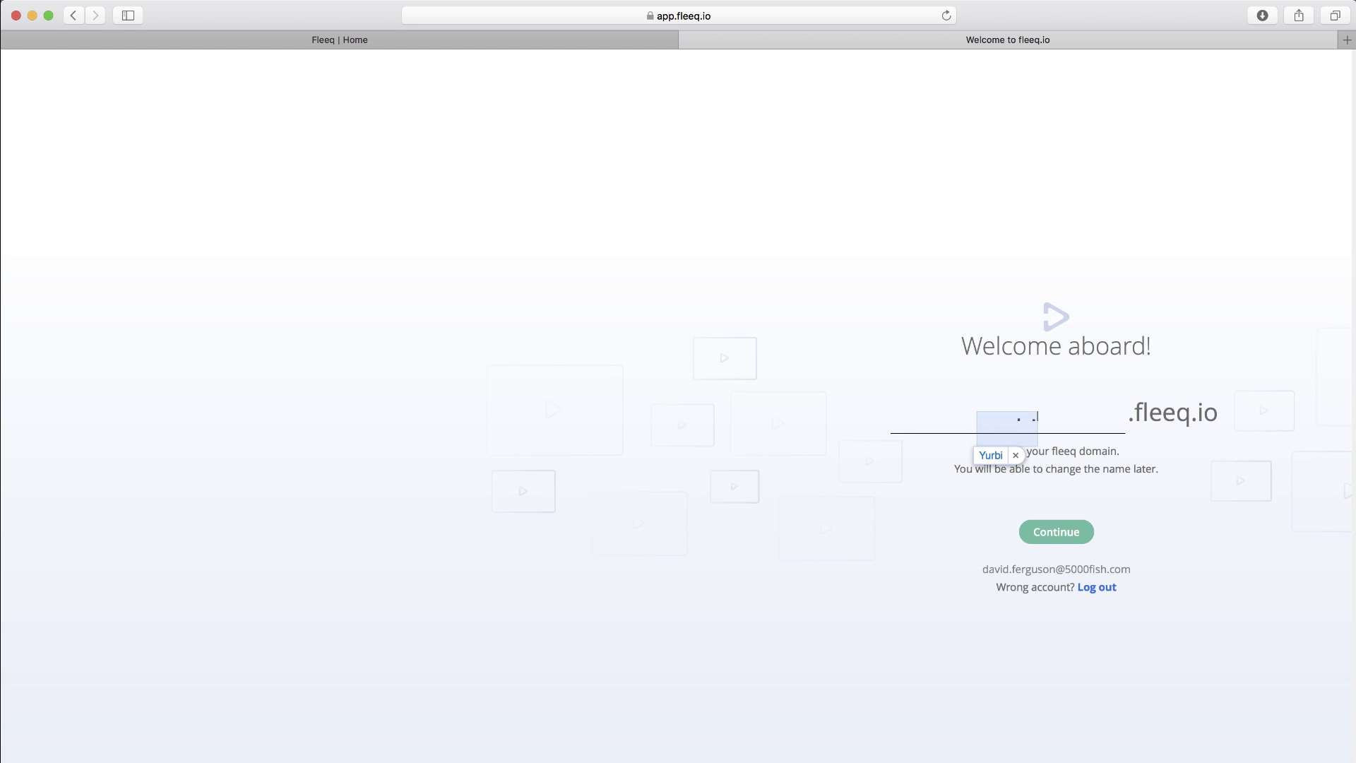
left_click(1059, 534)
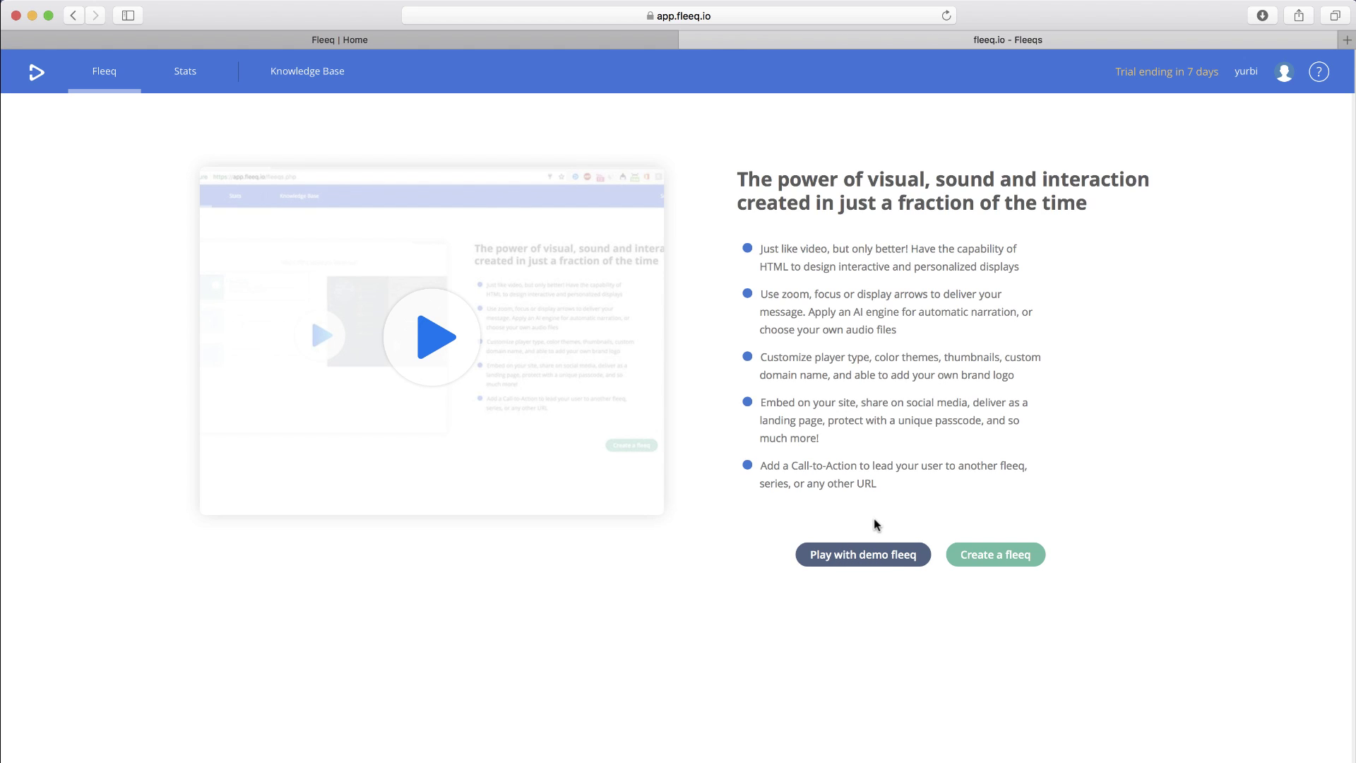
- Create a new fleeq and bring up a Finder window from the Dock
left_click(1001, 558)
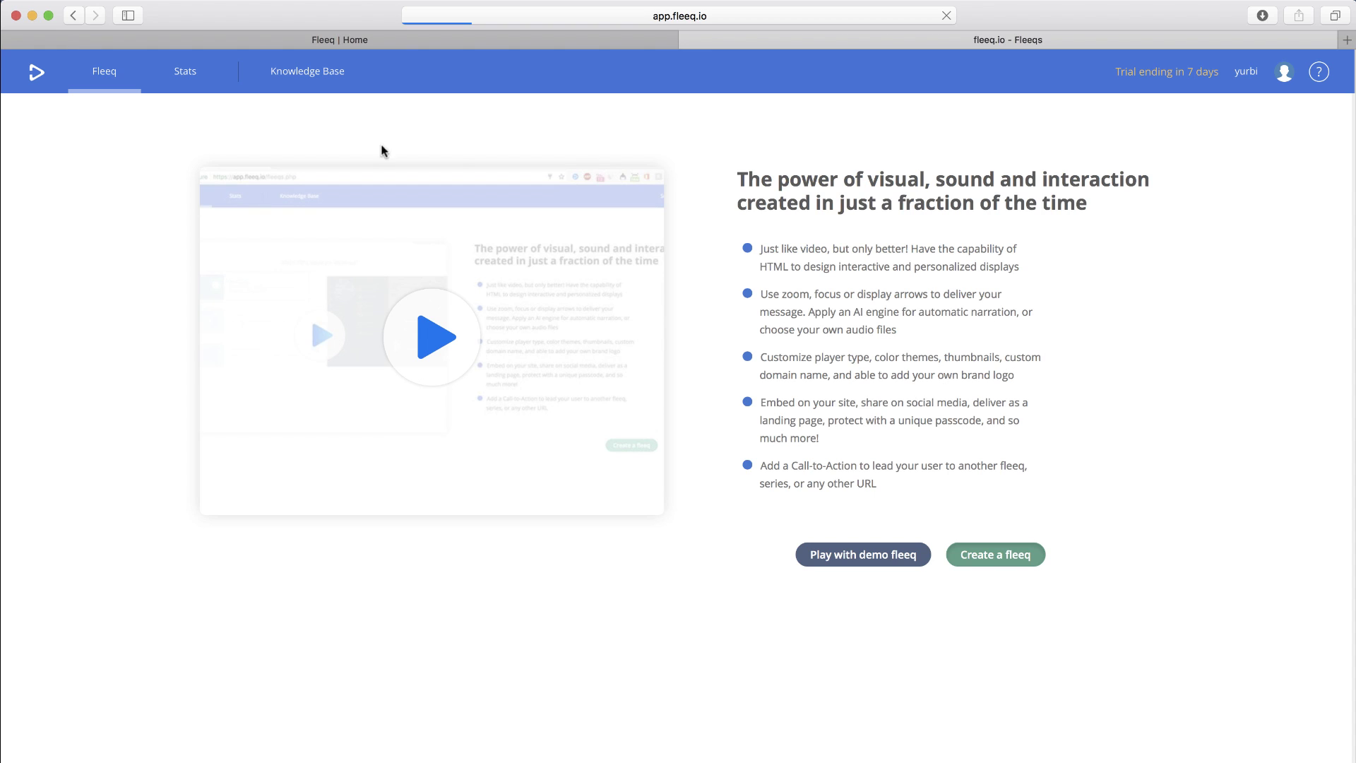
mouse_move(20, 121)
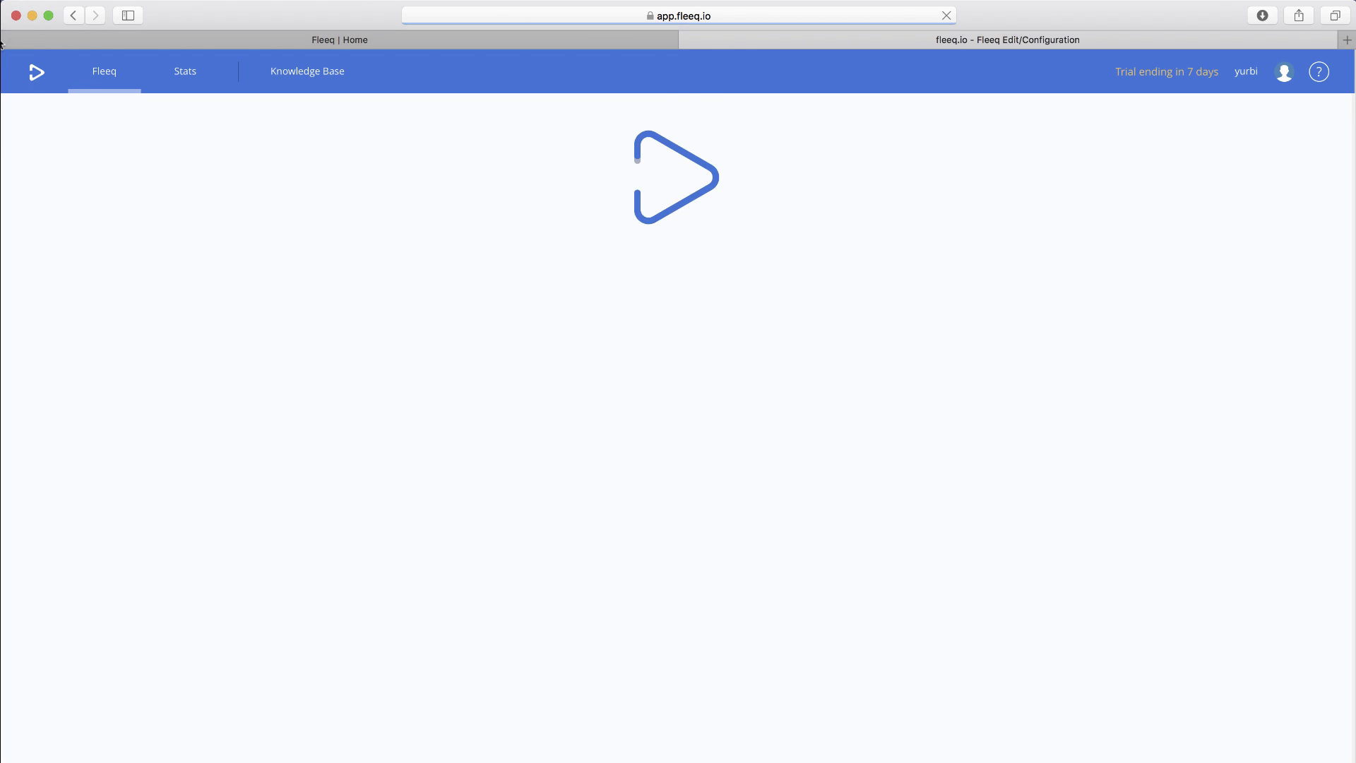
left_click(14, 41)
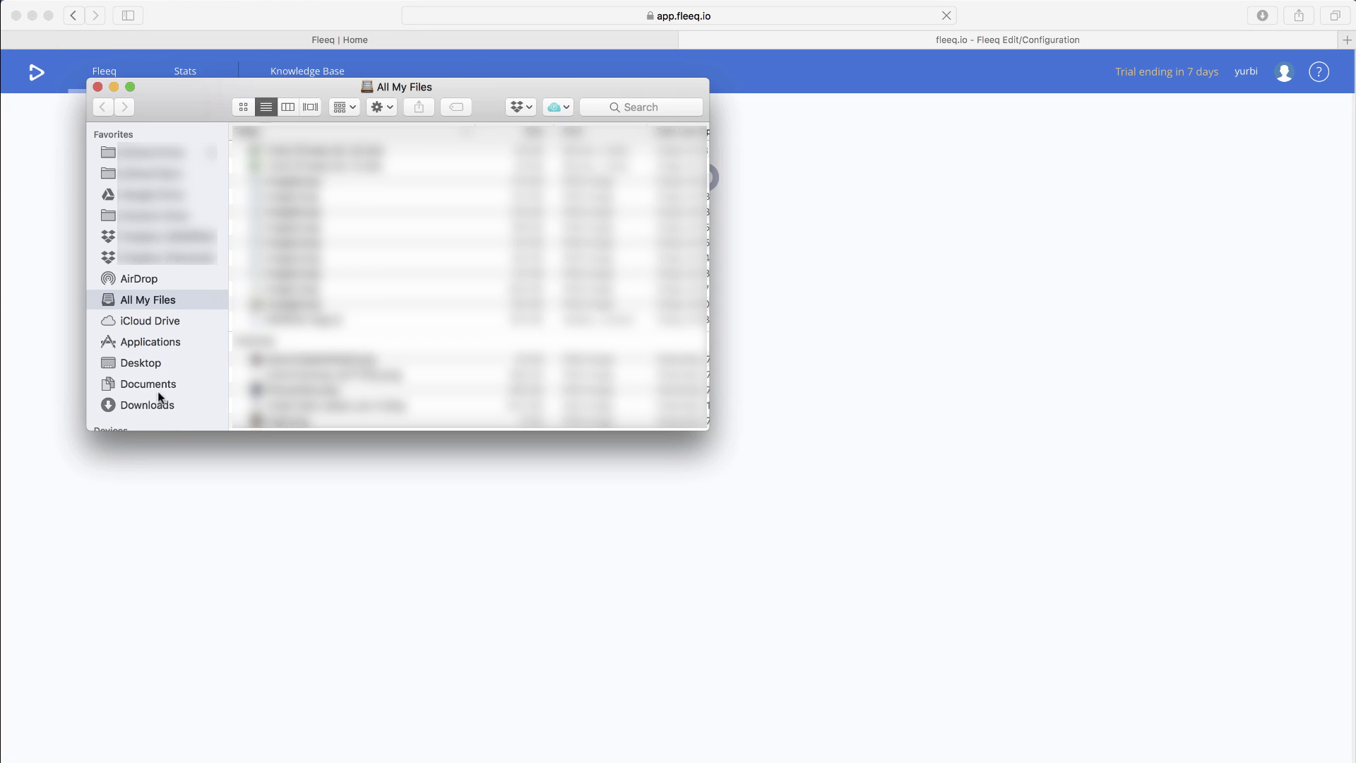
- In Finder's Desktop, collapse the other folders and expand the fleeq folder of images
left_click(144, 362)
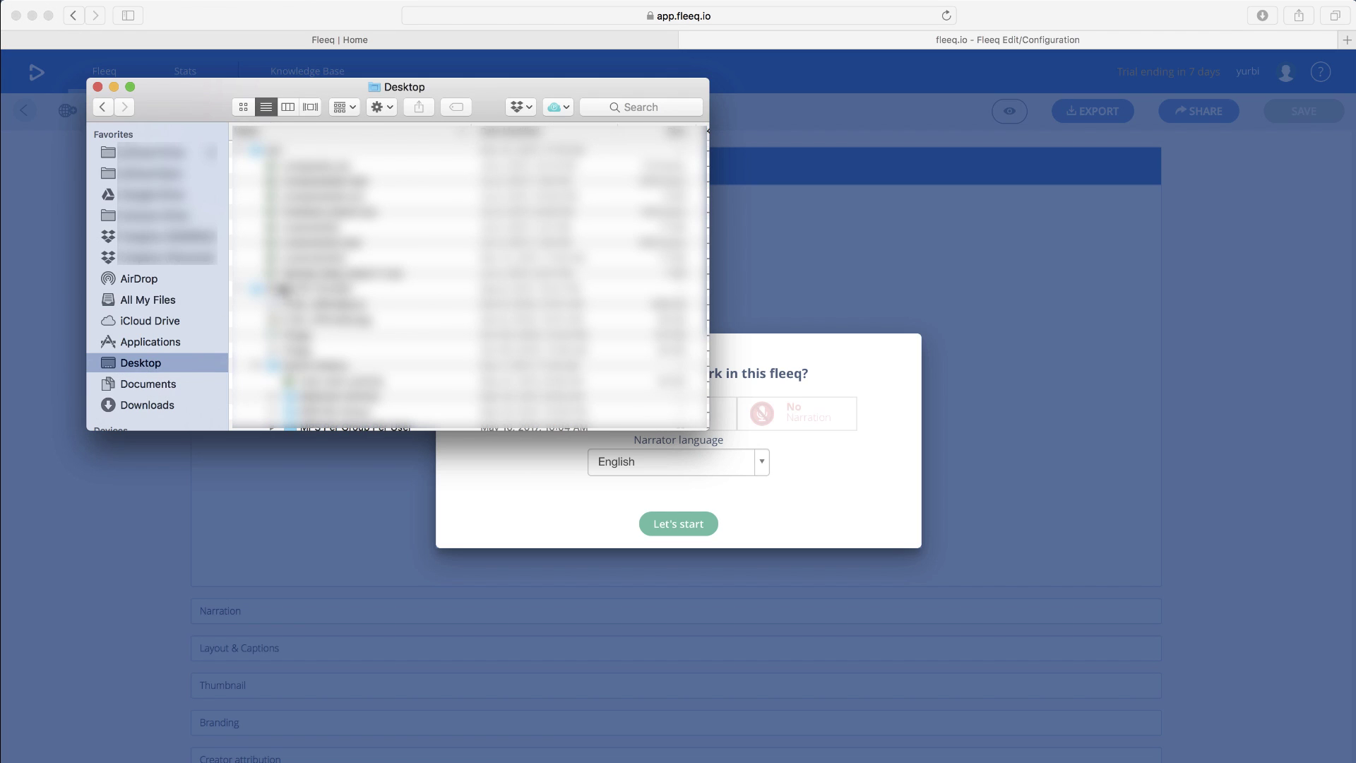
left_click(354, 150)
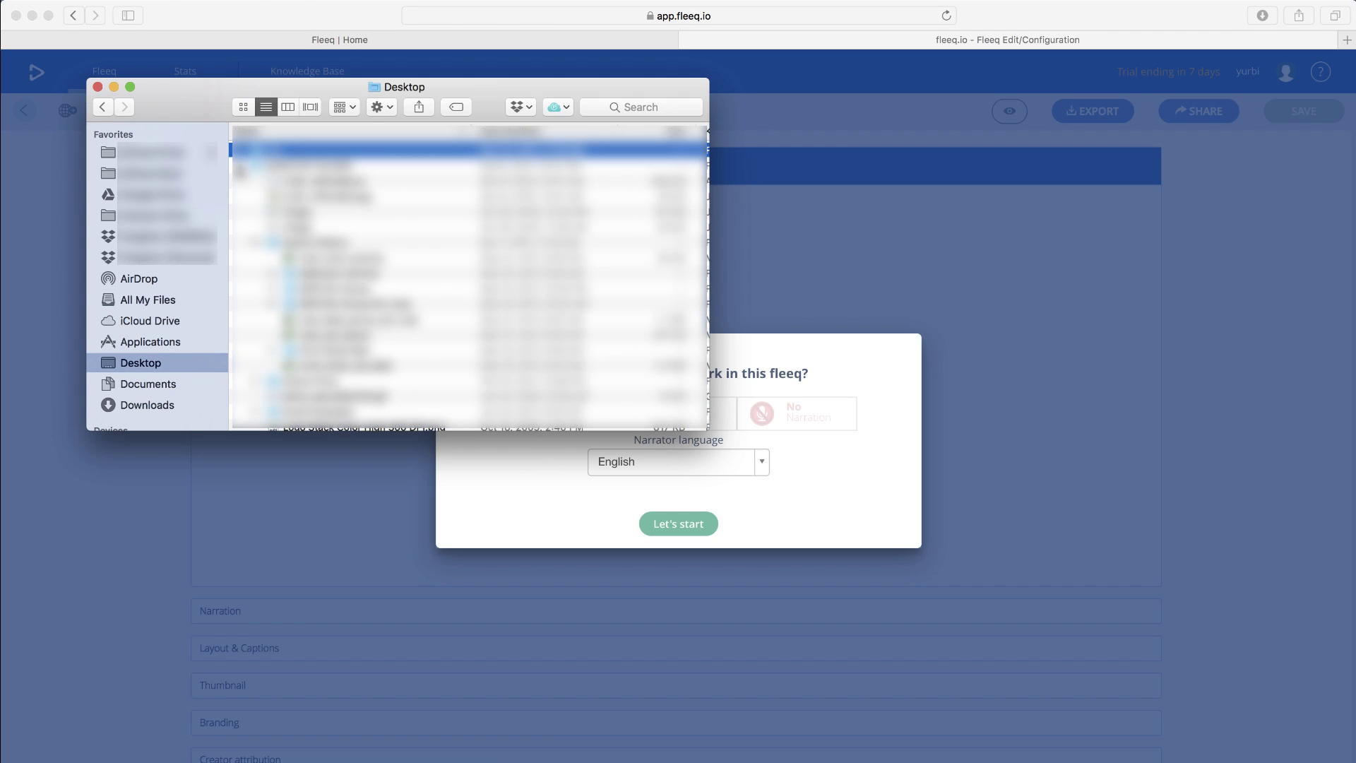
left_click(239, 181)
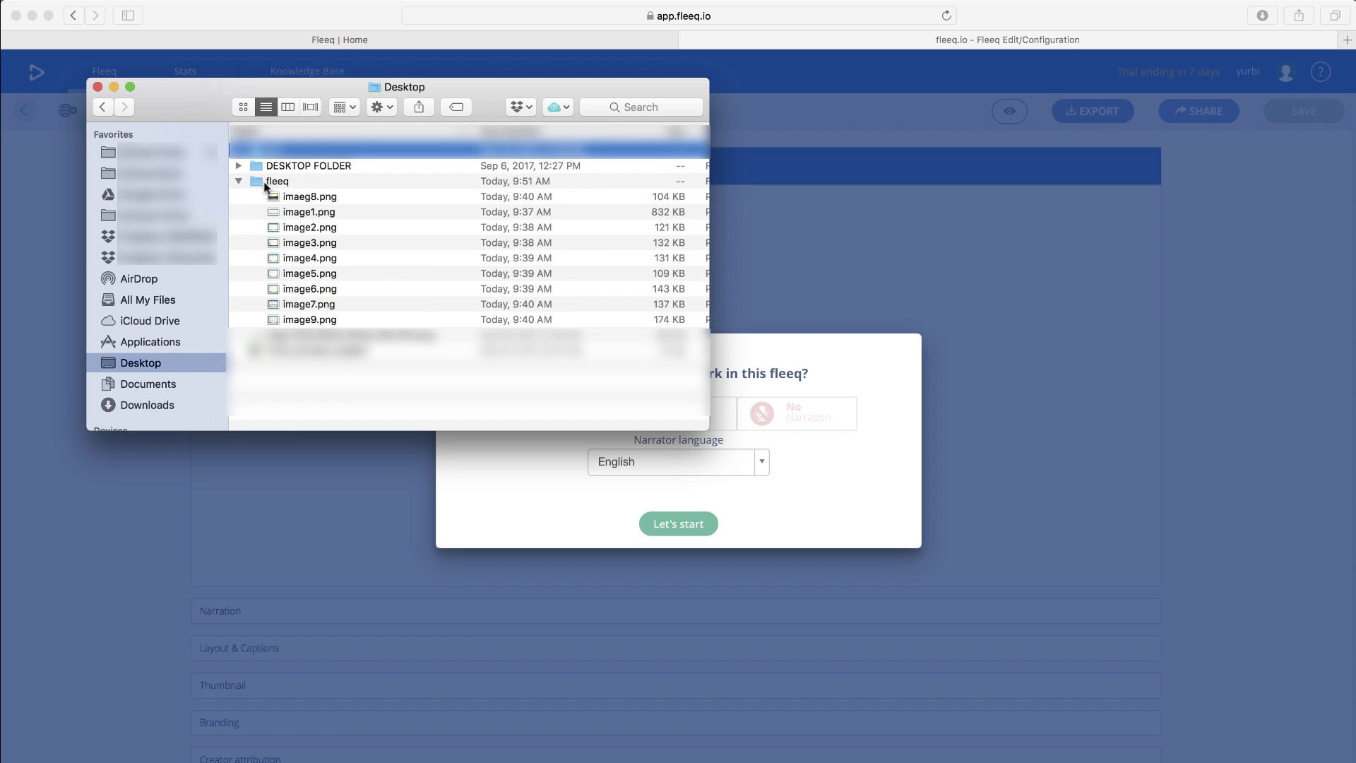
left_click(277, 182)
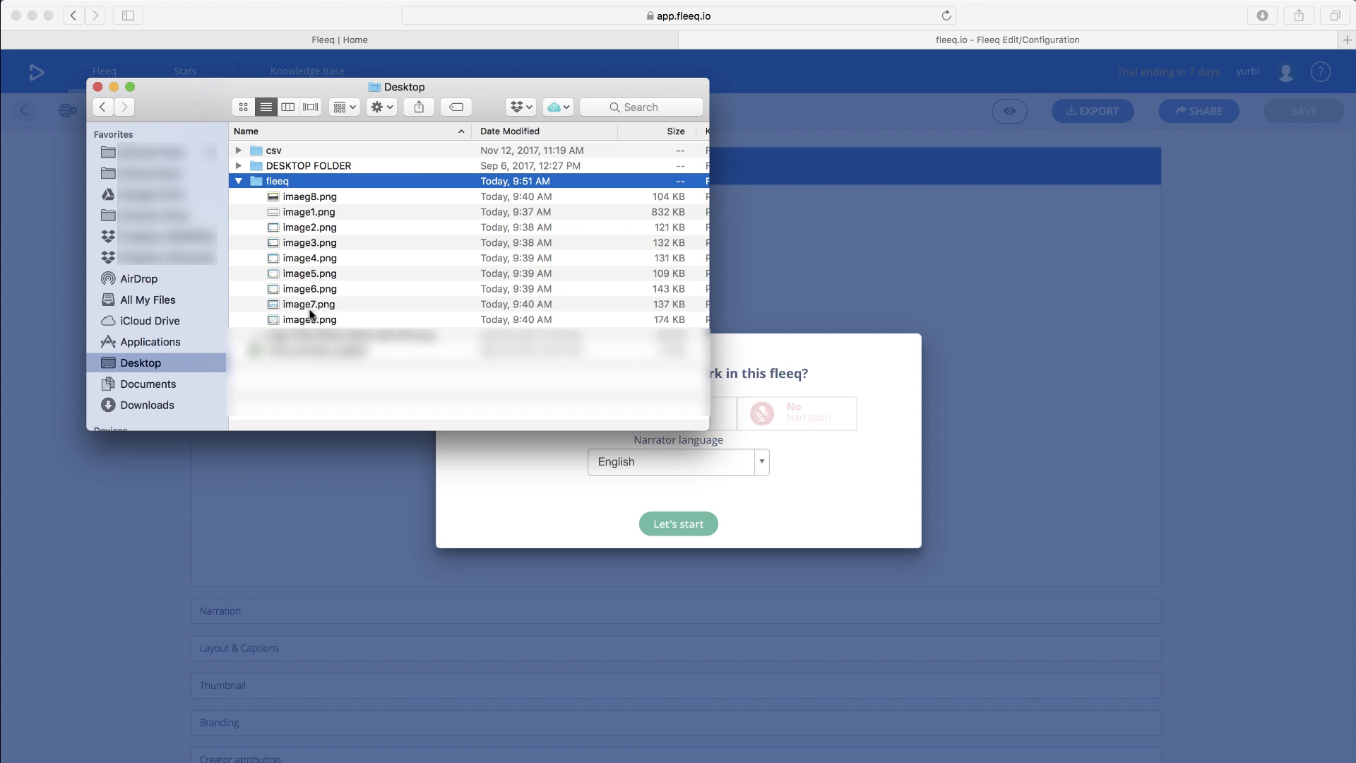
- Bring up the TextEdit narration notes, move them to the lower left, and return to Safari
mouse_move(4, 359)
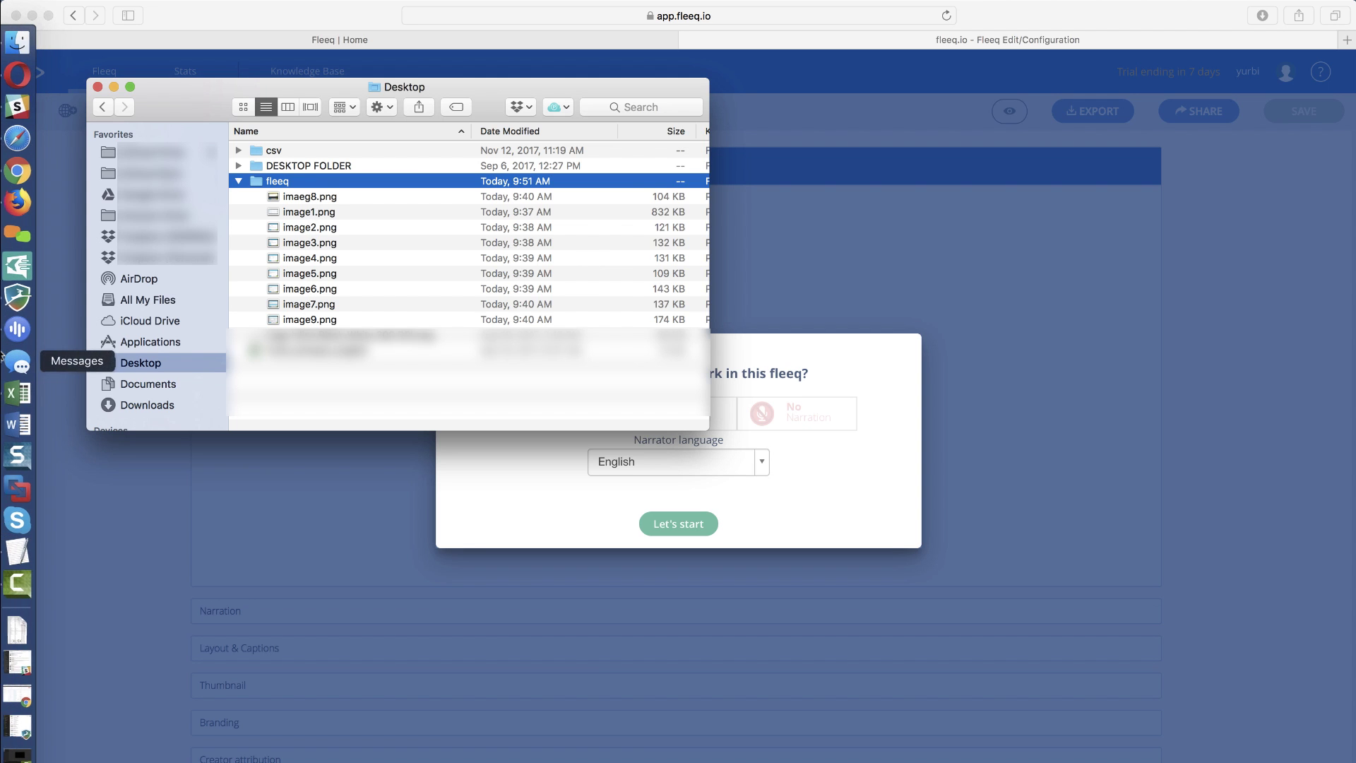
left_click(17, 551)
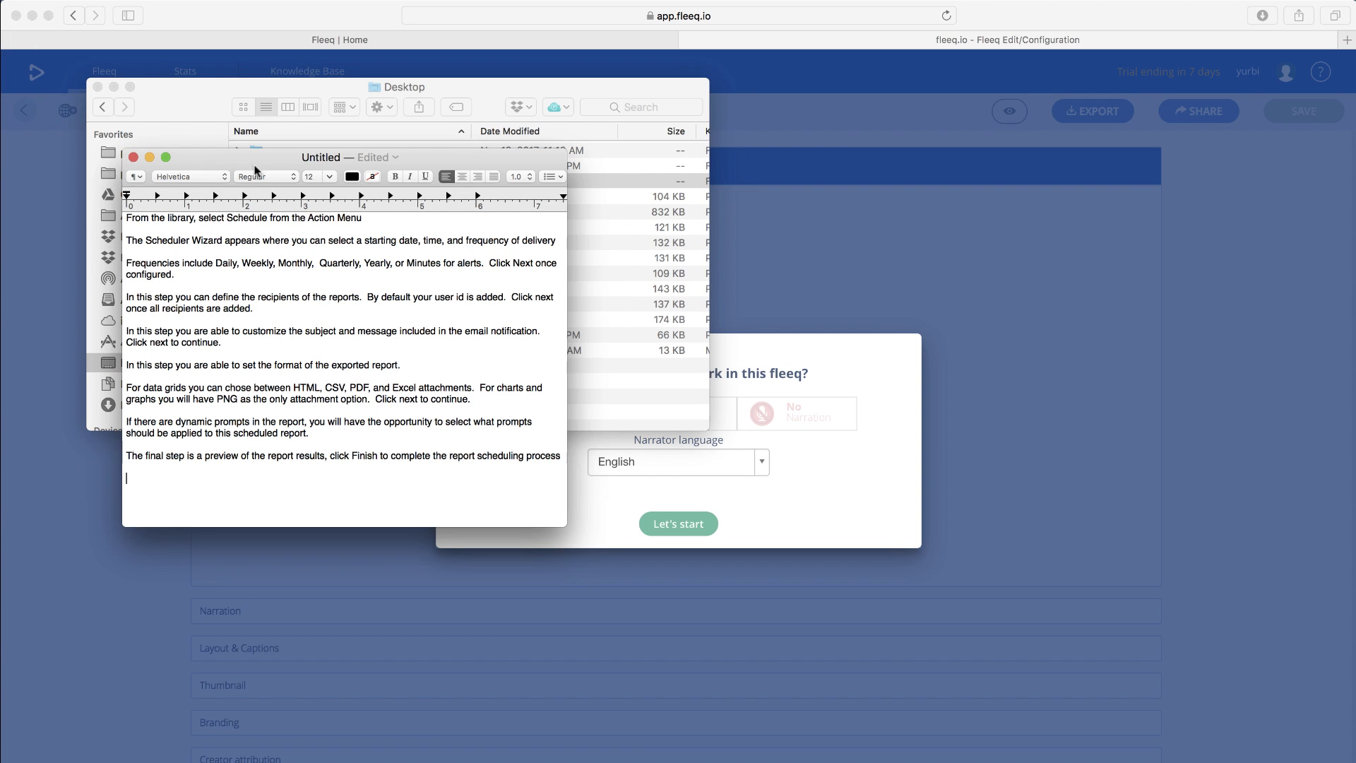
left_click_drag(256, 160, 157, 459)
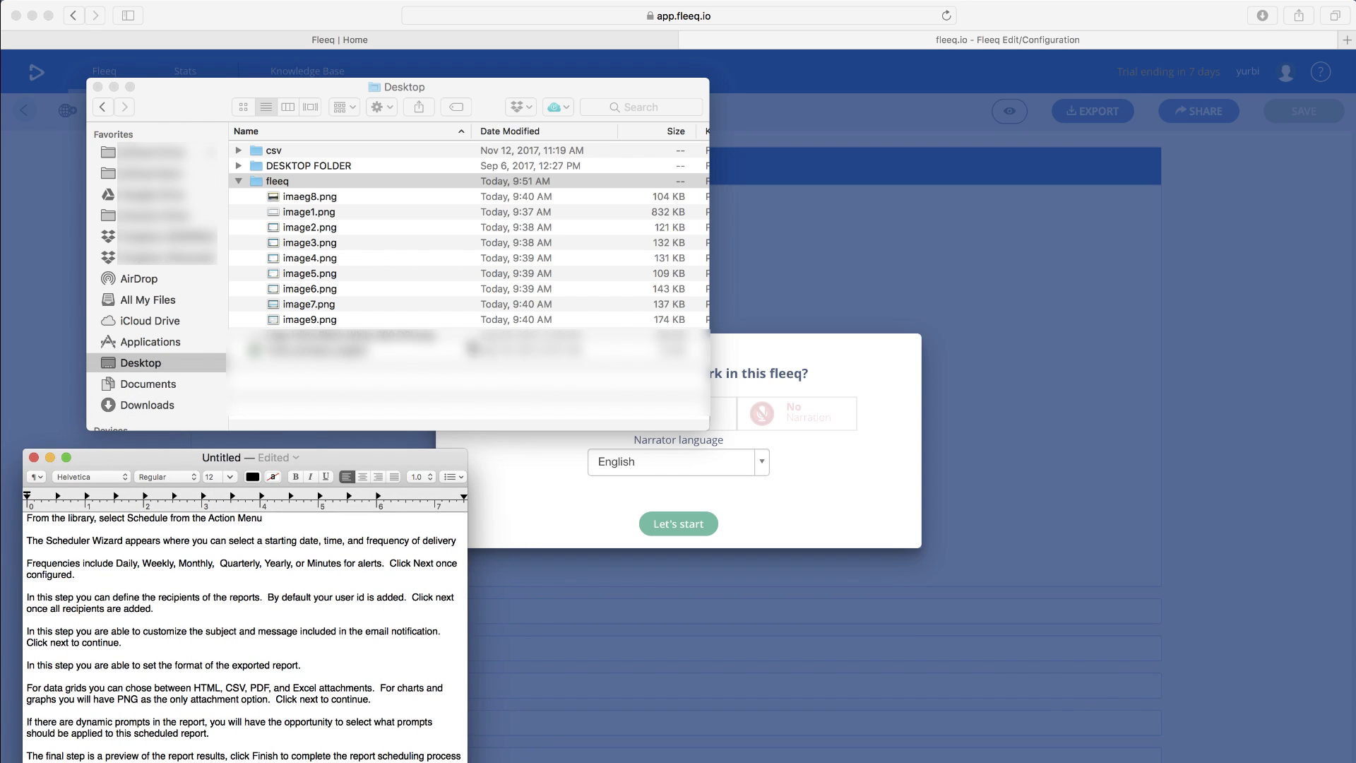
left_click(795, 476)
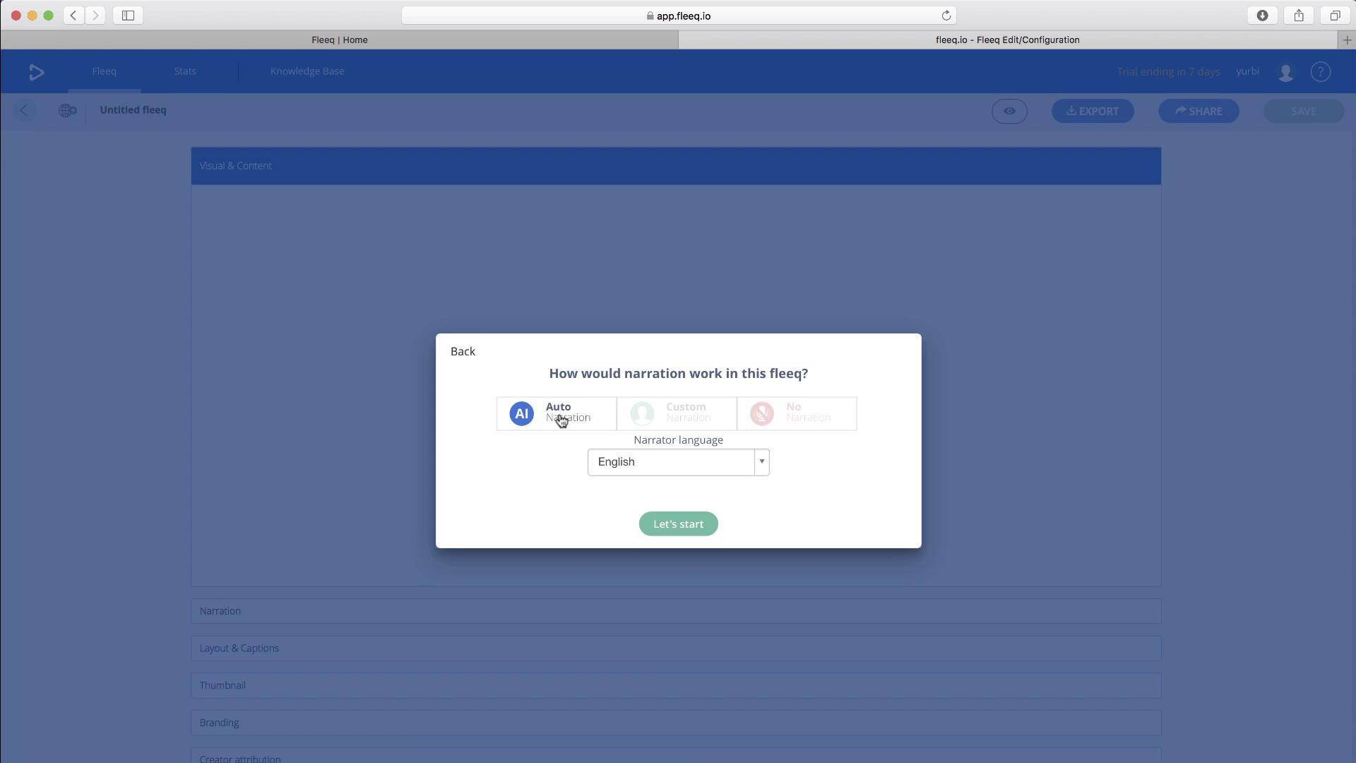
- Choose Auto Narration with English as the narrator language and start editing the fleeq
left_click(561, 418)
left_click(756, 466)
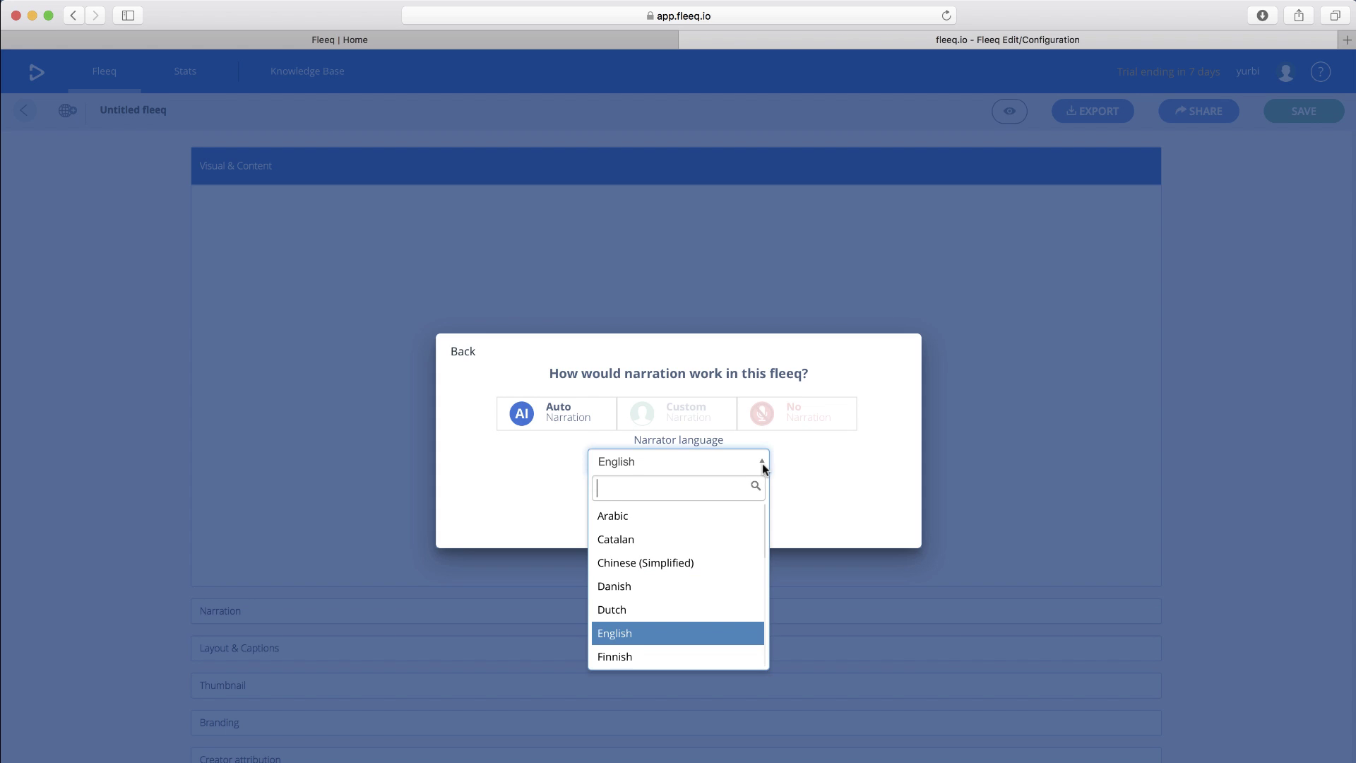
scroll(650, 604, "down", 5)
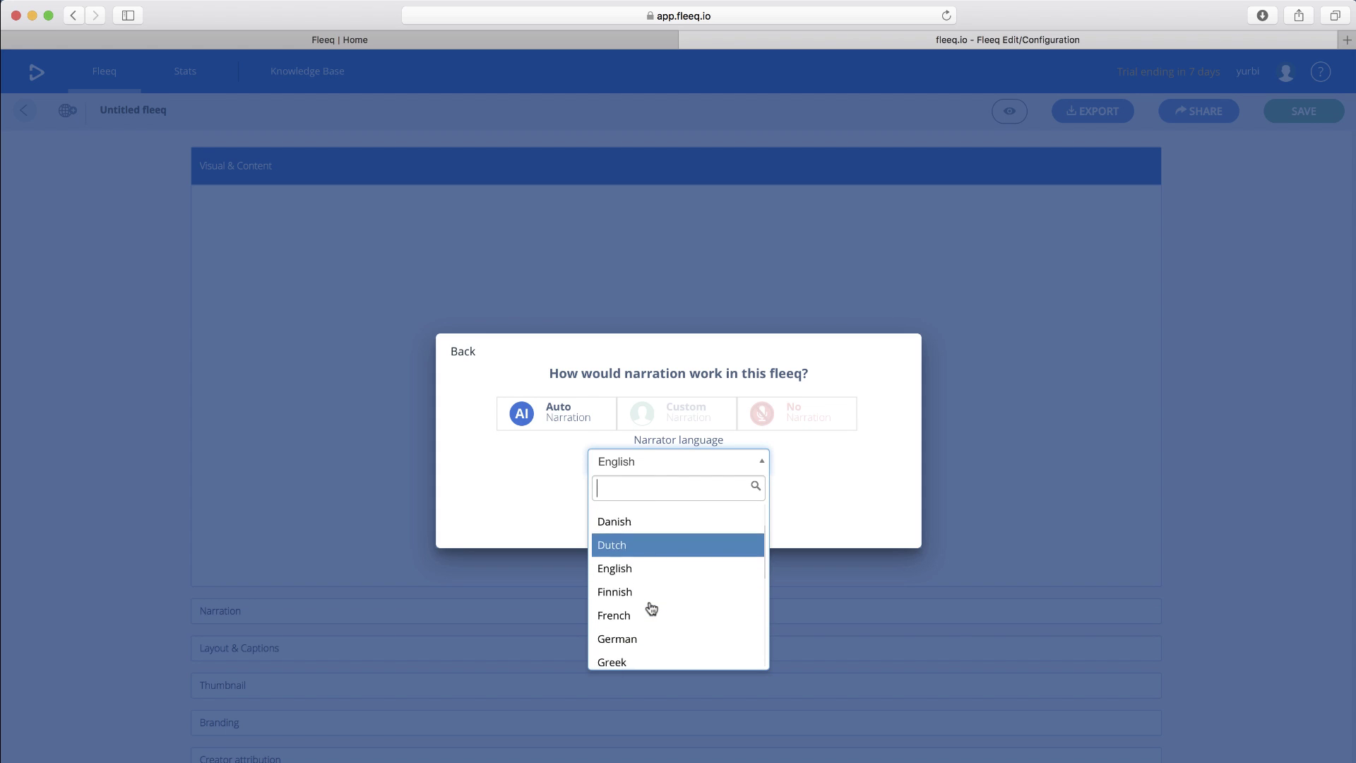
scroll(648, 593, "down", 3)
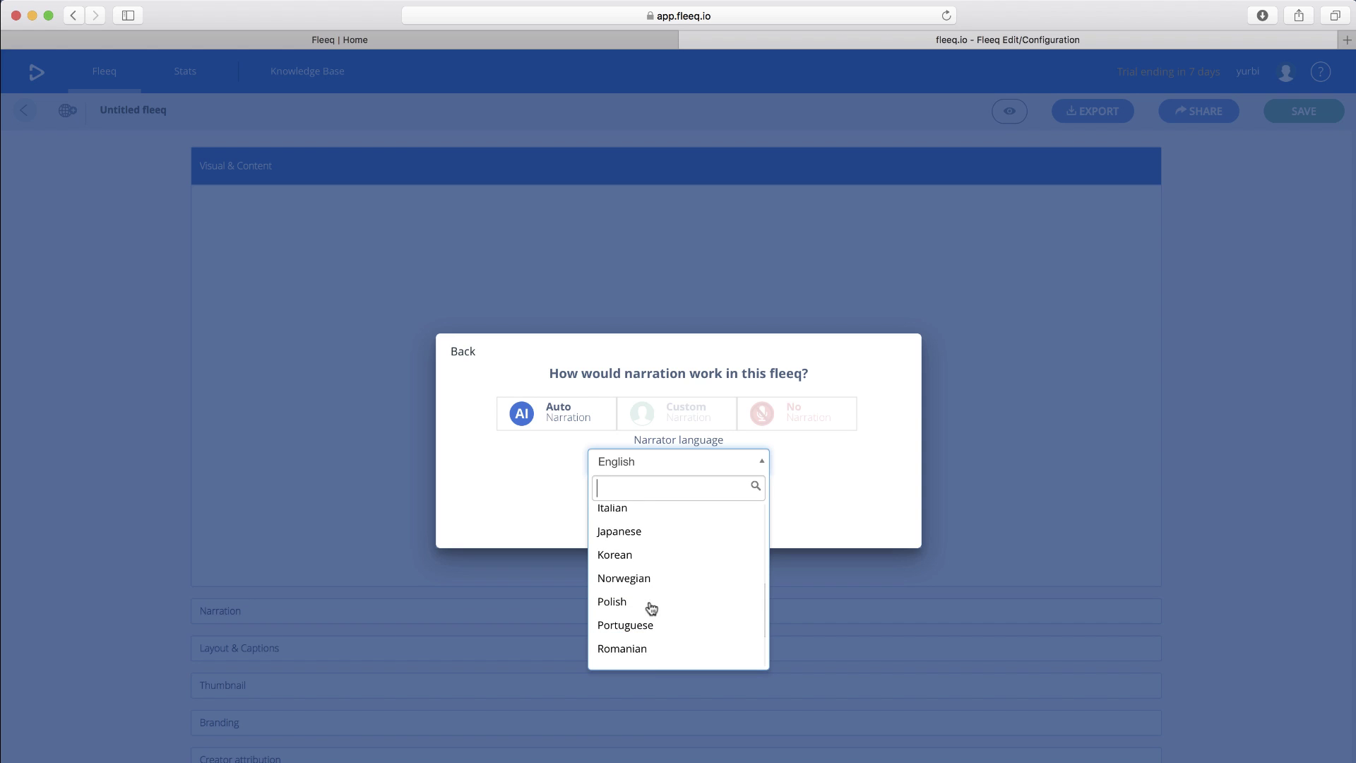
scroll(647, 611, "down", 1)
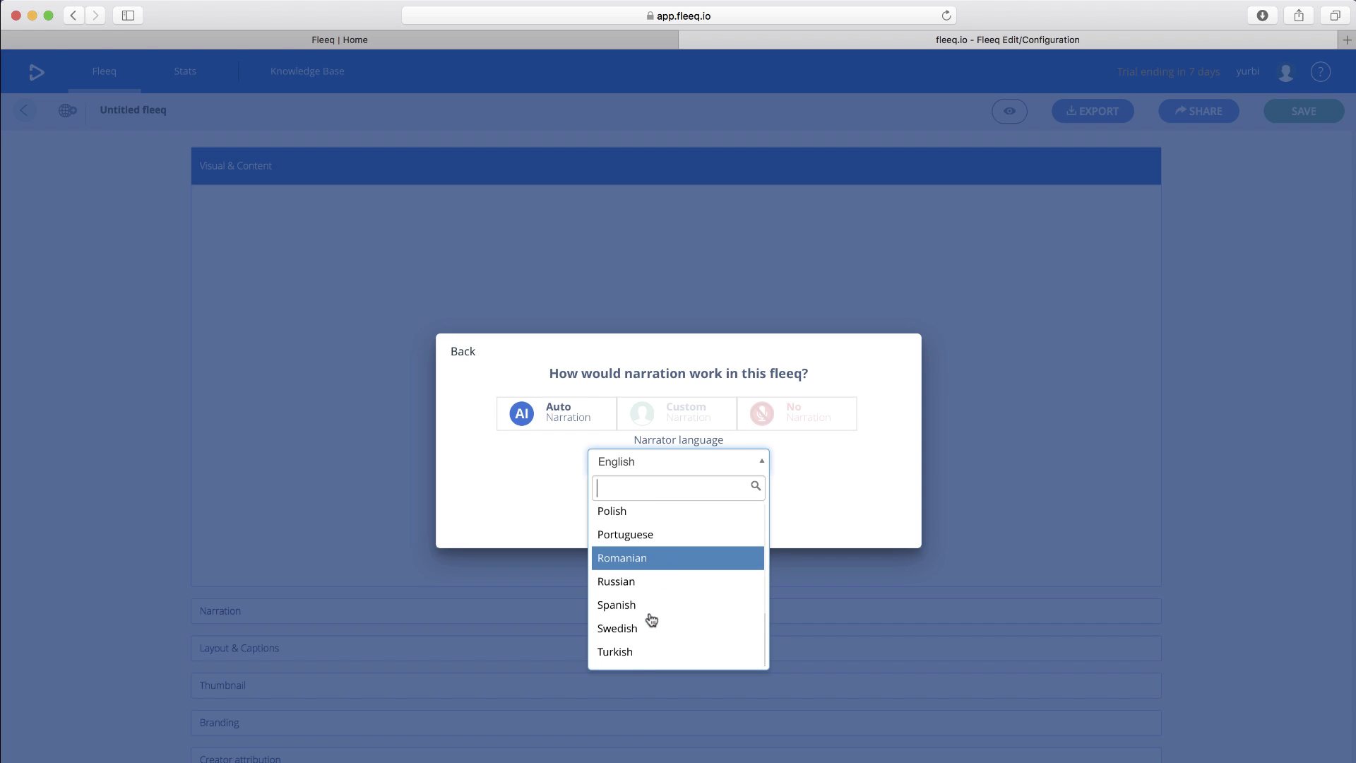
scroll(651, 616, "up", 3)
scroll(631, 563, "up", 2)
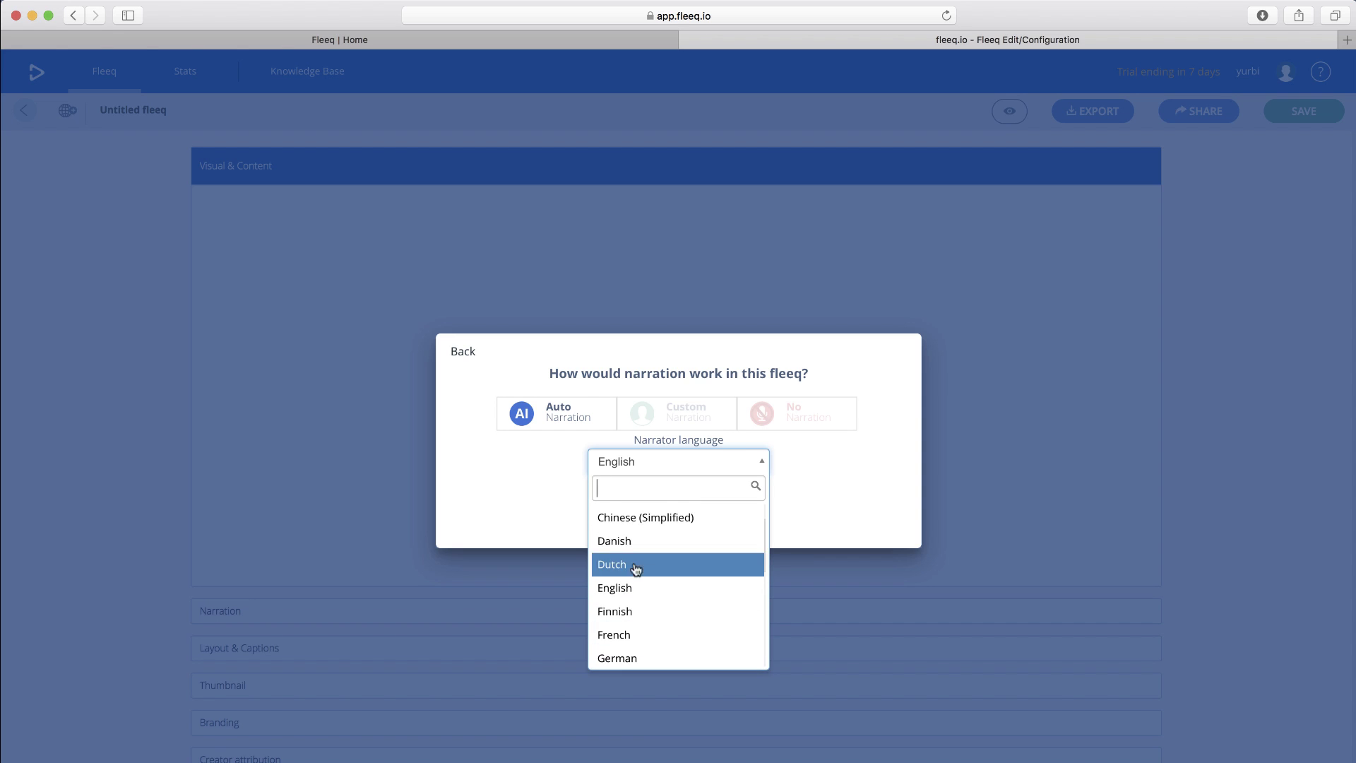
left_click(626, 587)
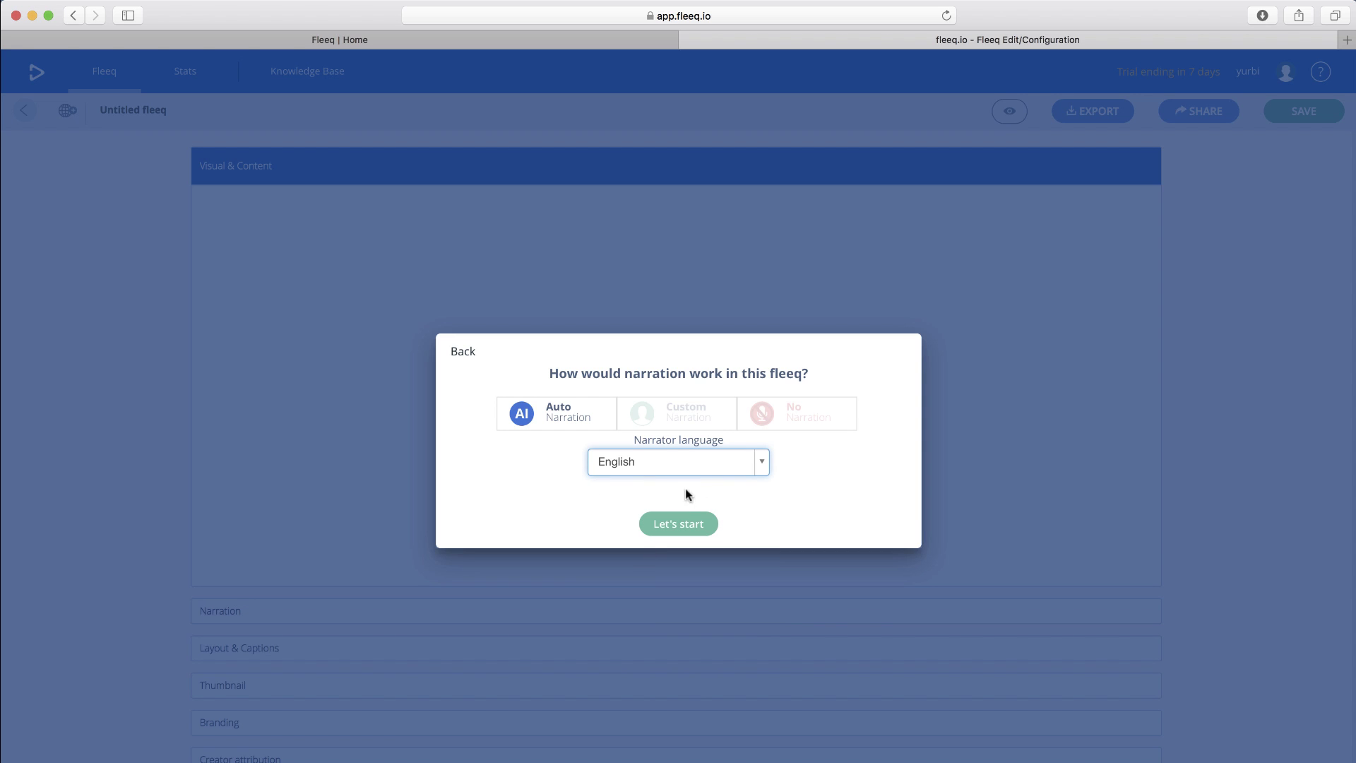
left_click(688, 524)
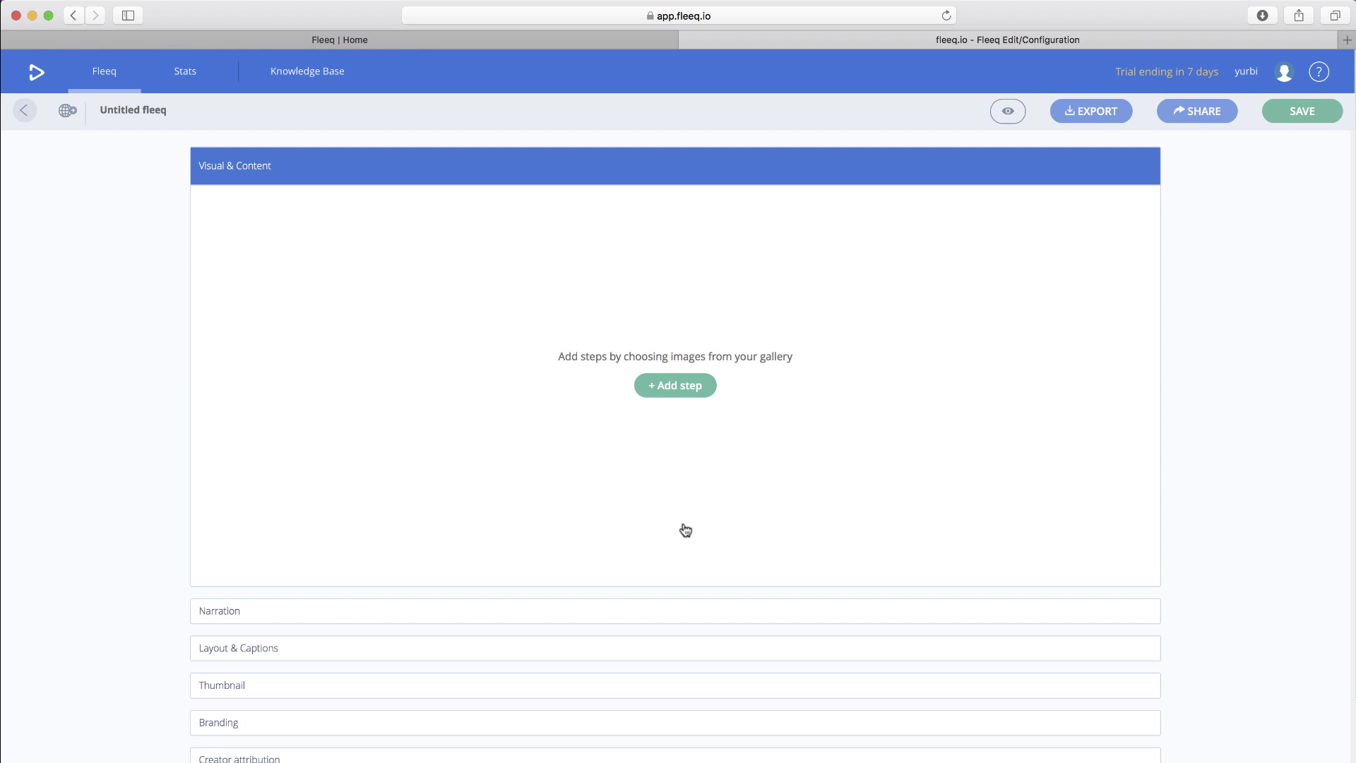
- Upload image1.png from the Desktop fleeq folder to Team Images and check its full-size preview
left_click(679, 385)
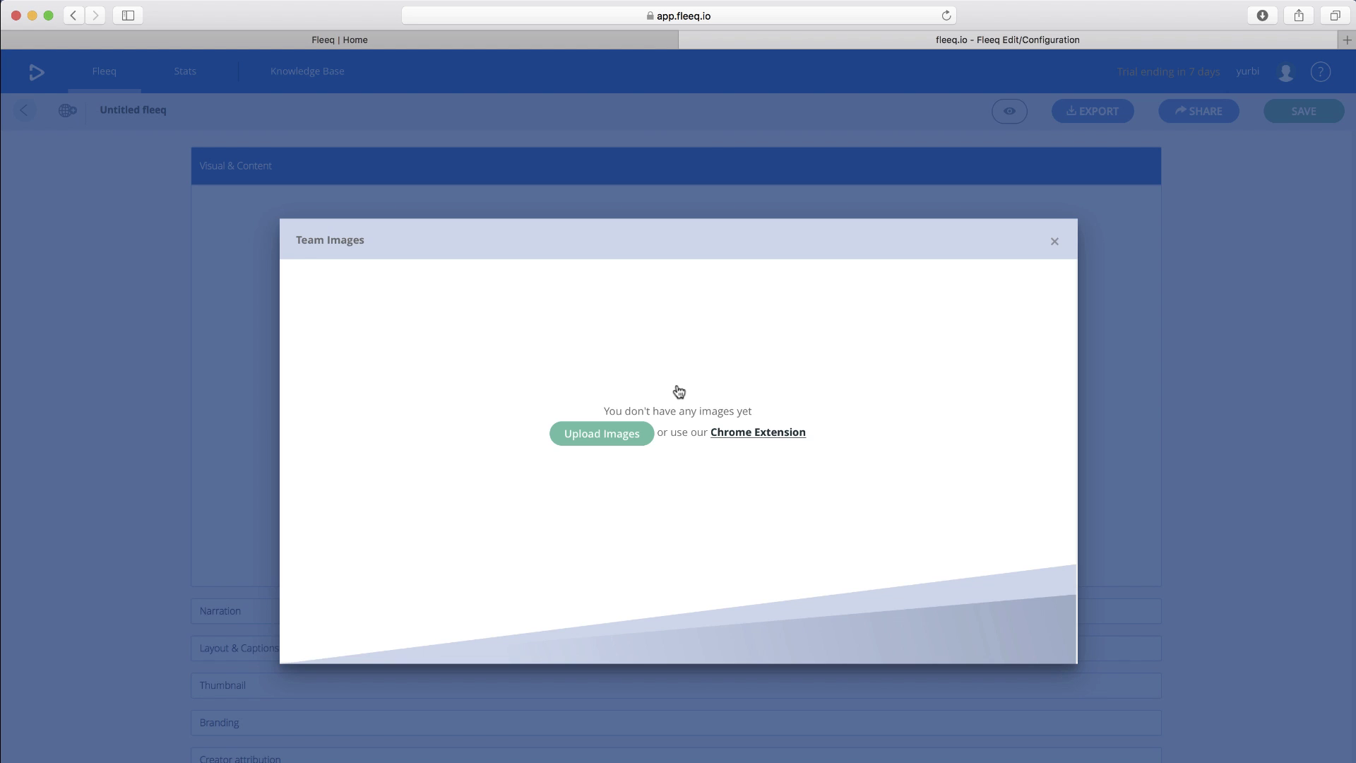
left_click(602, 434)
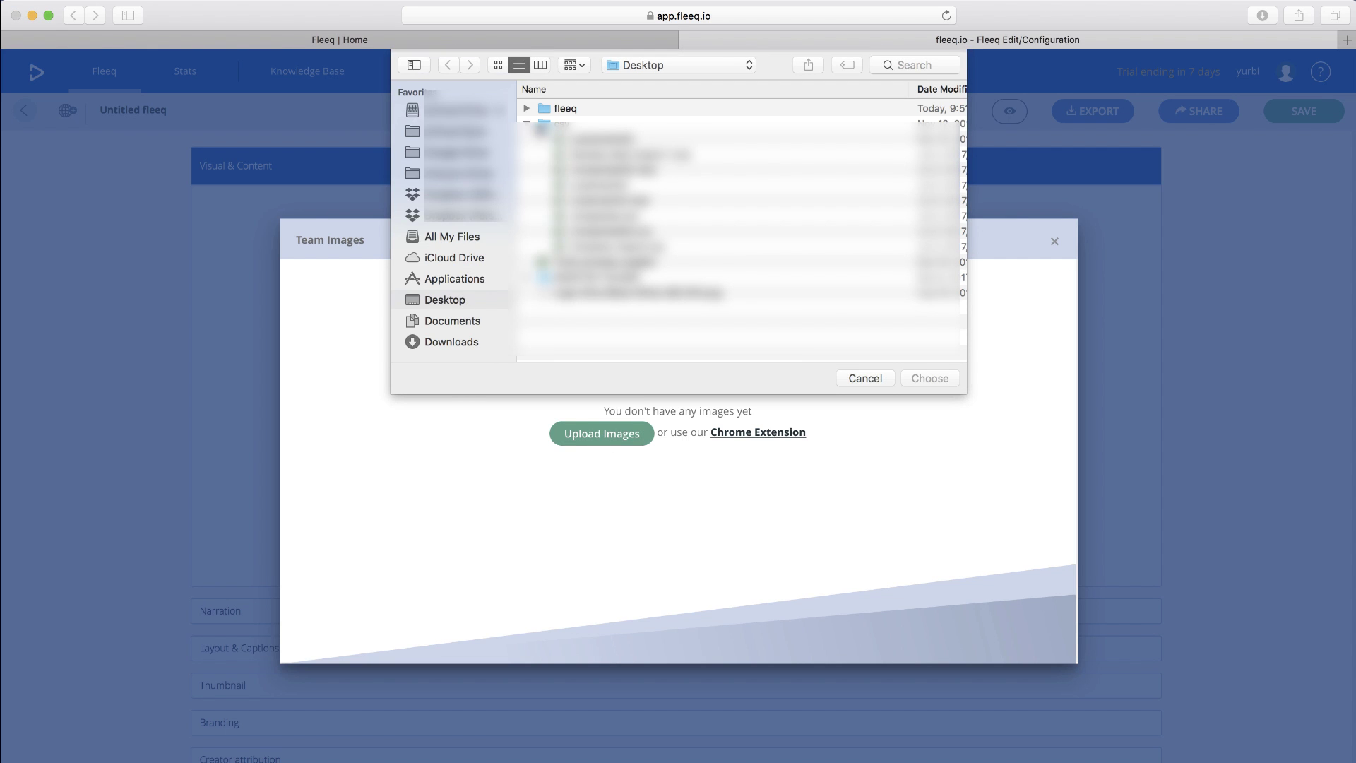
left_click(526, 108)
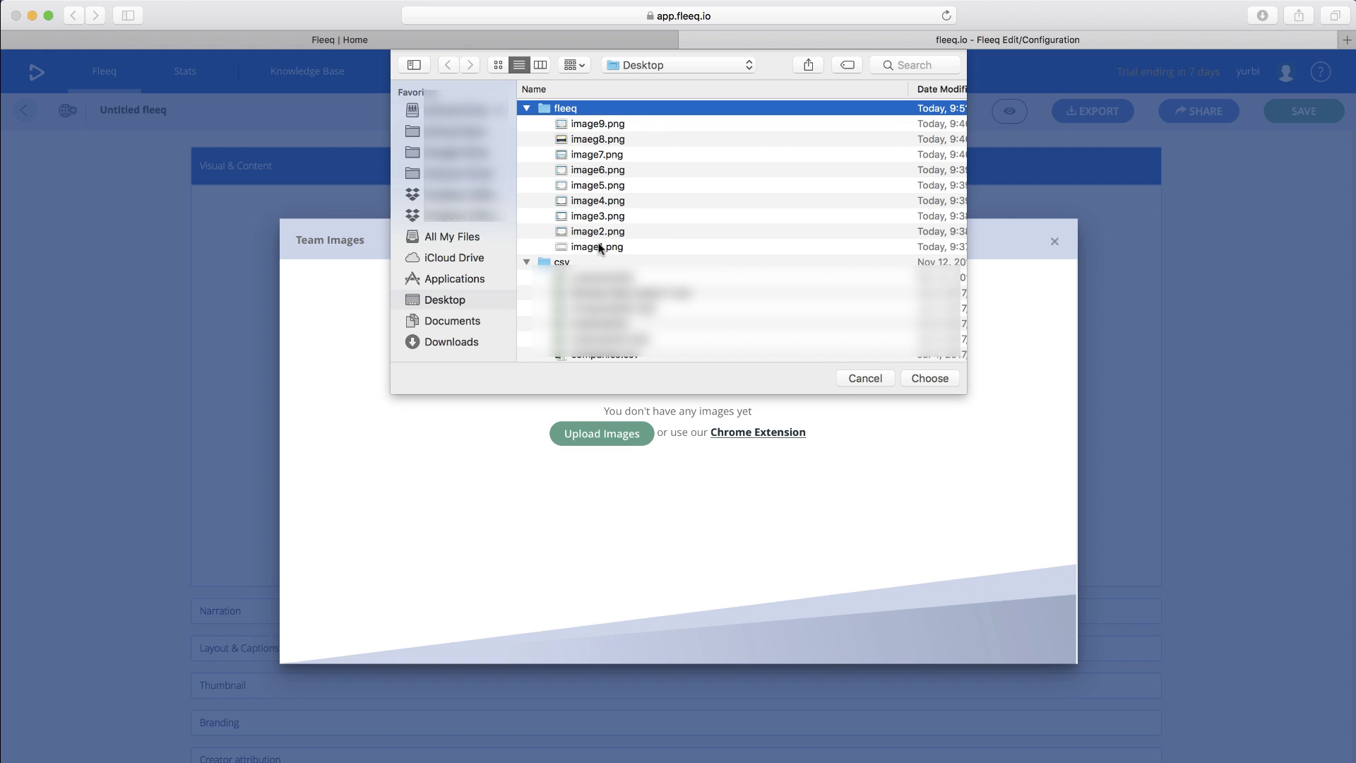
double_click(597, 246)
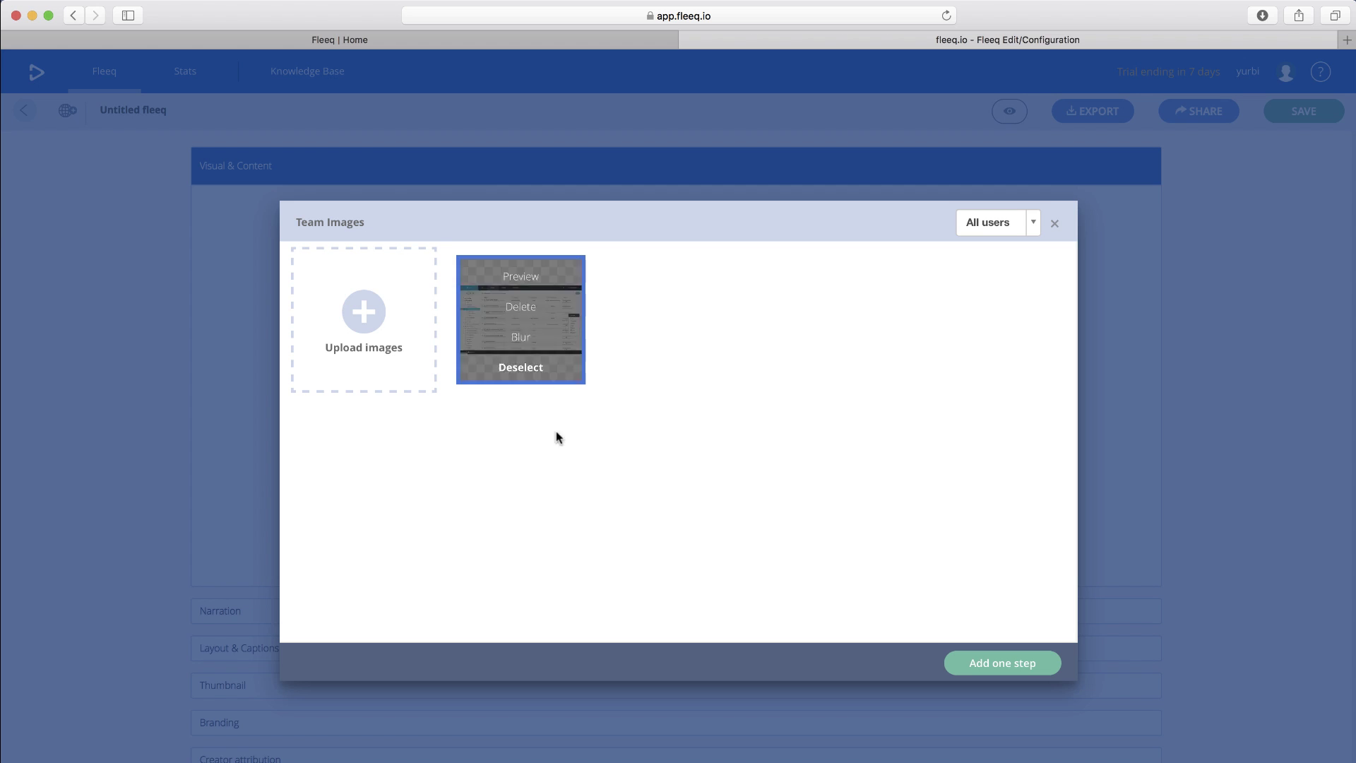
left_click(523, 285)
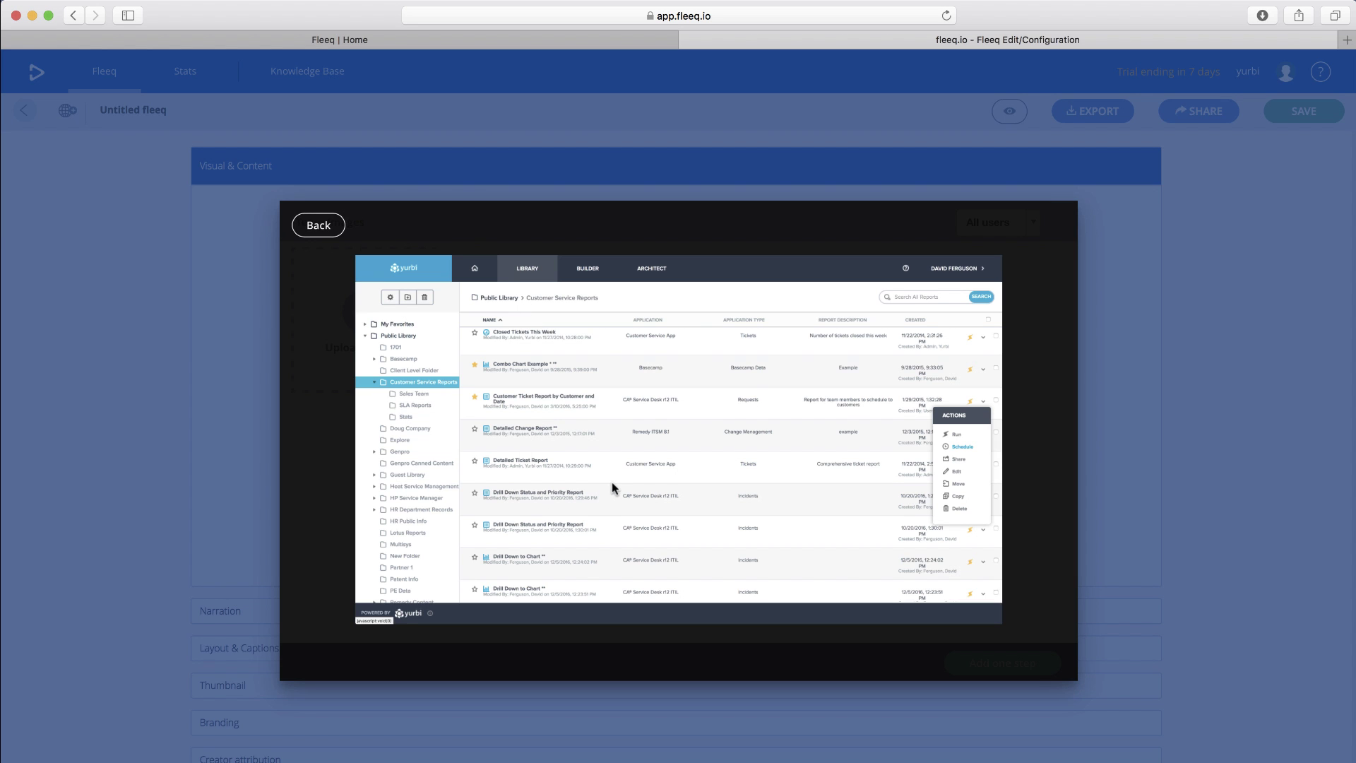
left_click(318, 226)
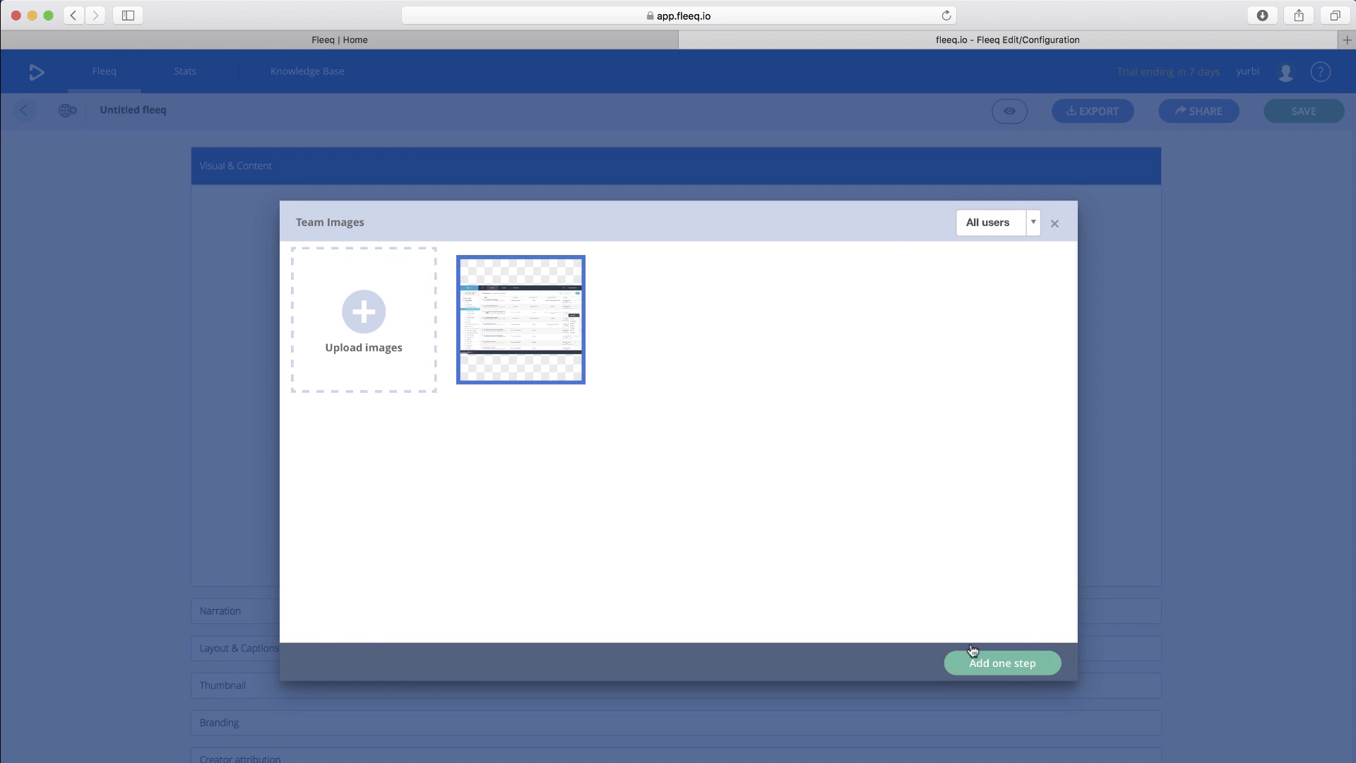
- Add the screenshot as step 1, fit it to width, and give it a circular Spotlight effect
left_click(1010, 664)
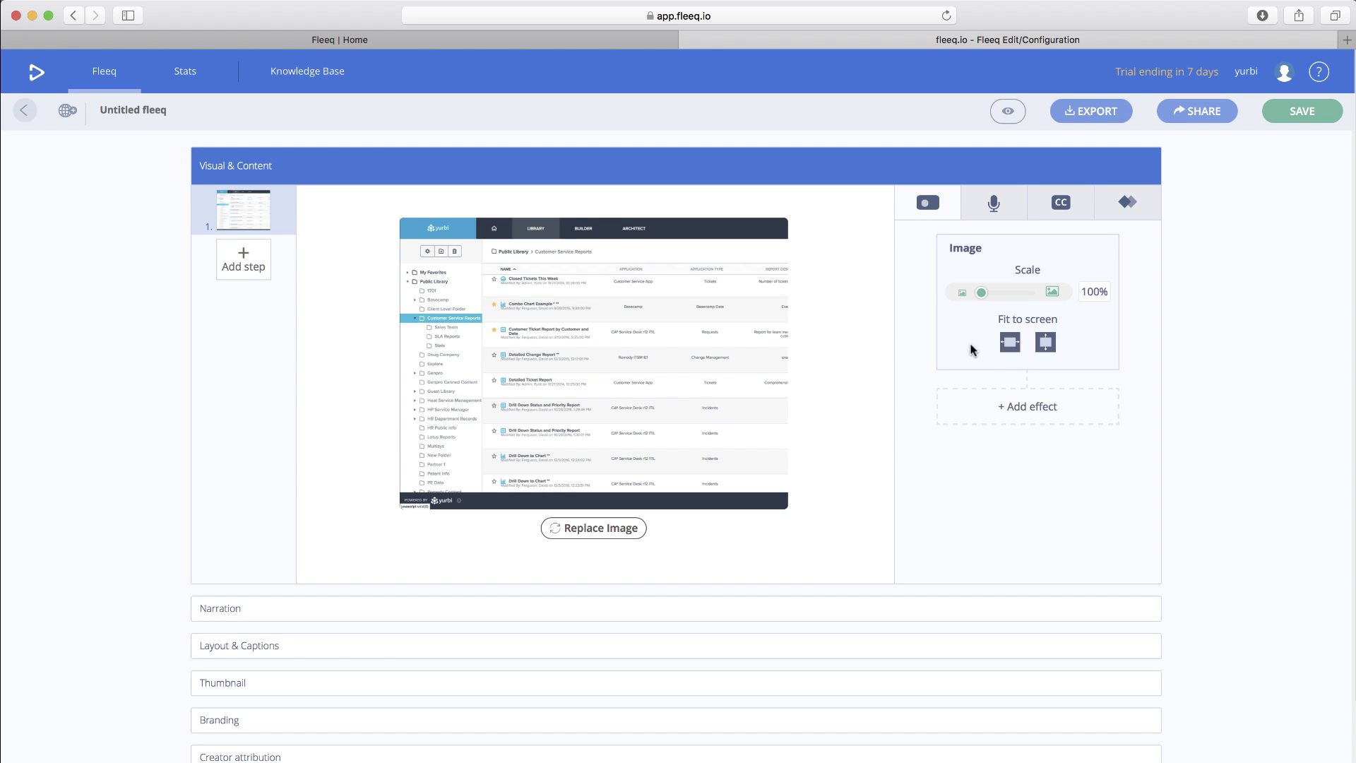
left_click(1010, 342)
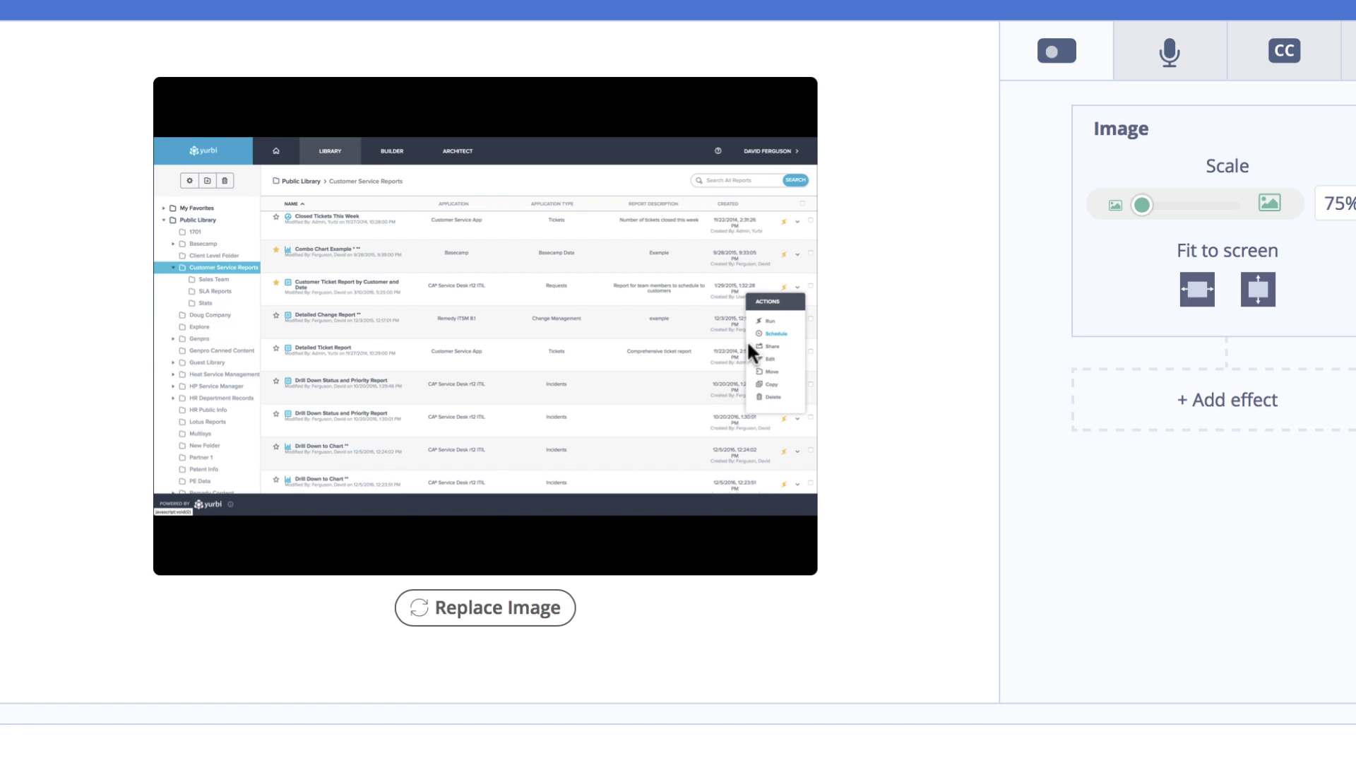
left_click(1227, 401)
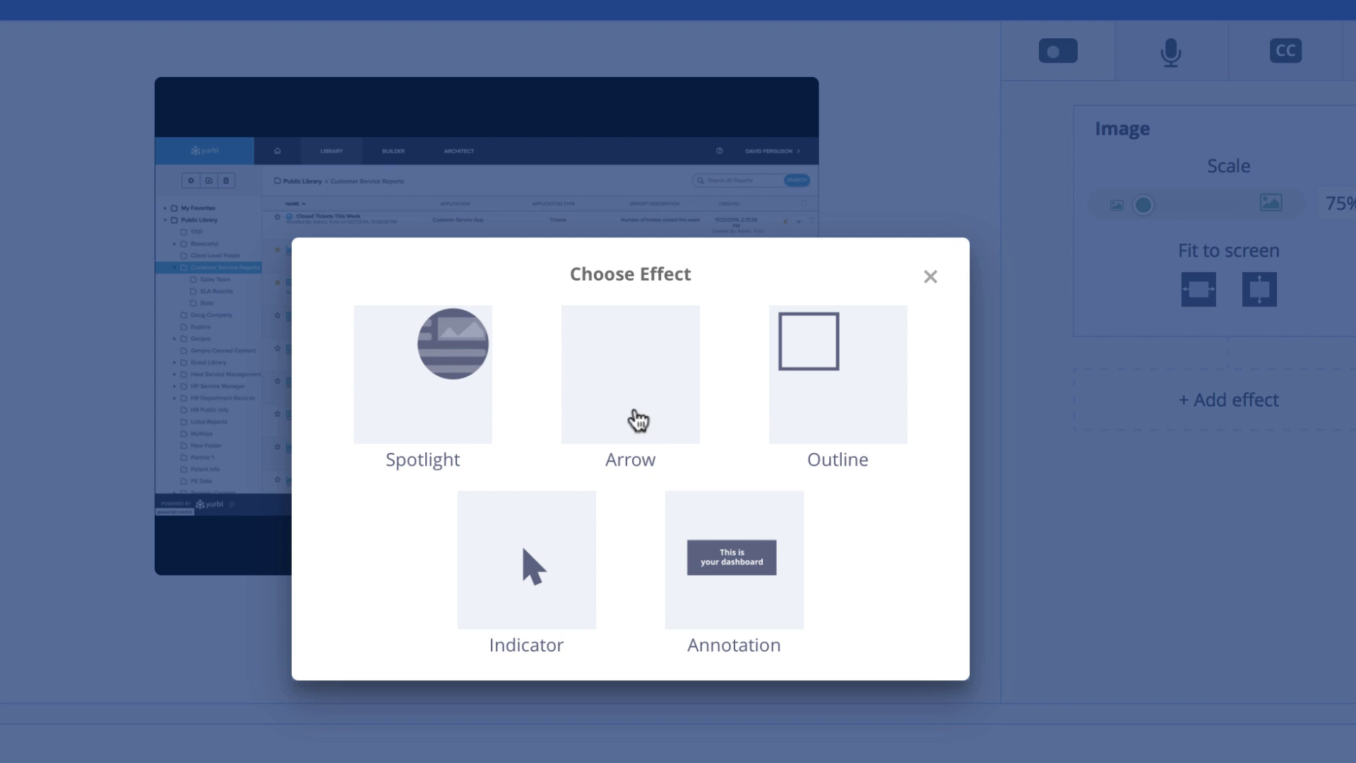
left_click(438, 364)
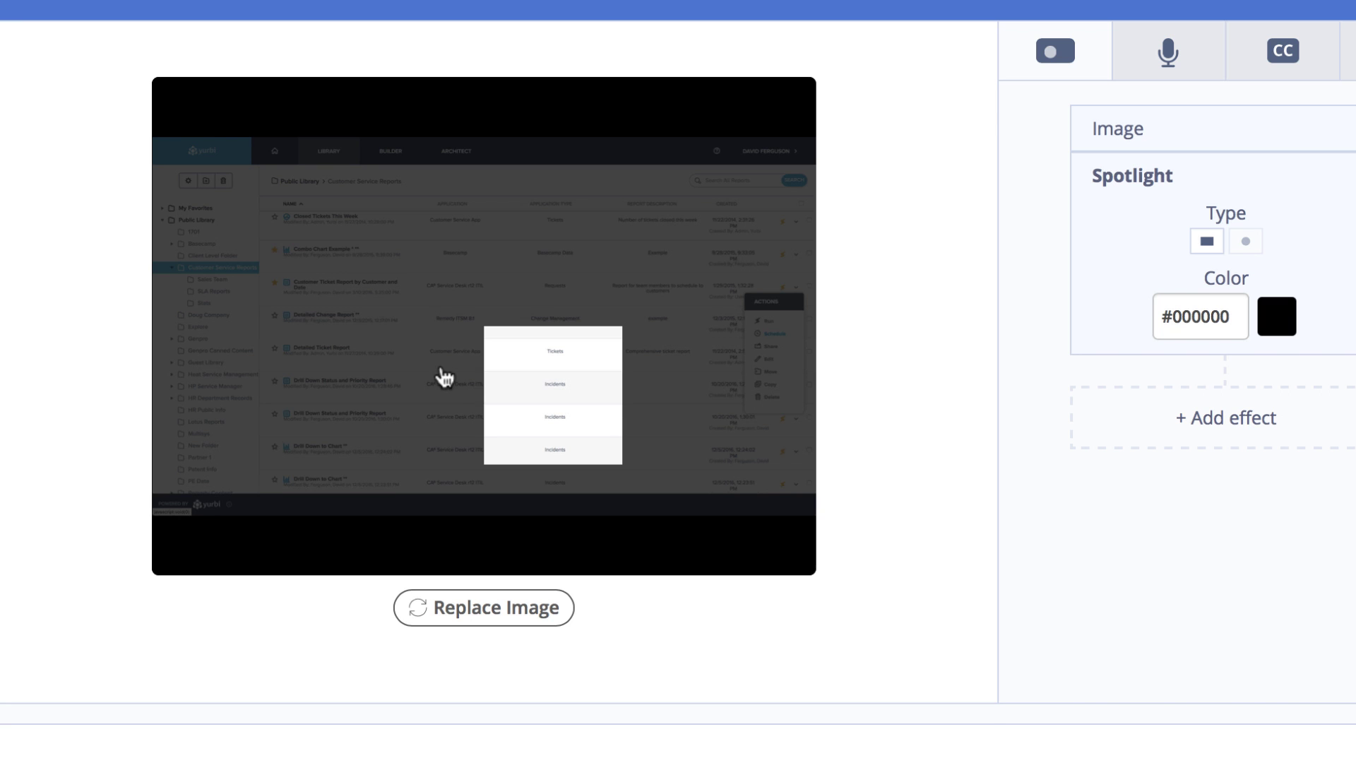
left_click(1246, 242)
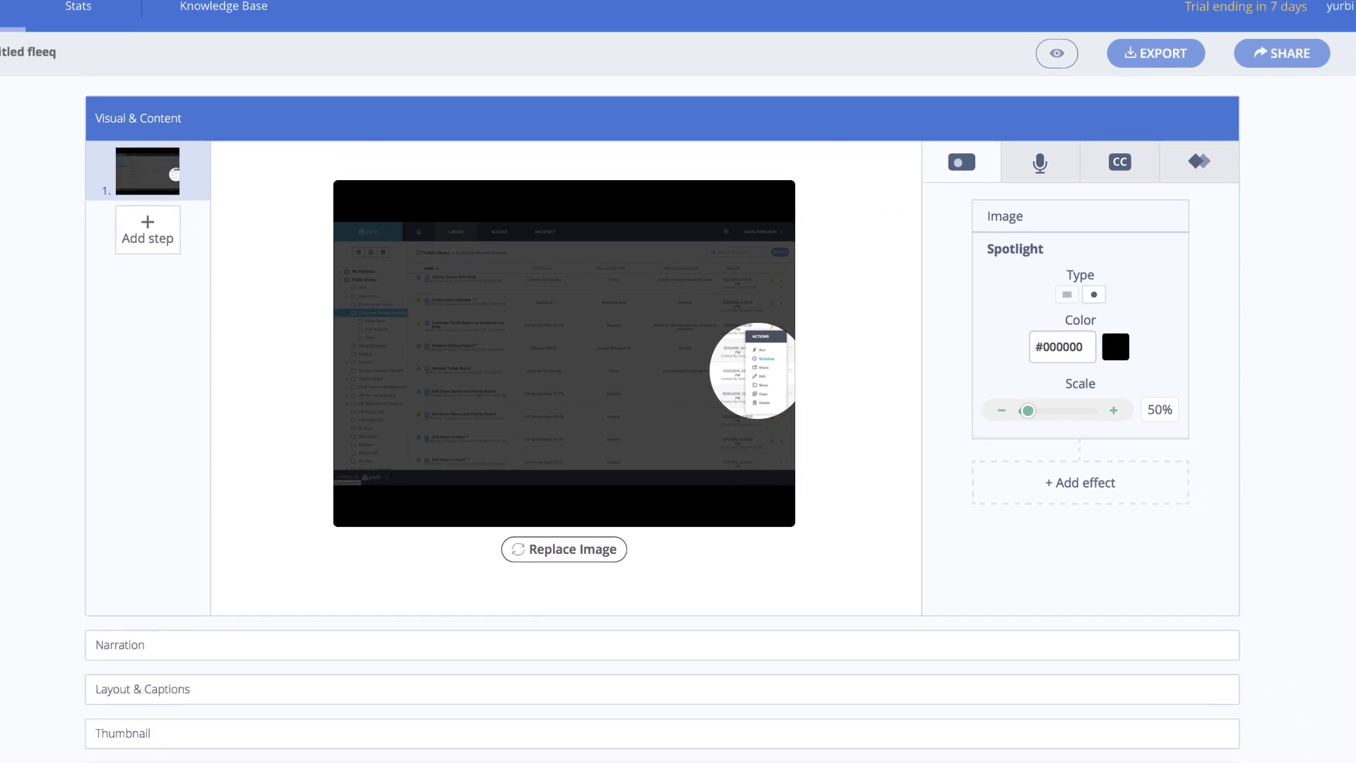
- Copy the first line of the TextEdit narration notes
key("super+Tab")
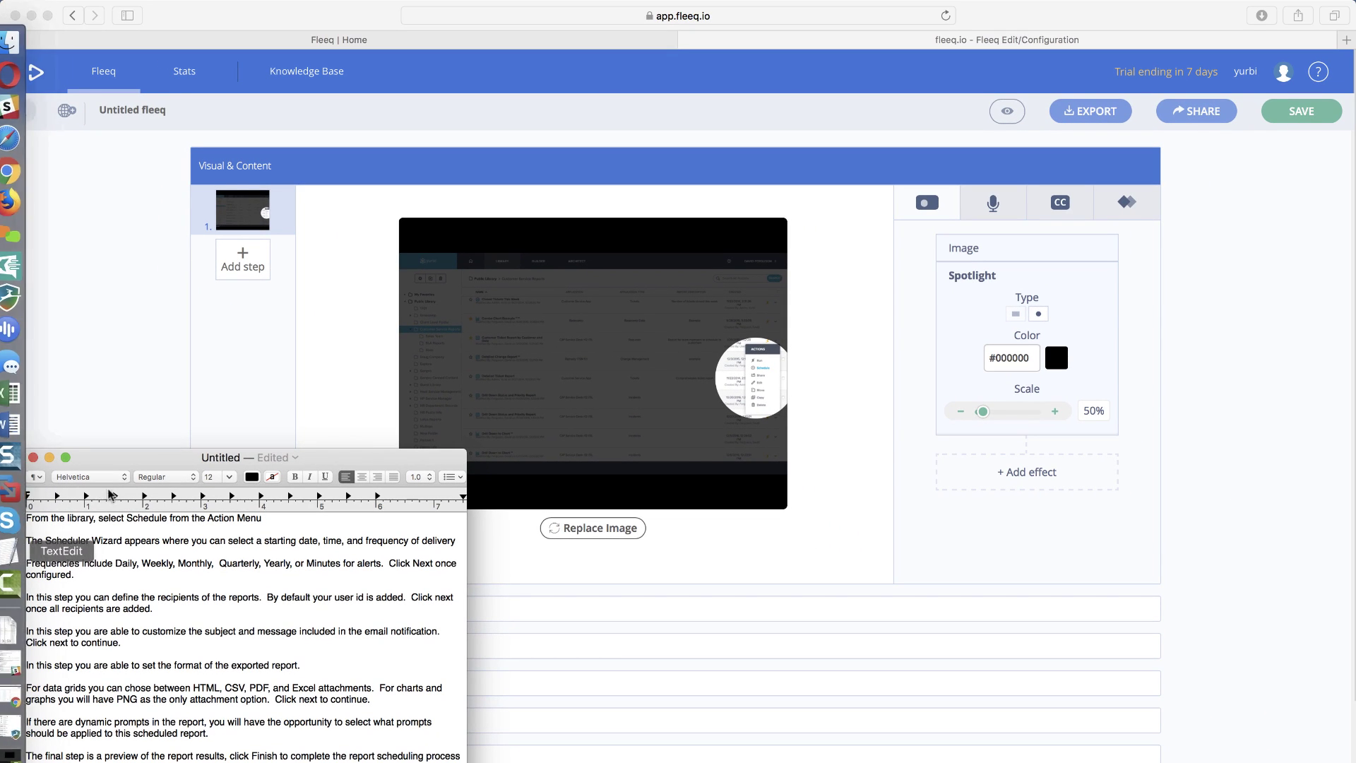
triple_click(109, 520)
key("super+c")
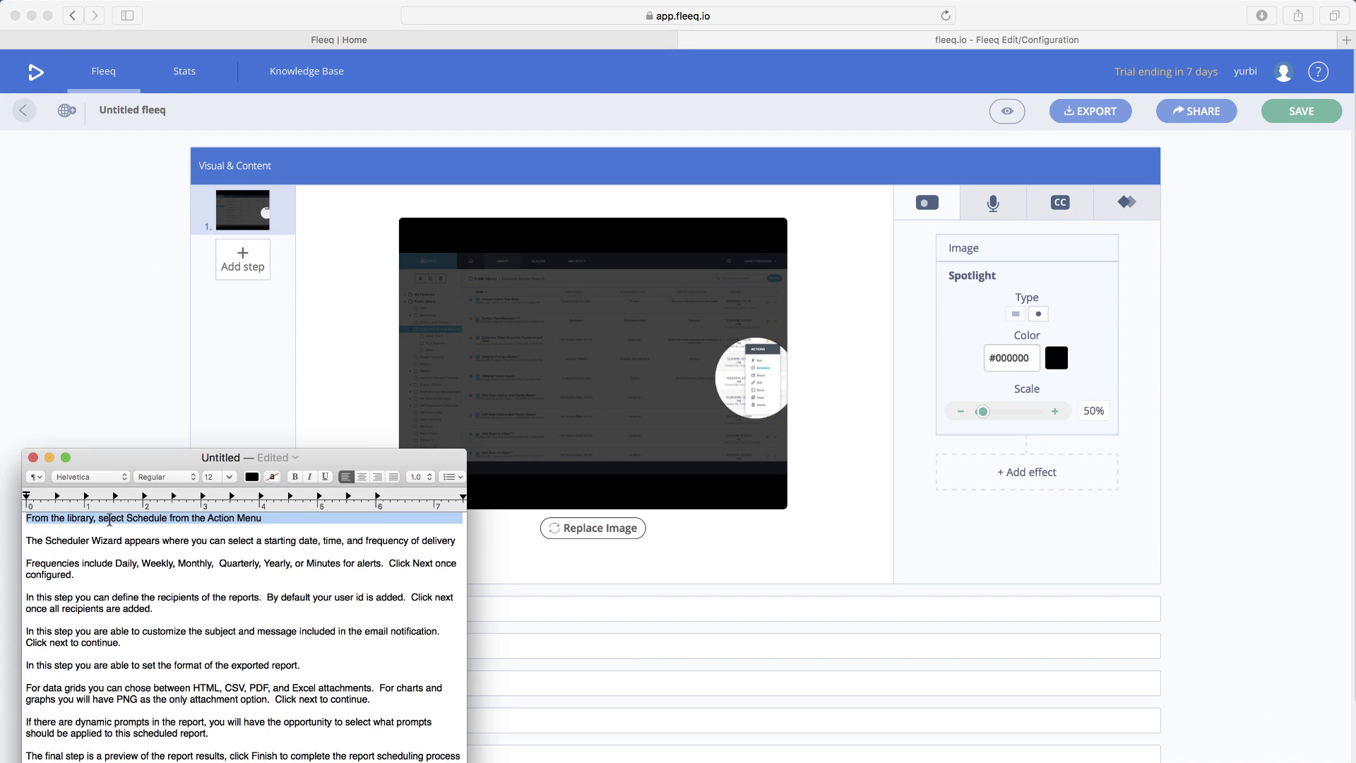
left_click(992, 207)
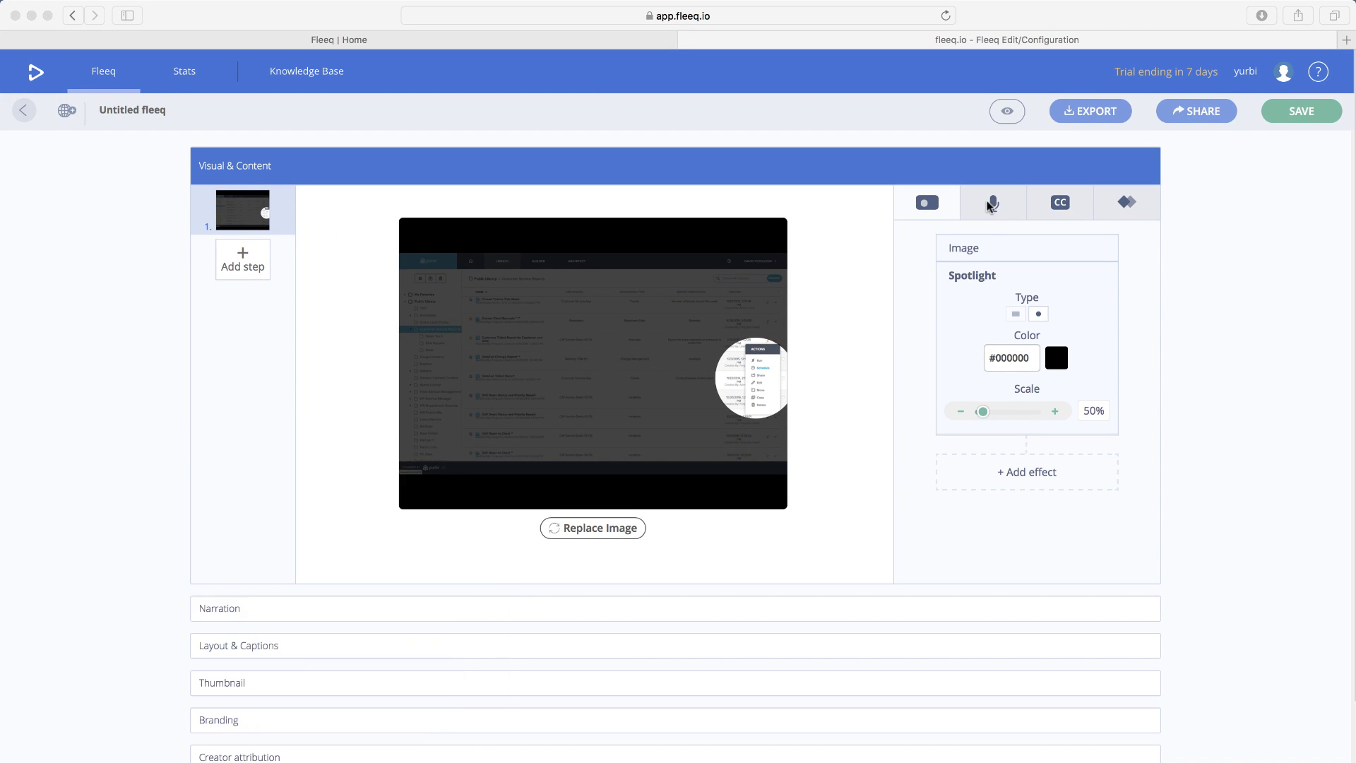
- Replace step 1's narration with 'From the library, select Schedule from the Action Menu' and preview it
left_click(994, 206)
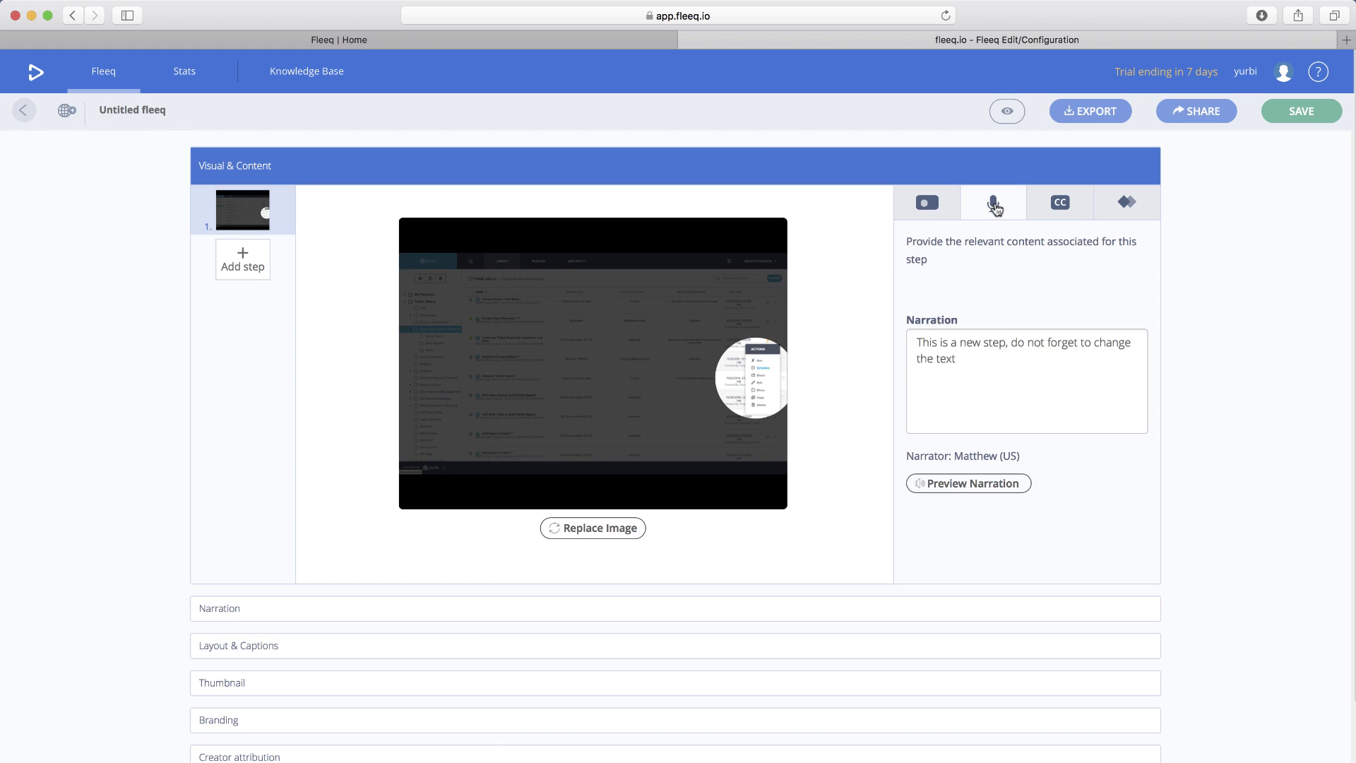
left_click(965, 362)
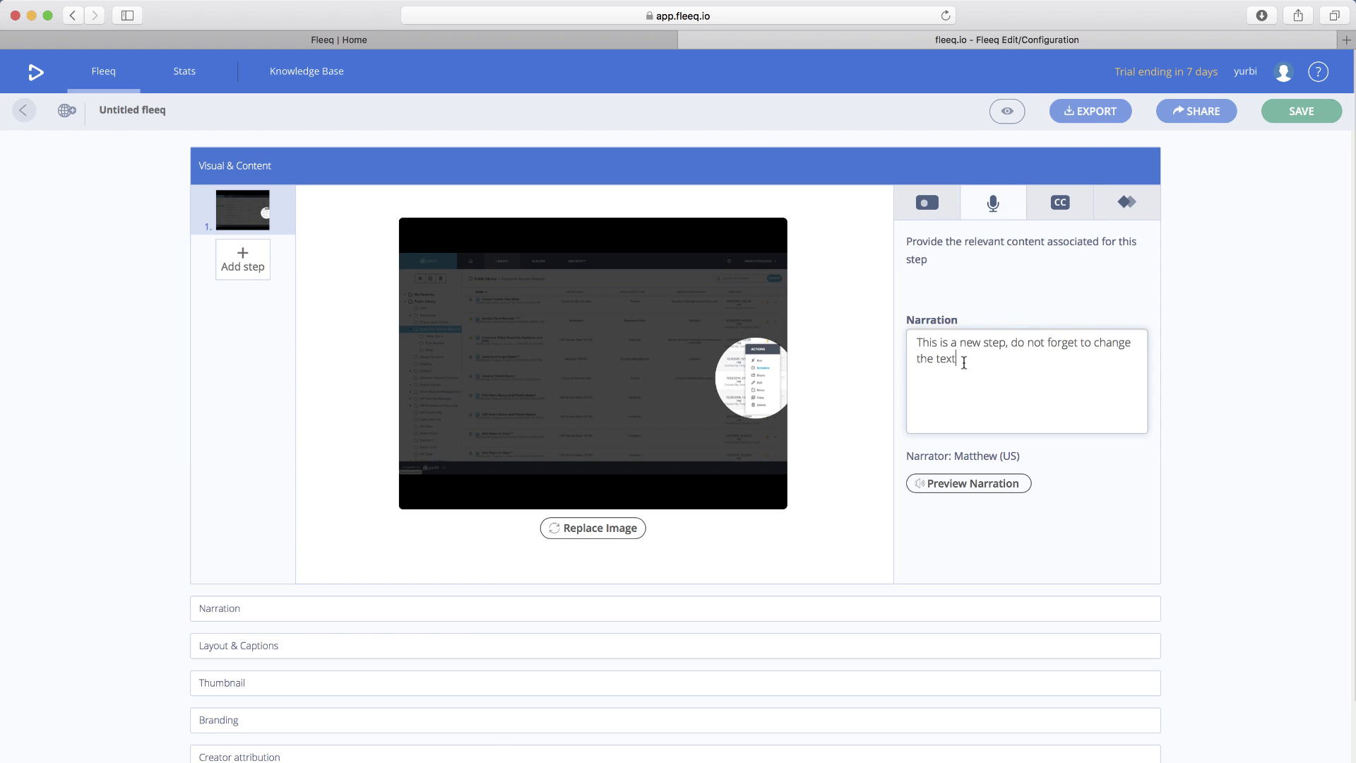
triple_click(931, 343)
key("super+v")
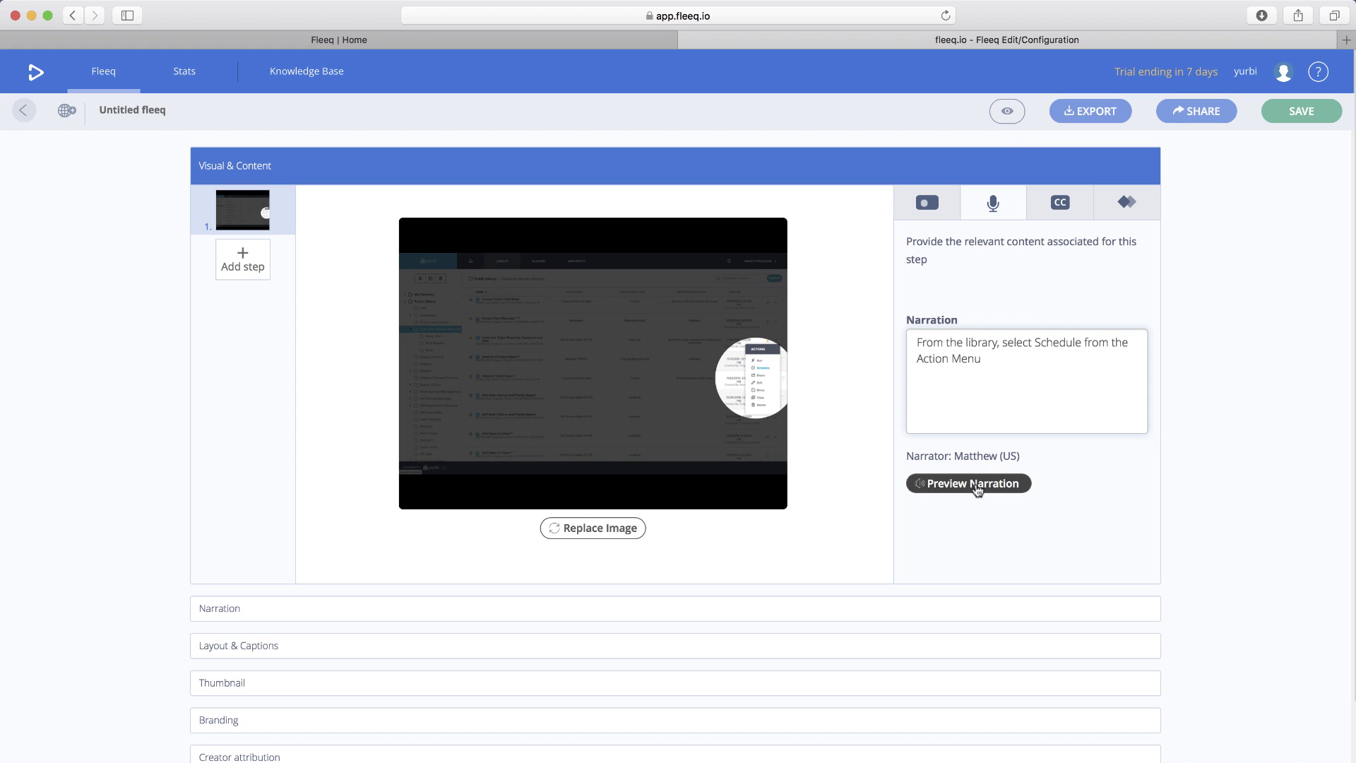
left_click(978, 490)
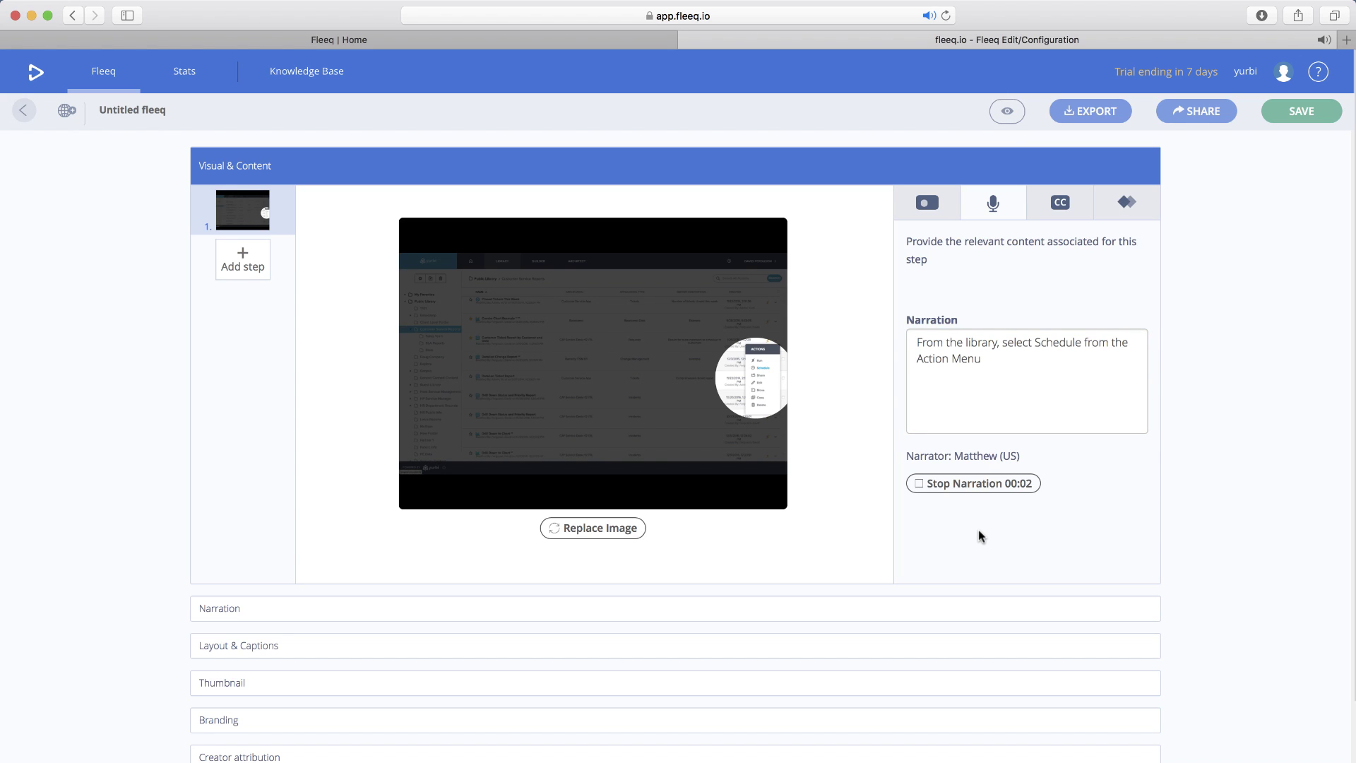
scroll(978, 523, "down", 1)
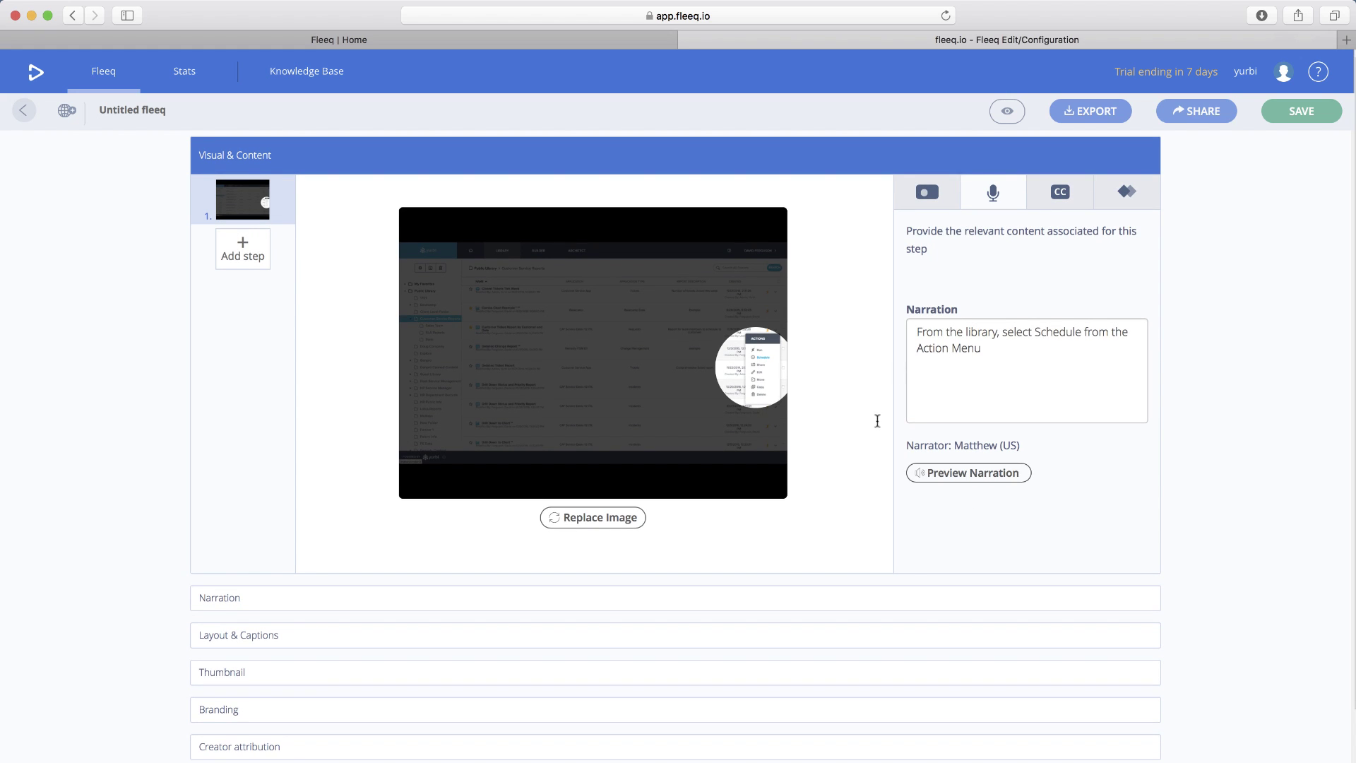
- Check that step 1's caption mirrors the narration, view the transition settings, then return to the 50% circular Spotlight
left_click(1061, 197)
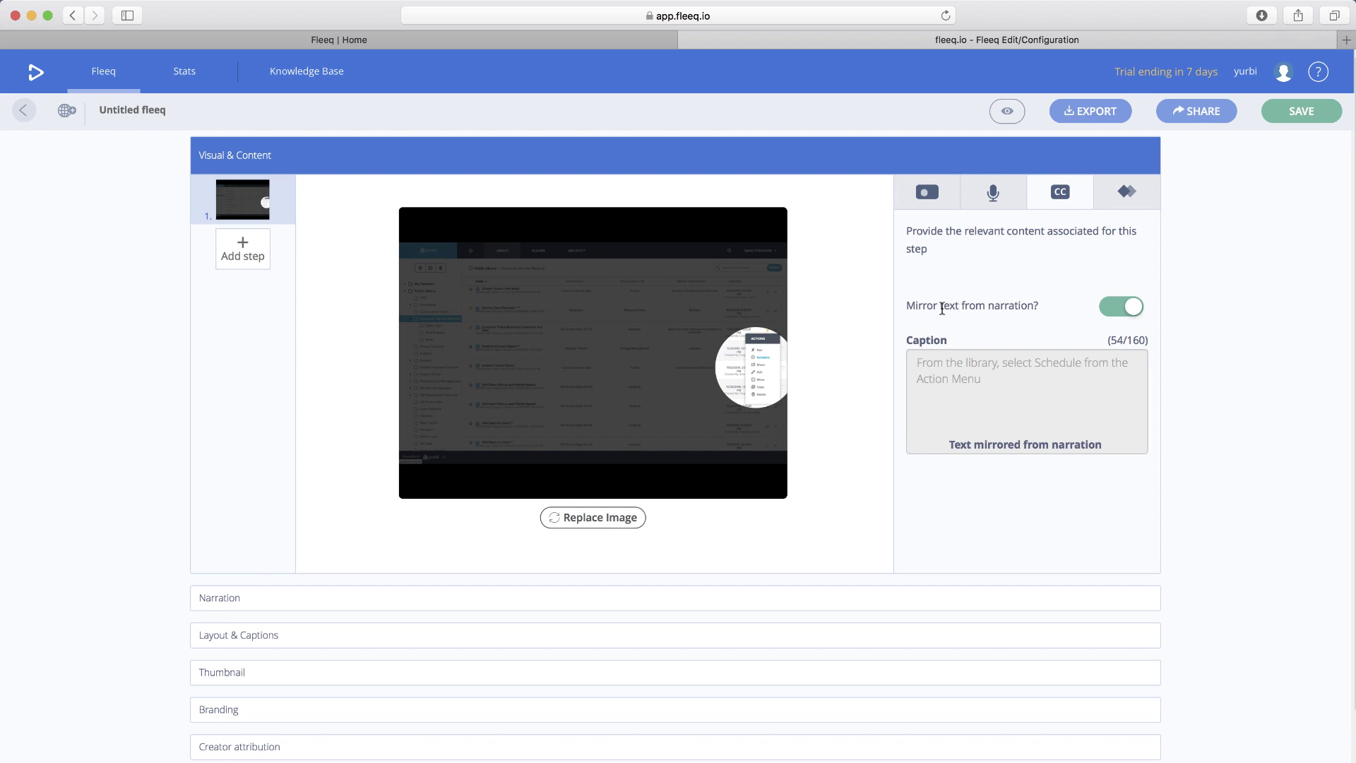
left_click(1125, 198)
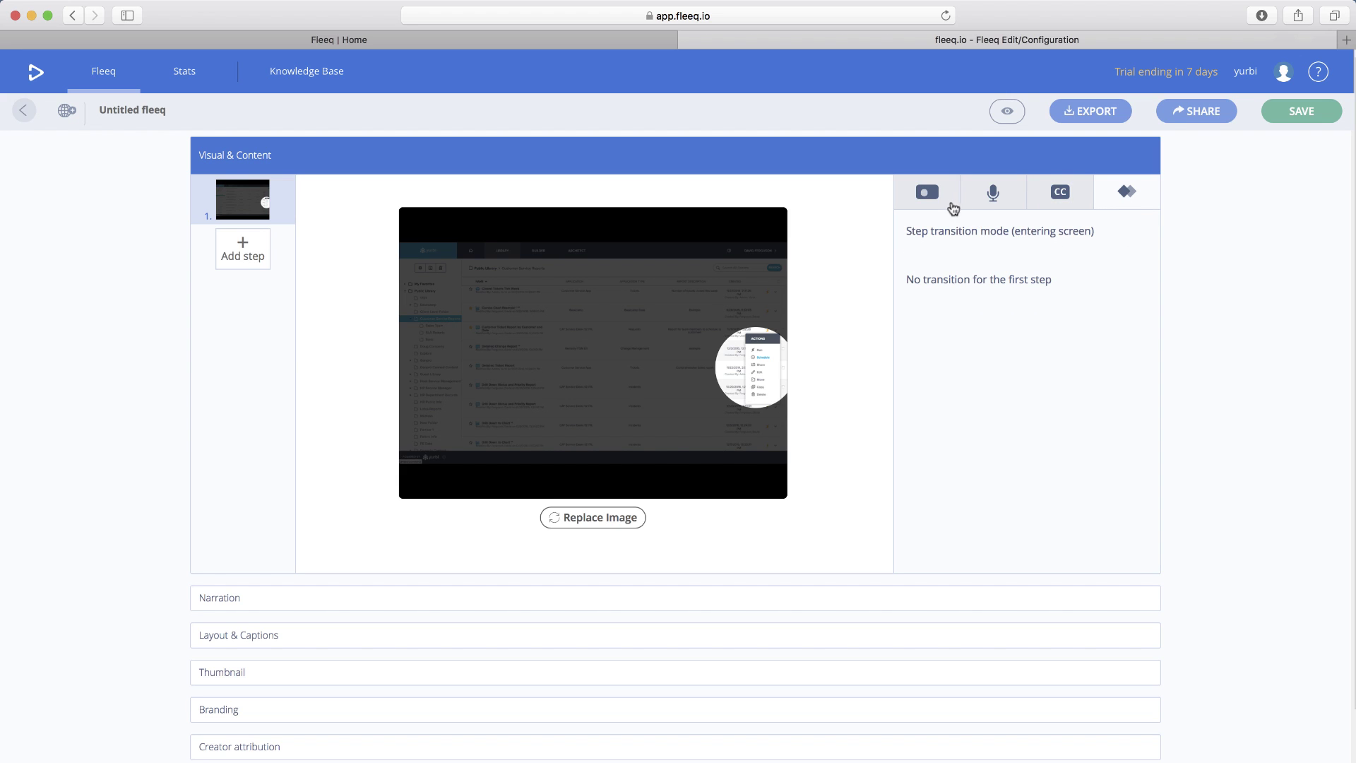
left_click(927, 197)
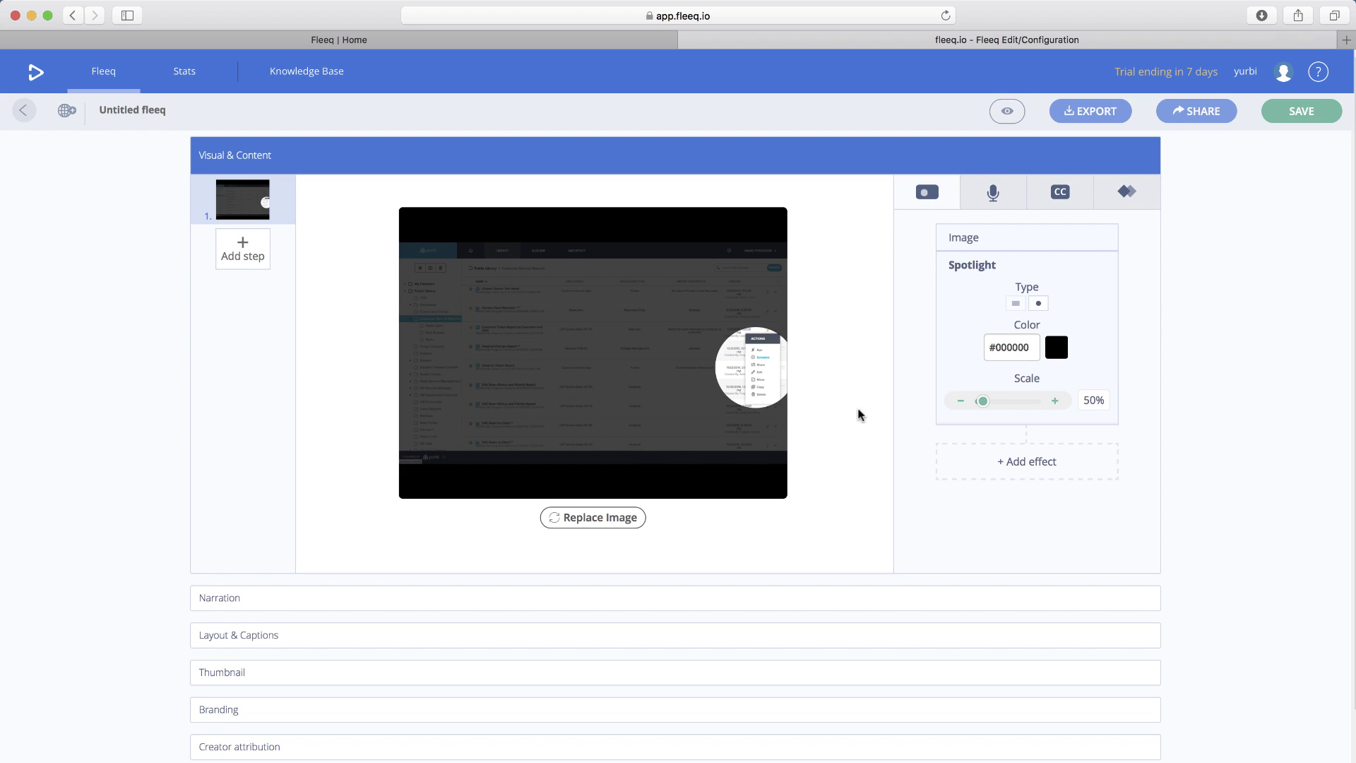
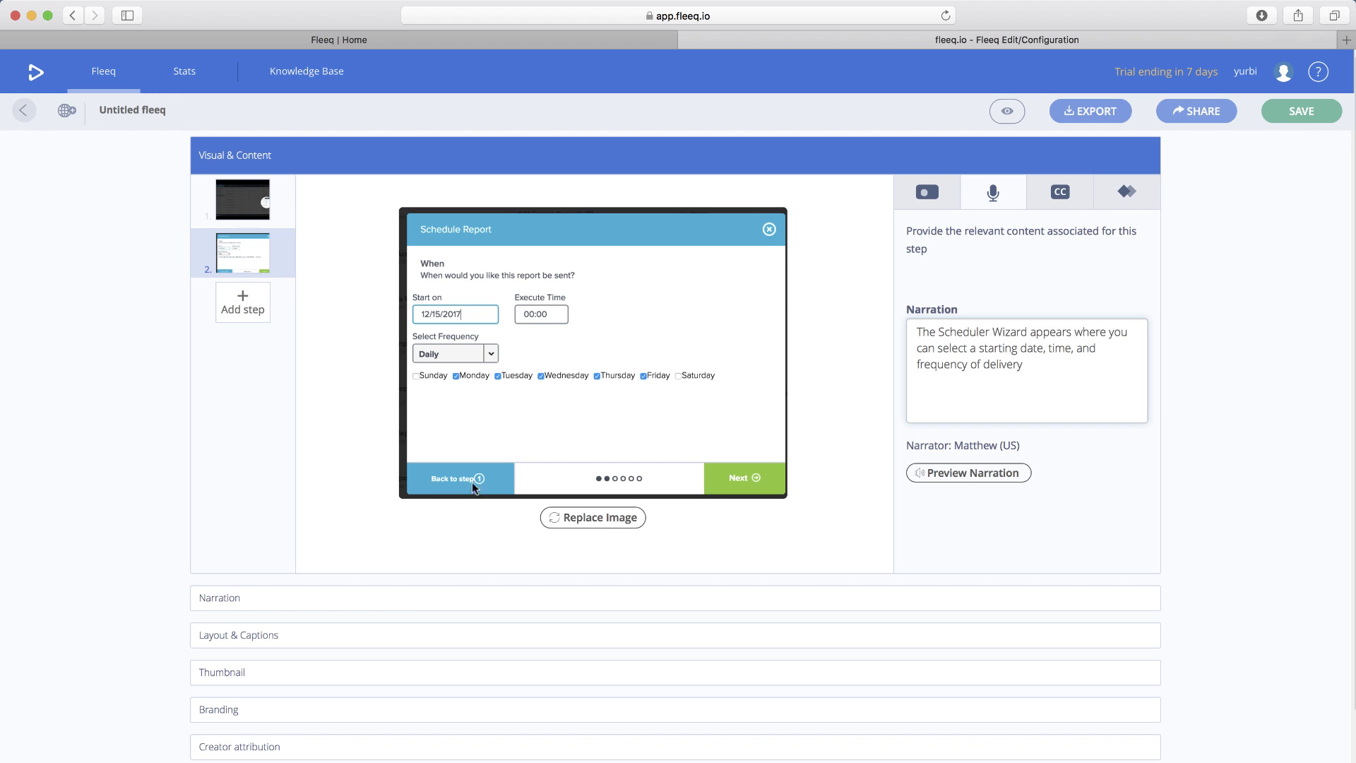
- Add a new step from the uploaded image3.png frequency-list screenshot
left_click(248, 304)
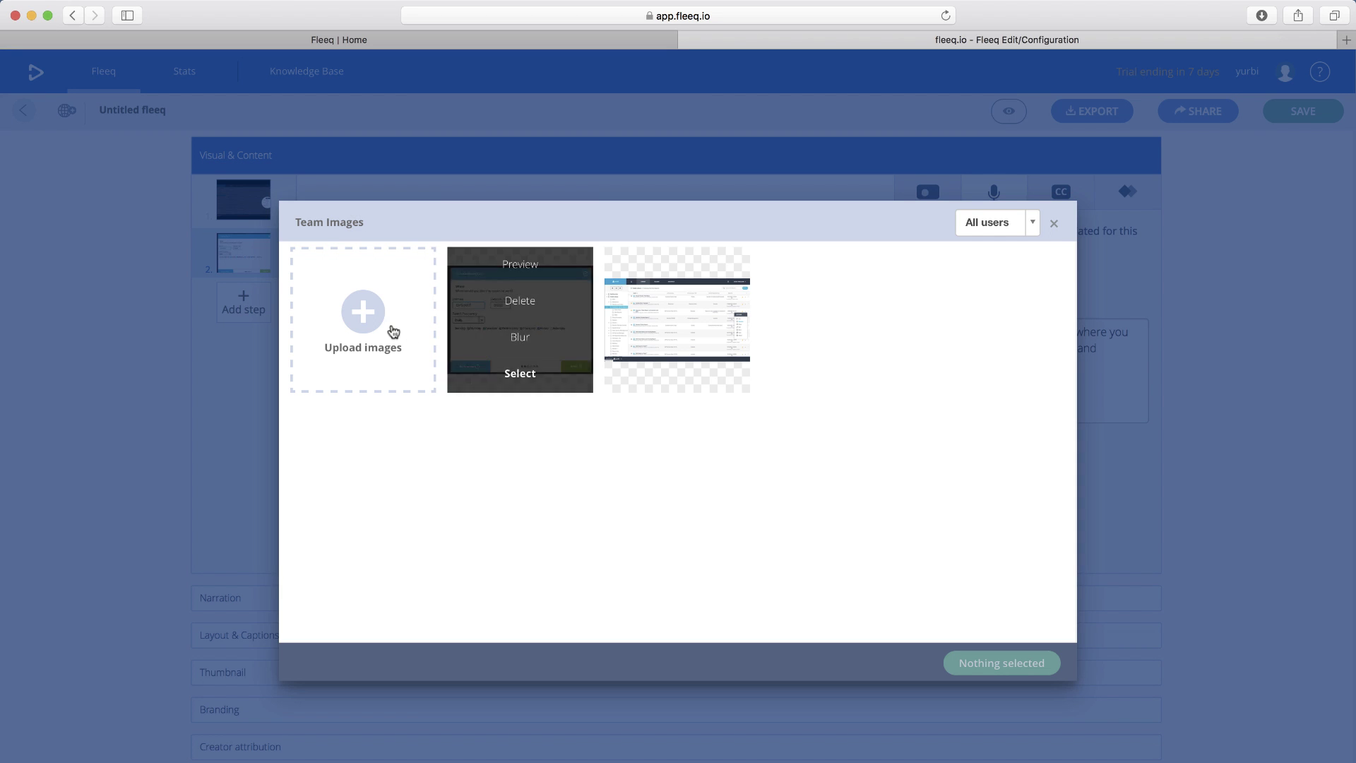
left_click(362, 325)
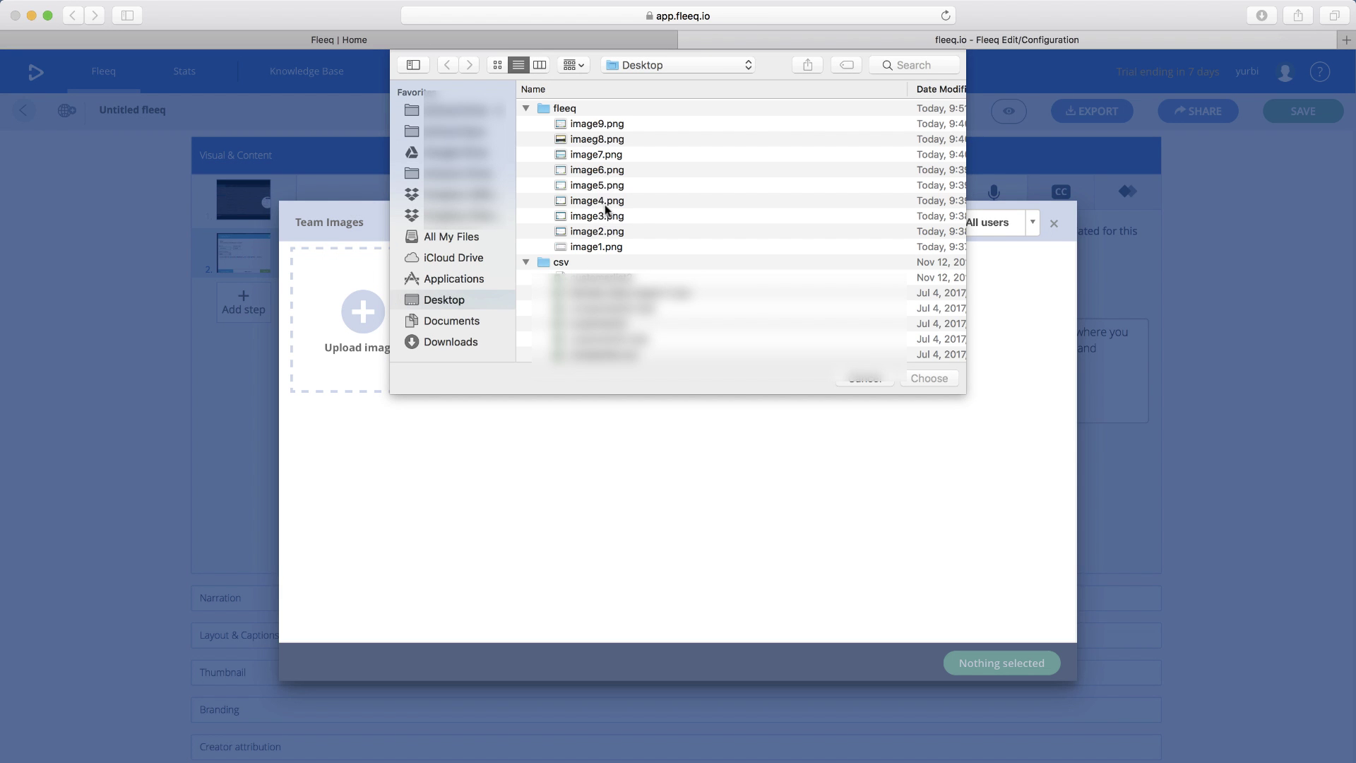
double_click(602, 216)
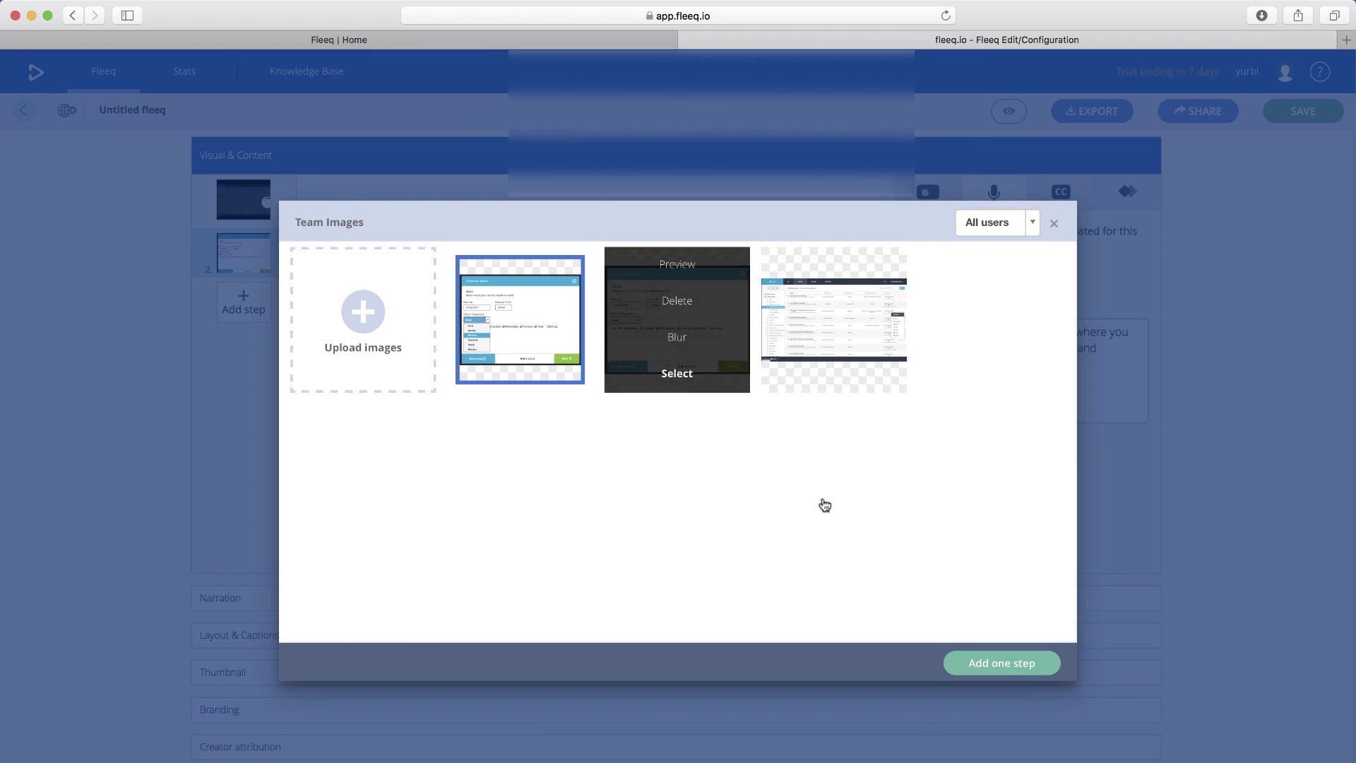
left_click(1015, 671)
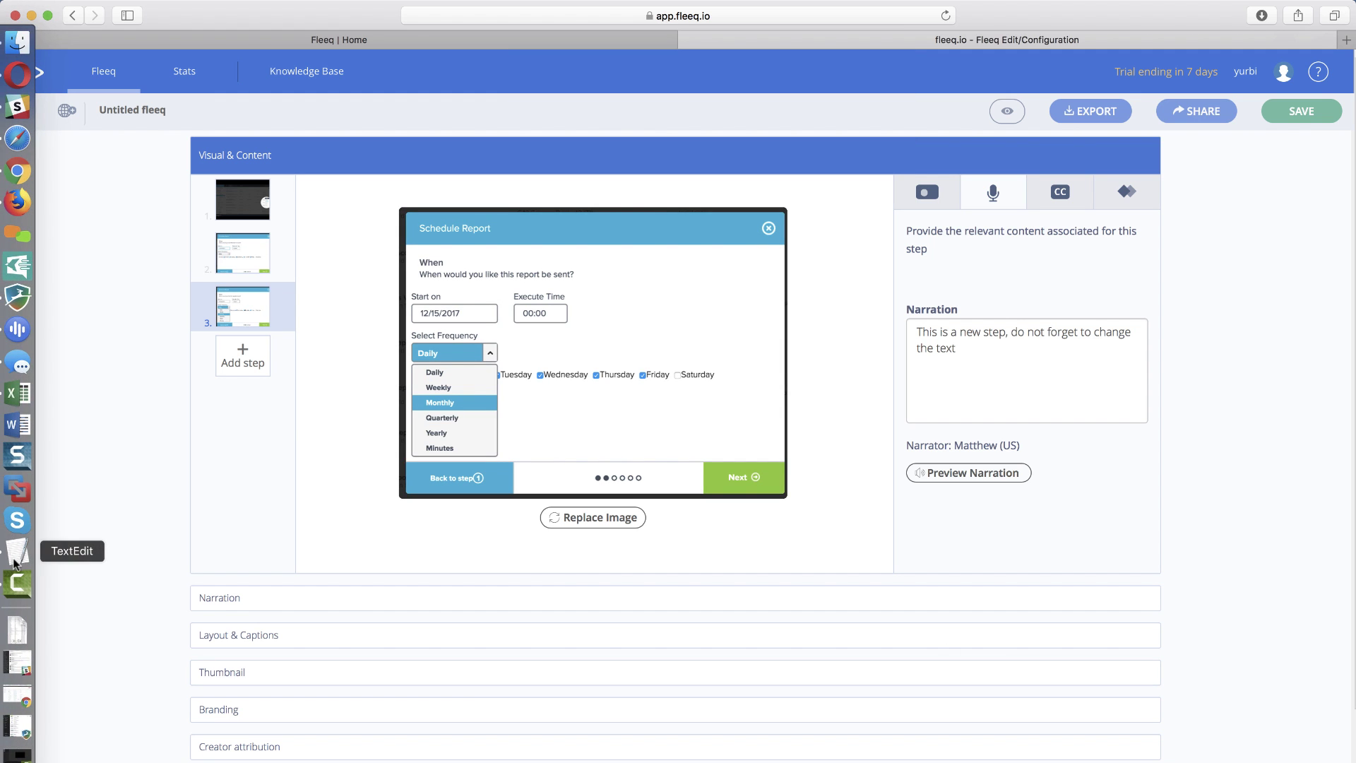
- Replace the placeholder narration with the pasted paragraph about Daily, Weekly, Monthly, Quarterly, Yearly and Minutes frequencies
left_click(16, 553)
triple_click(94, 563)
key("super+c")
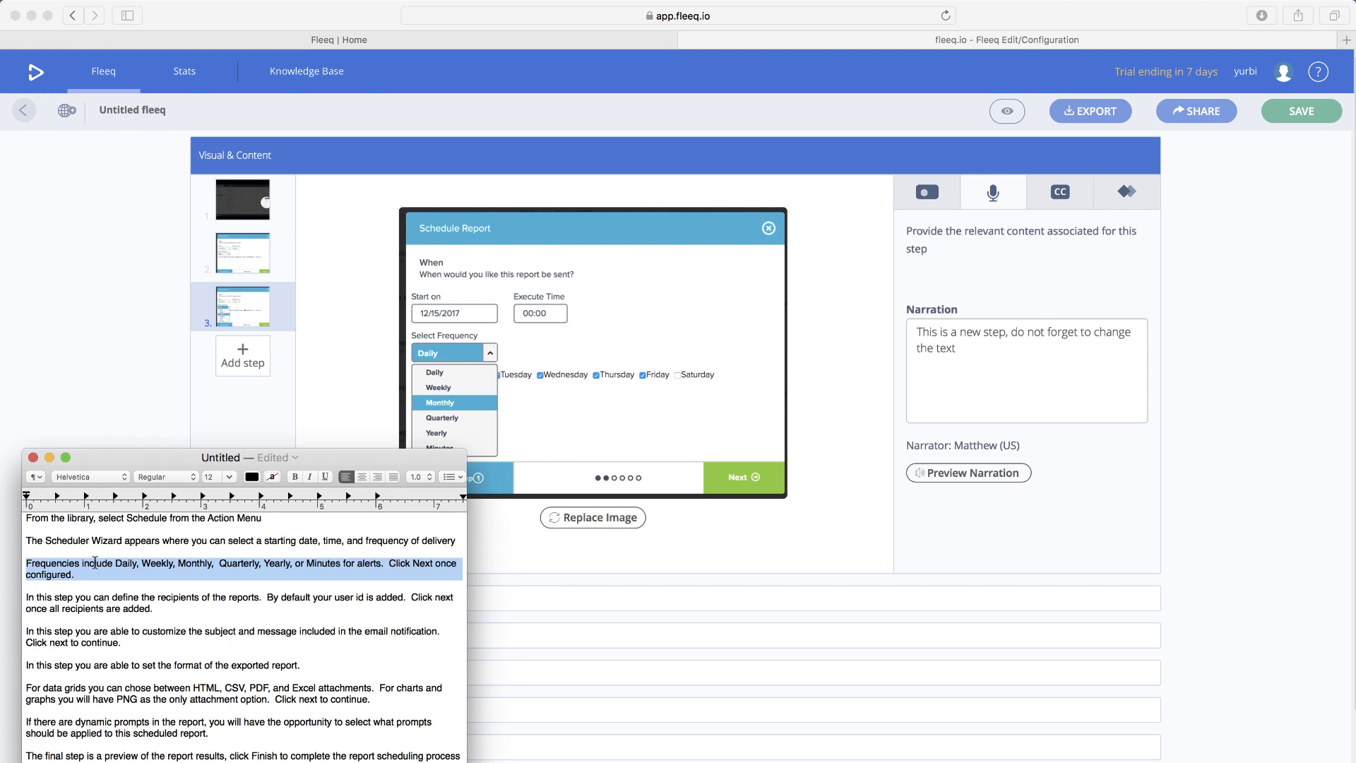
left_click(466, 469)
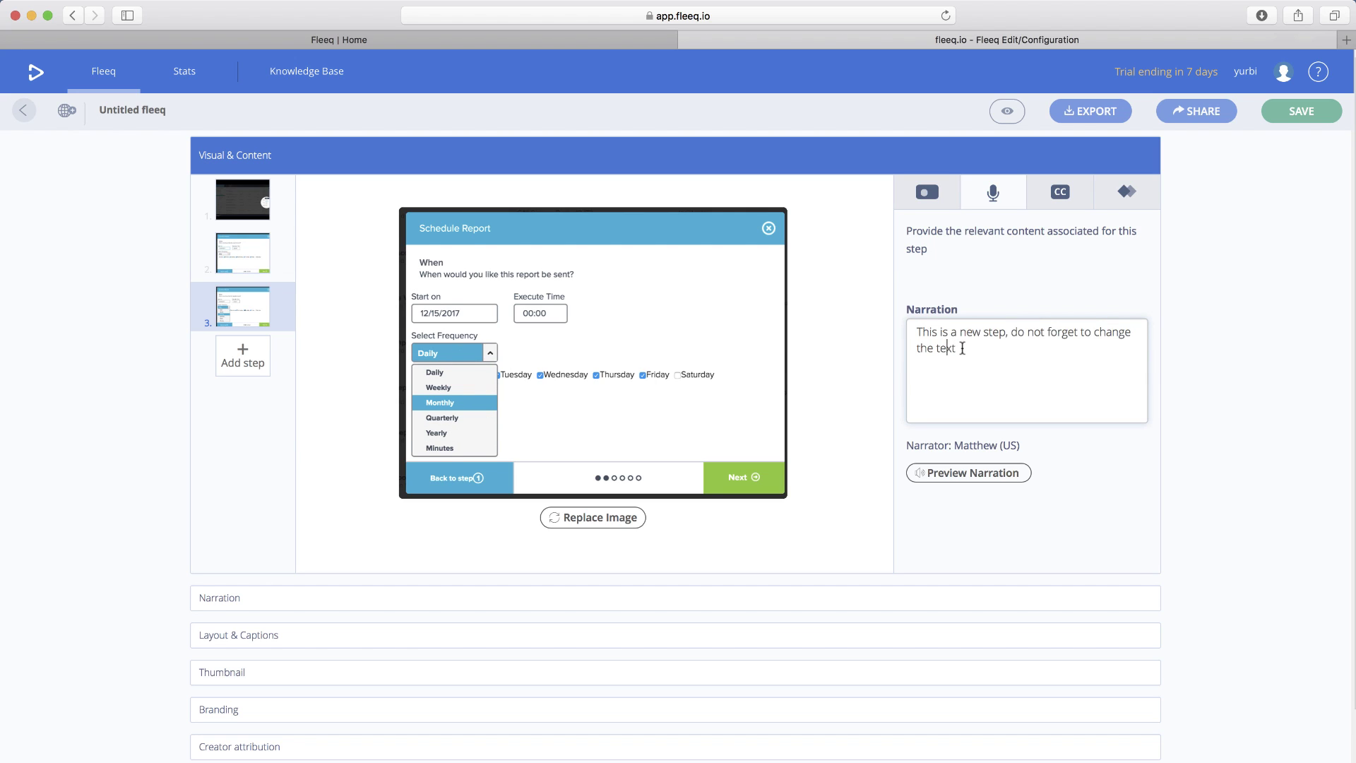
left_click_drag(962, 347, 890, 317)
key("super+v")
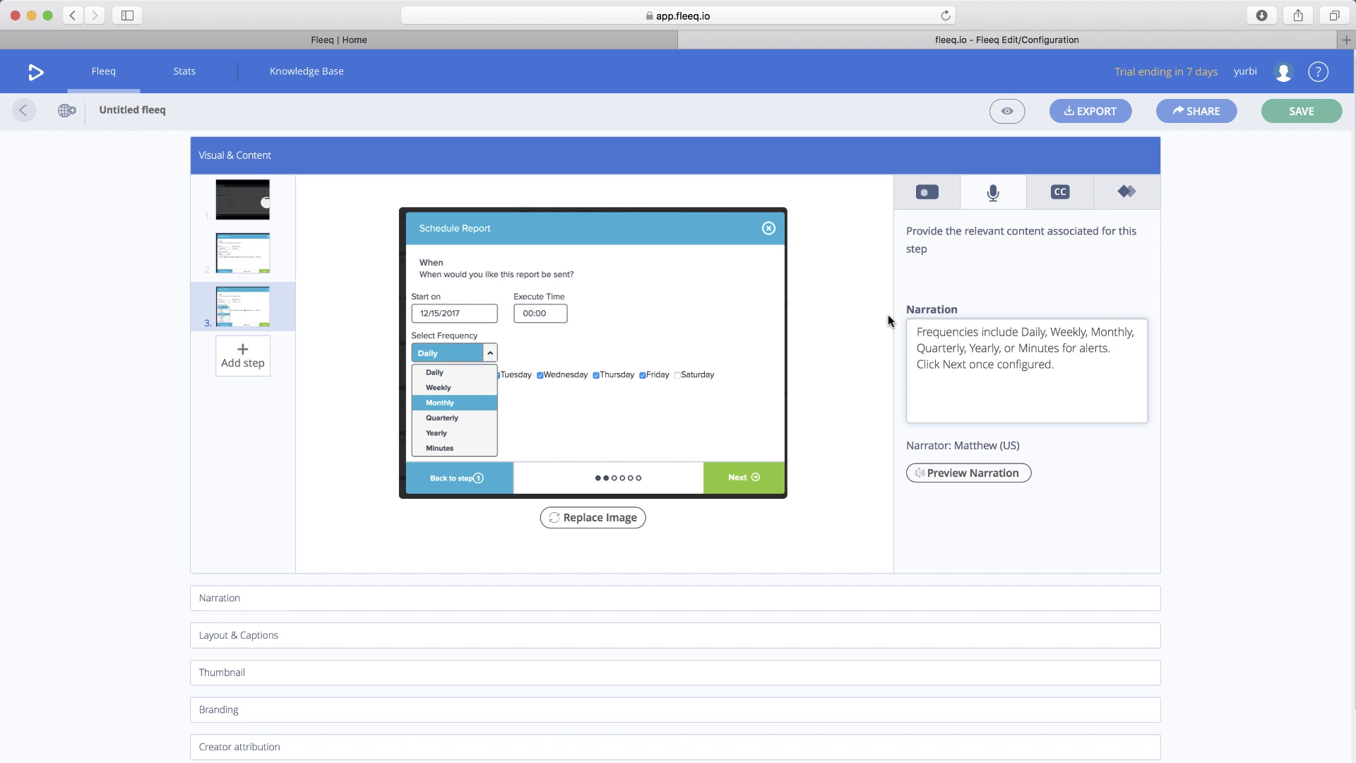
- Add a teal circle cursor indicator on step 3's frequency dropdown, then start another step
left_click(914, 202)
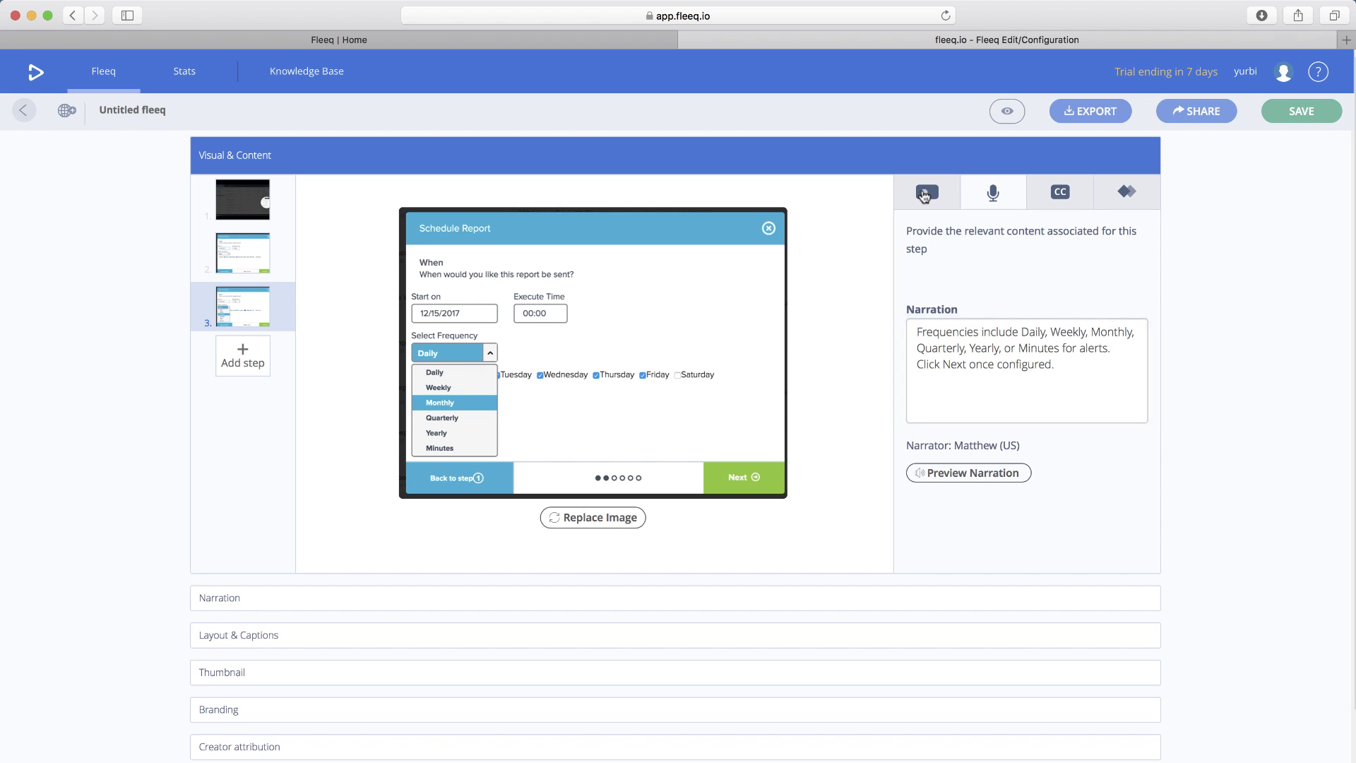
left_click(1017, 398)
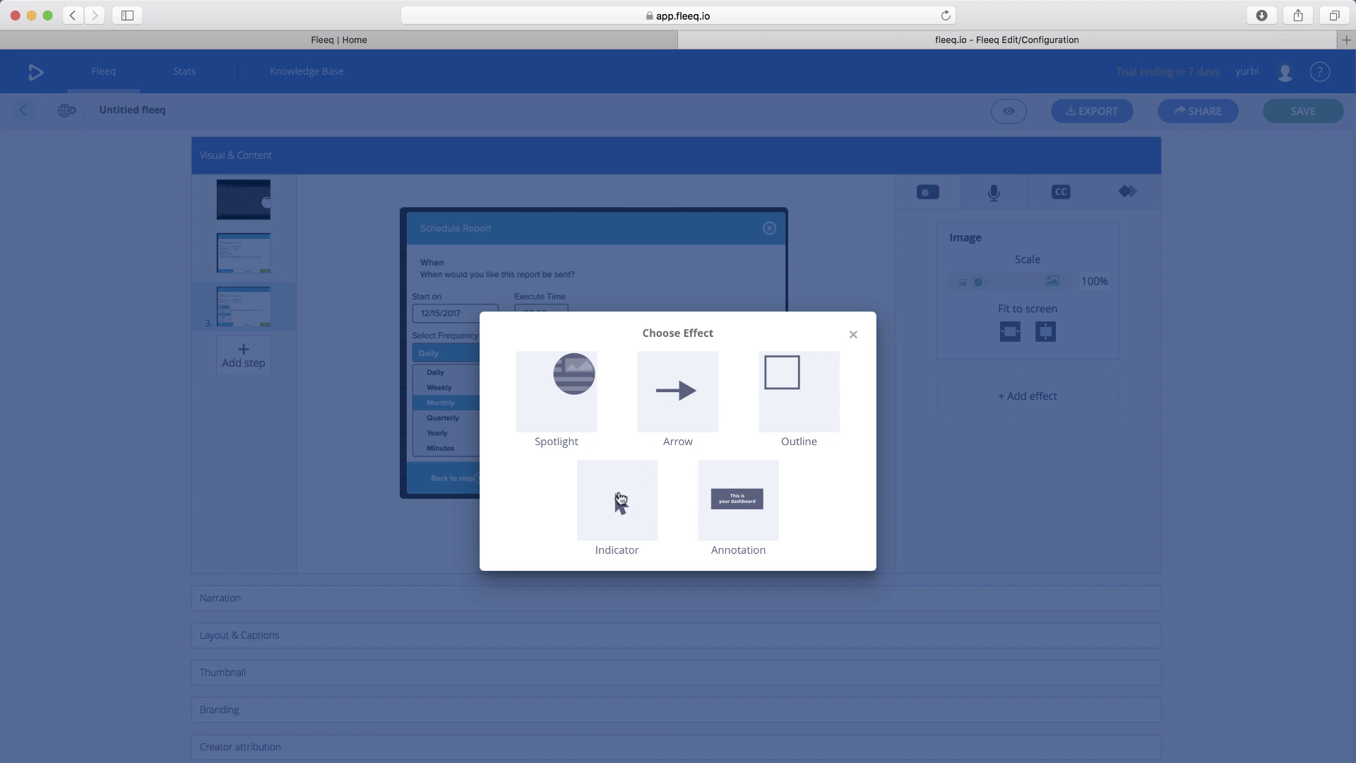
left_click(619, 503)
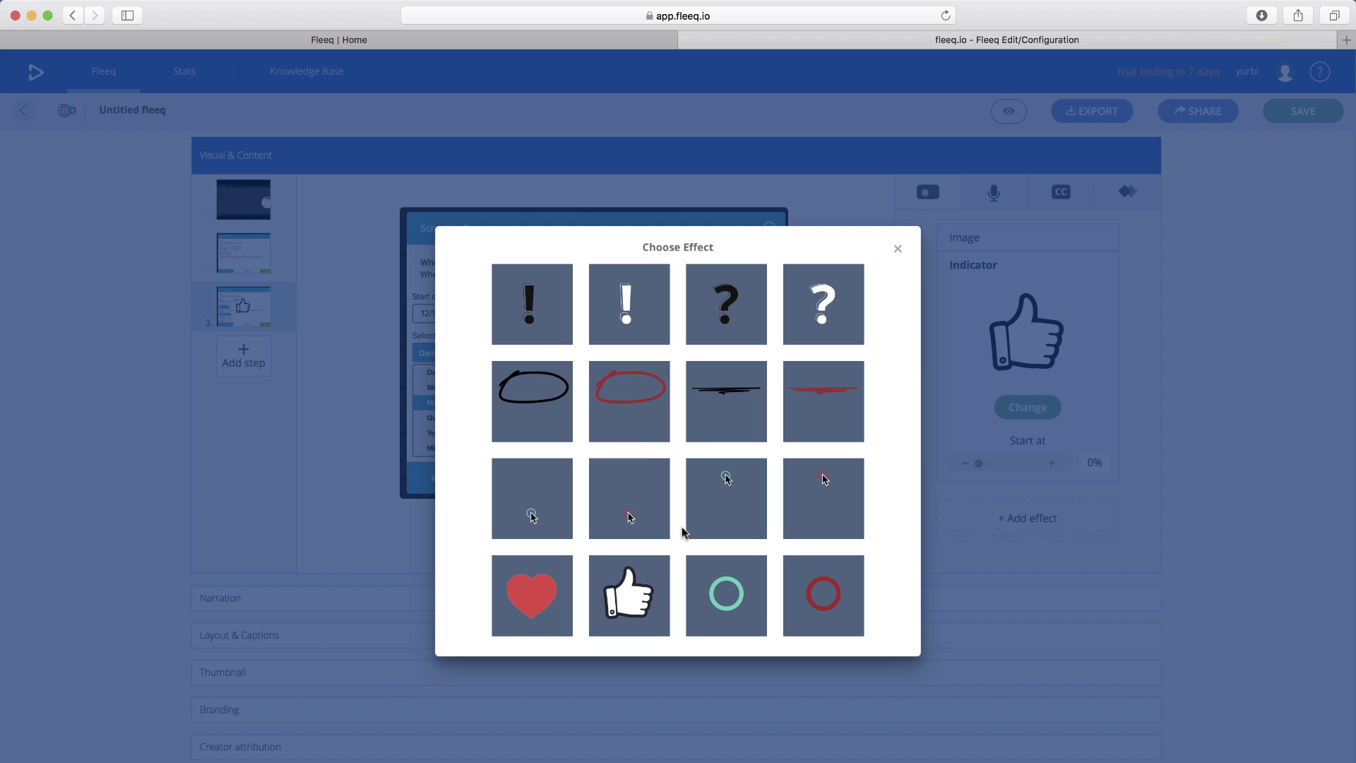
left_click(727, 492)
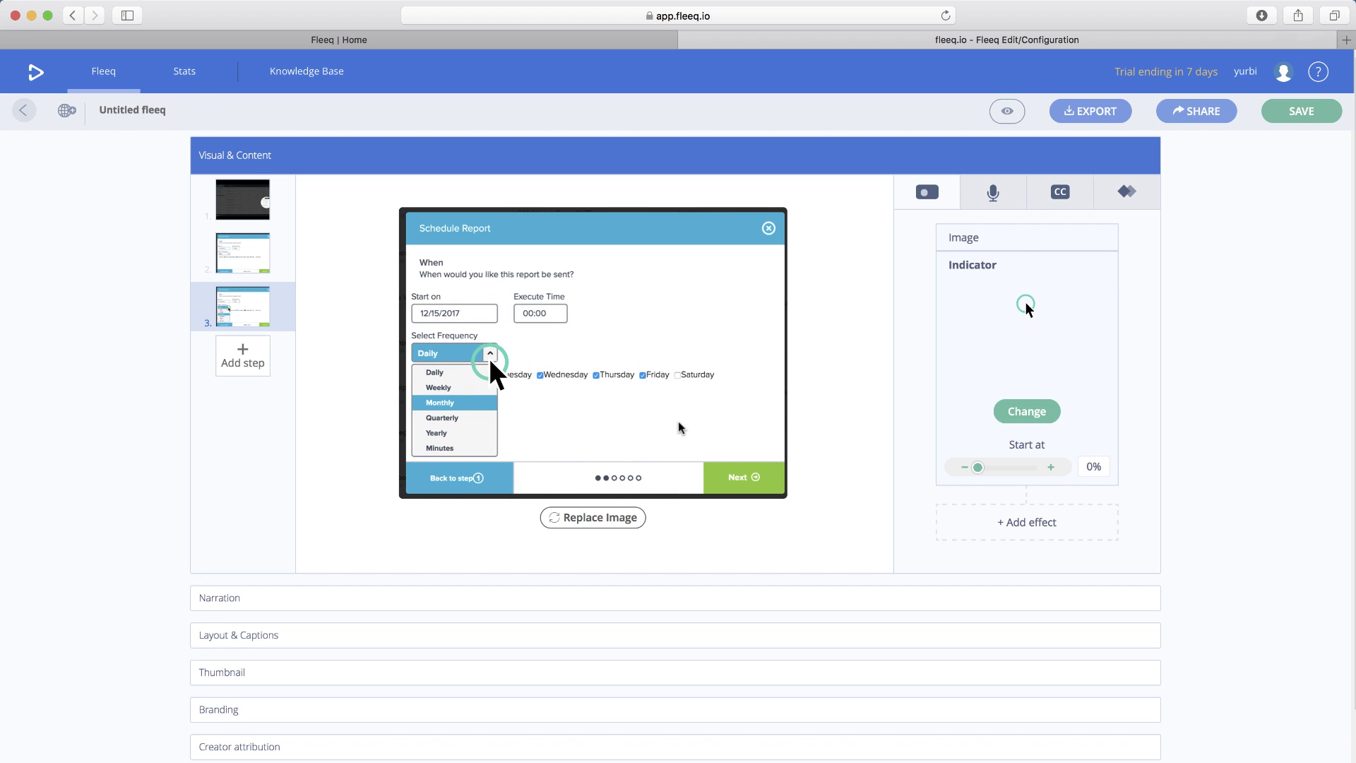
left_click(241, 361)
- Upload image4.png, the Recipients screen, as step 4
left_click(370, 324)
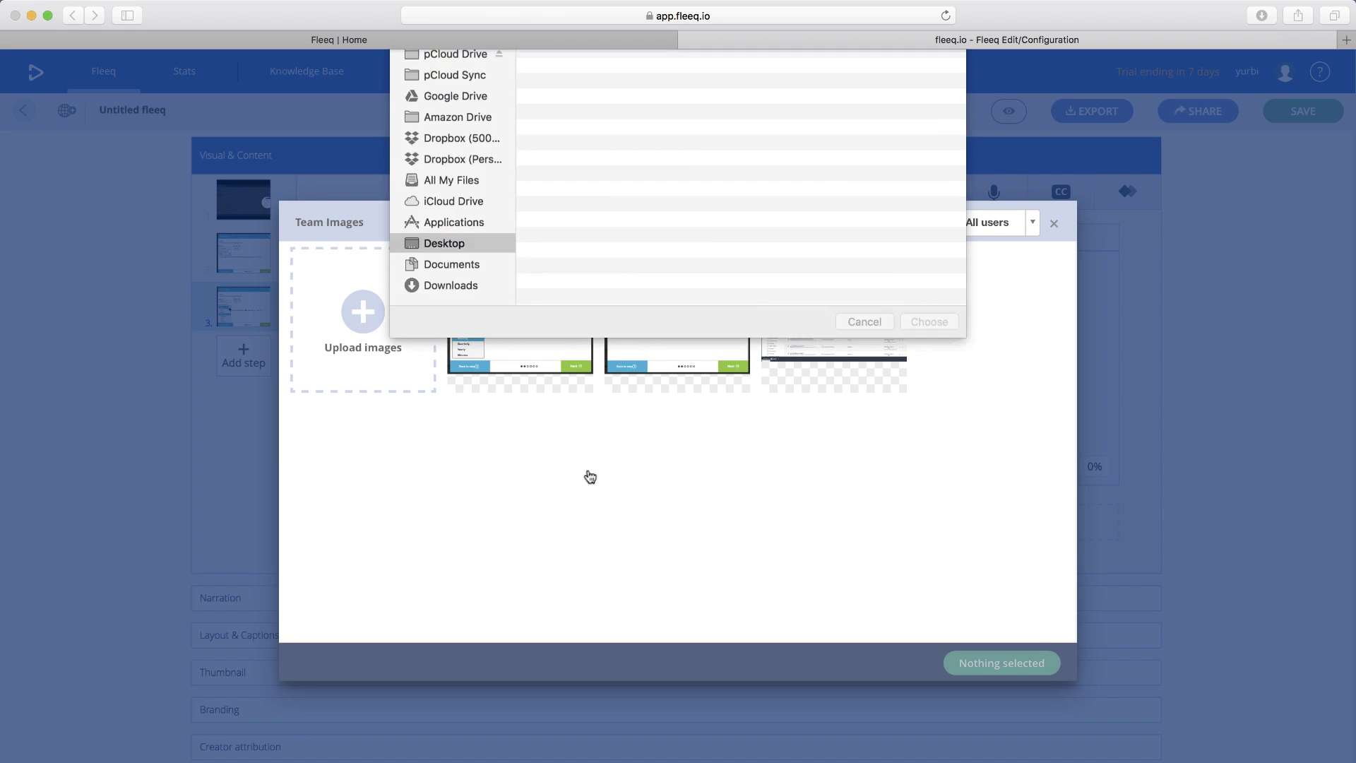
double_click(593, 201)
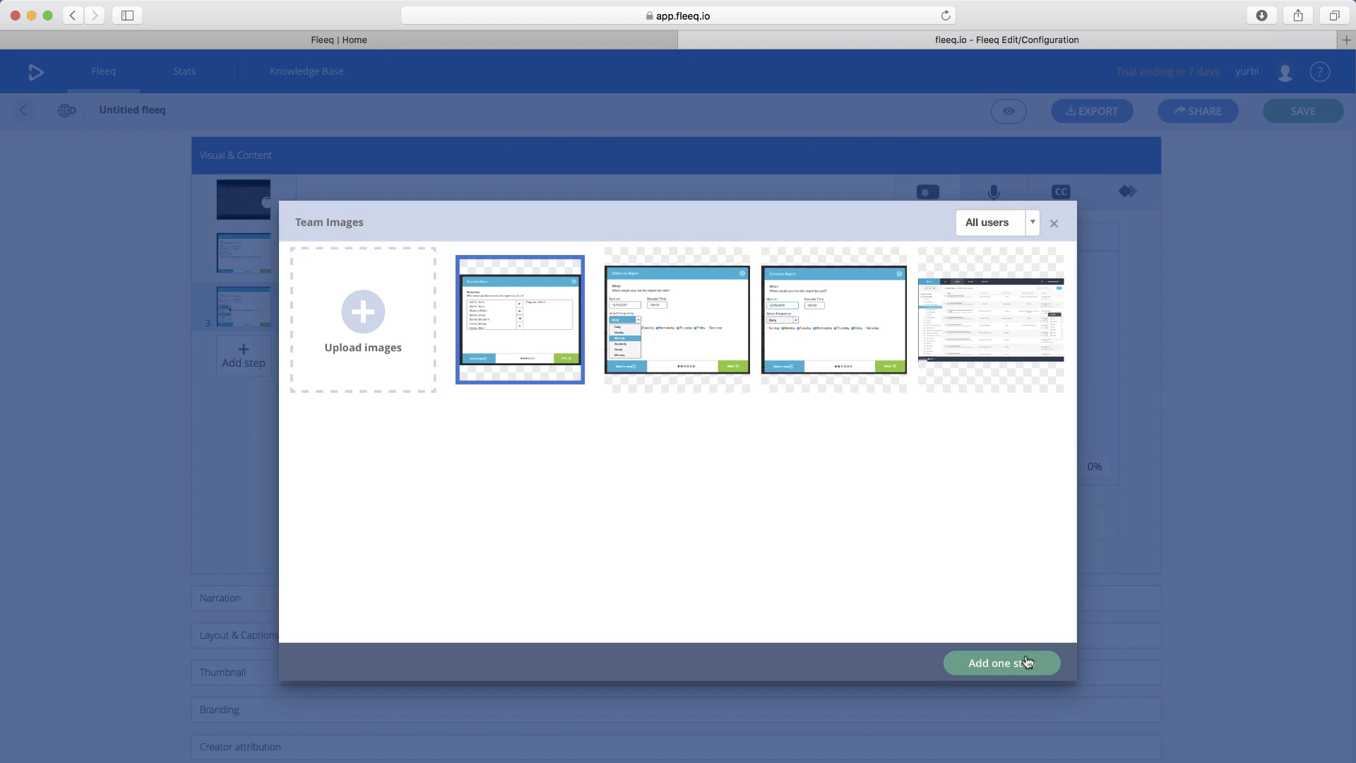
left_click(1027, 662)
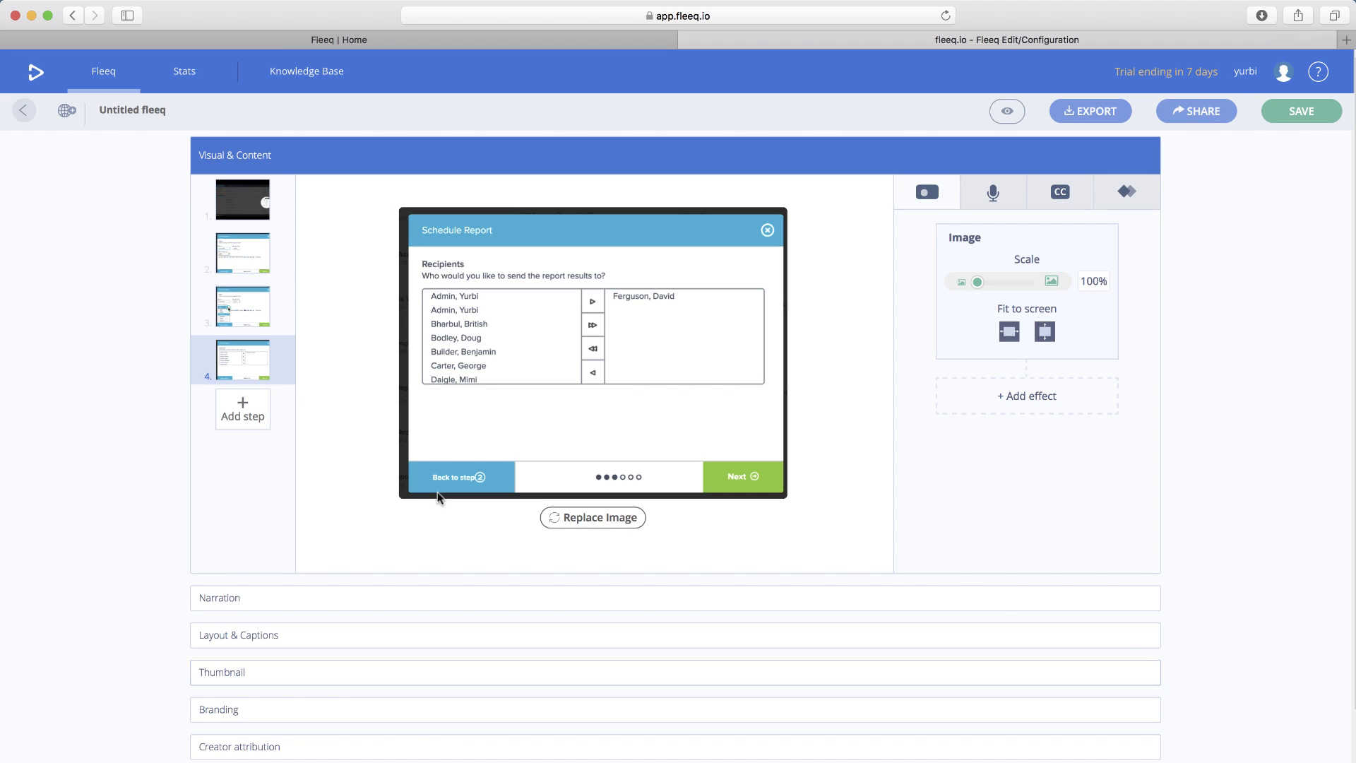
- Replace step 4's placeholder narration with the copied paragraph about defining report recipients
mouse_move(6, 455)
left_click(16, 556)
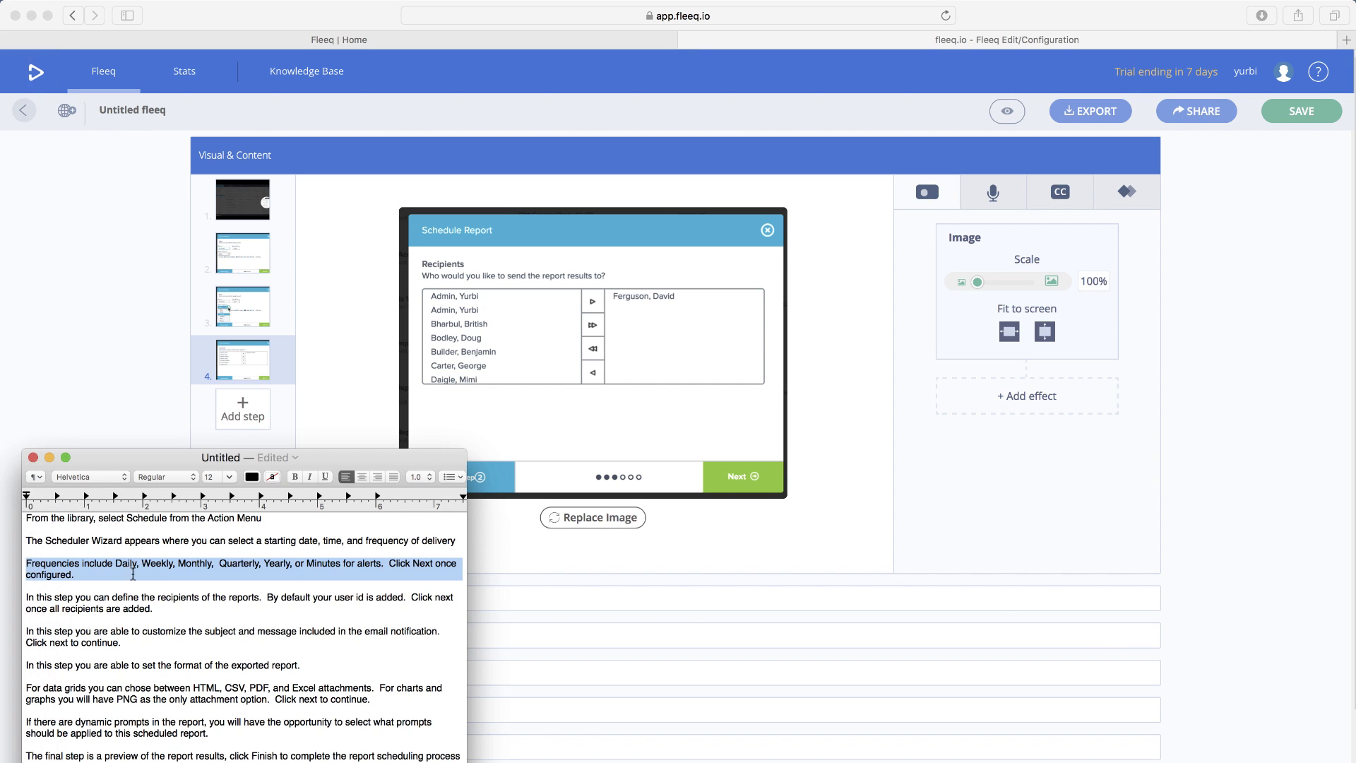
triple_click(113, 594)
key("super+c")
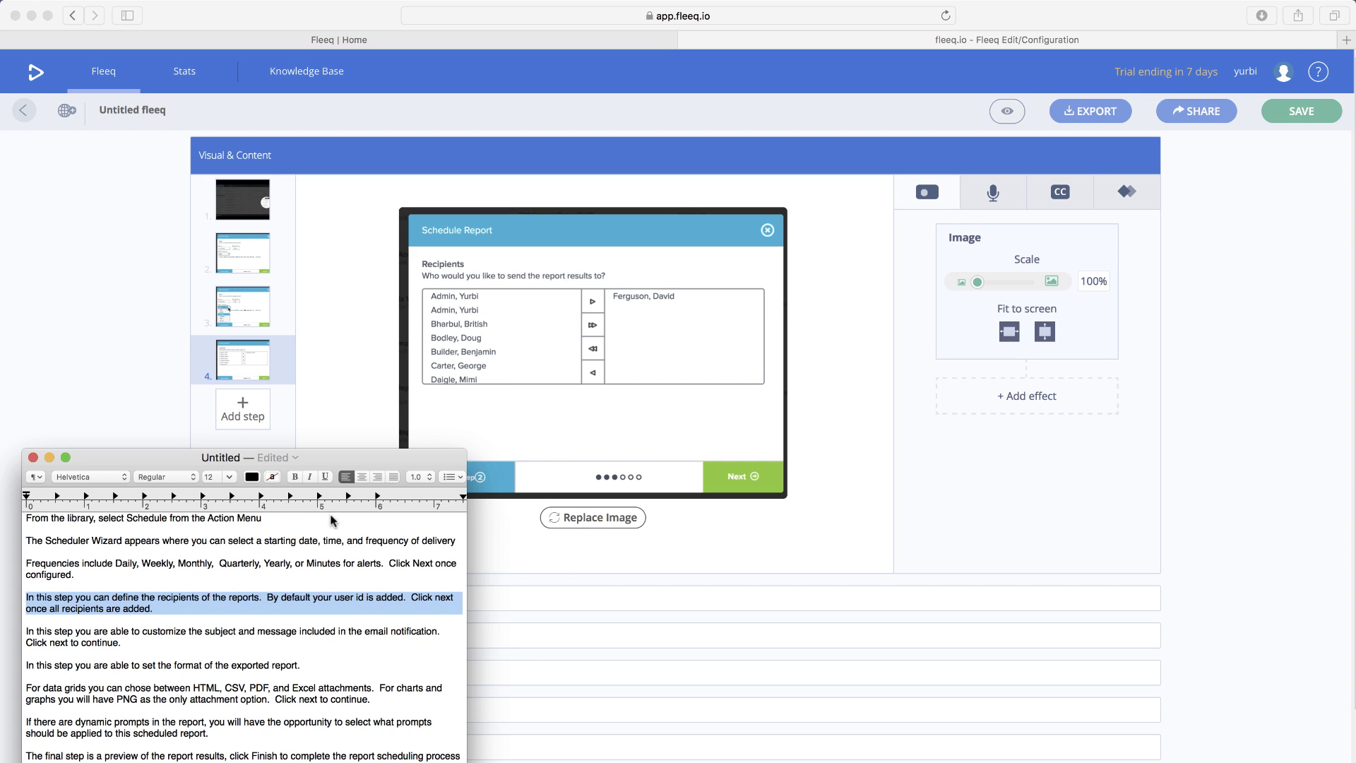
left_click(947, 455)
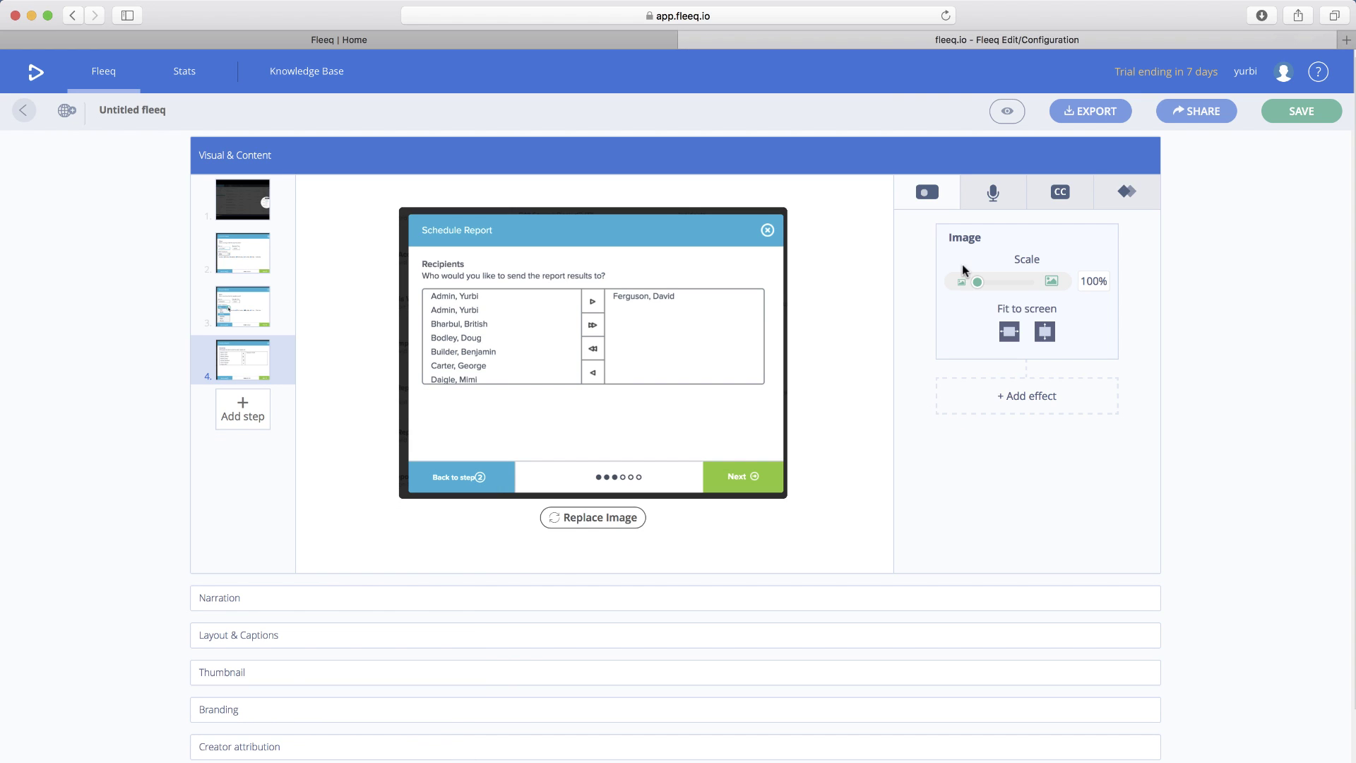
left_click(992, 193)
double_click(949, 345)
key("super+a")
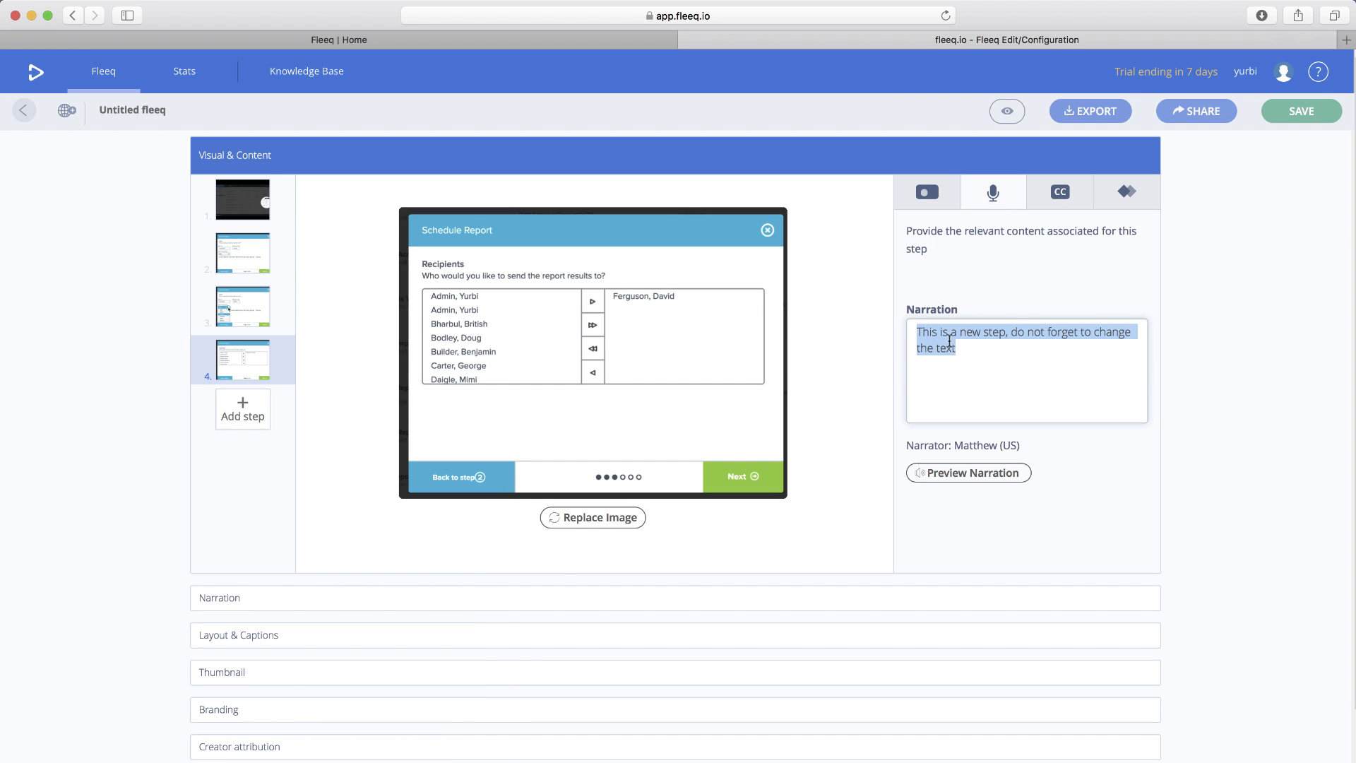
key("super+v")
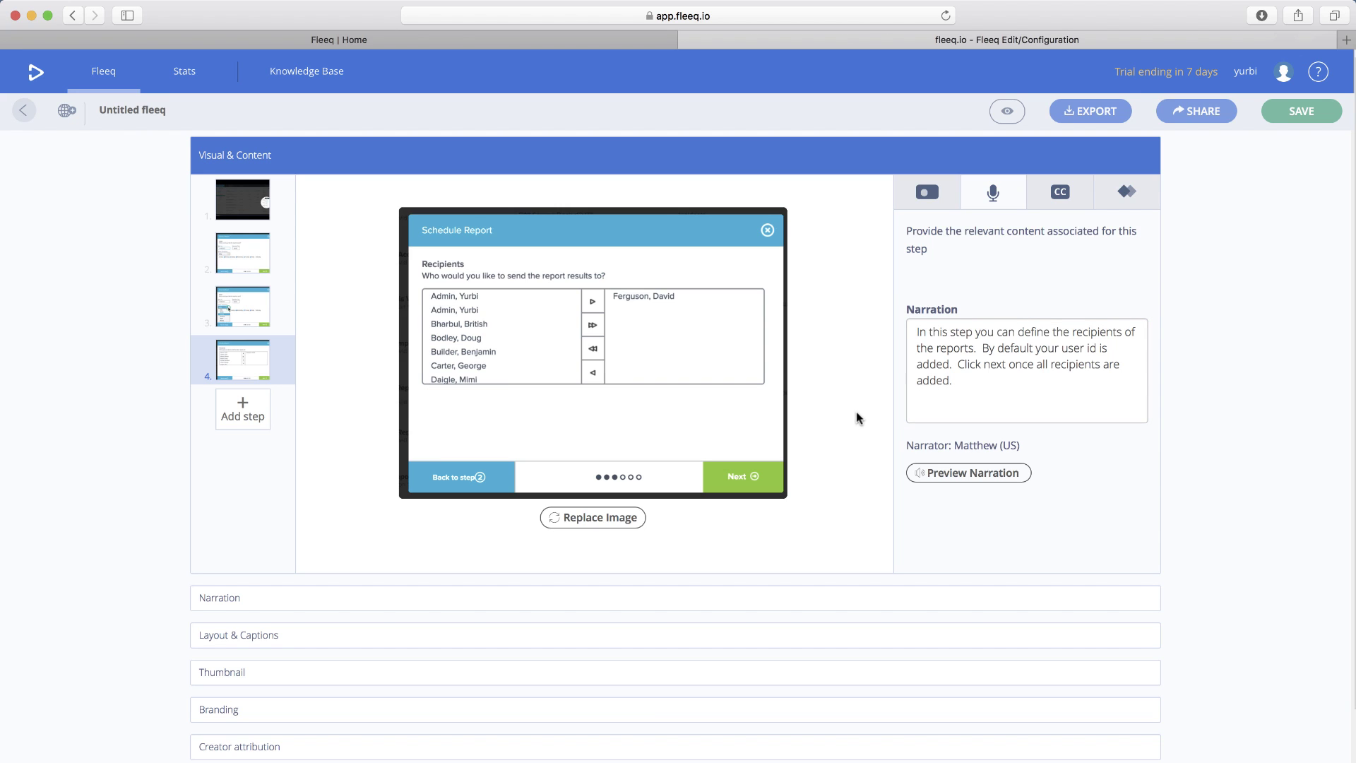
- Name the walkthrough 'scheduling a report' in place of 'Untitled fleeq' and save it
left_click(1302, 113)
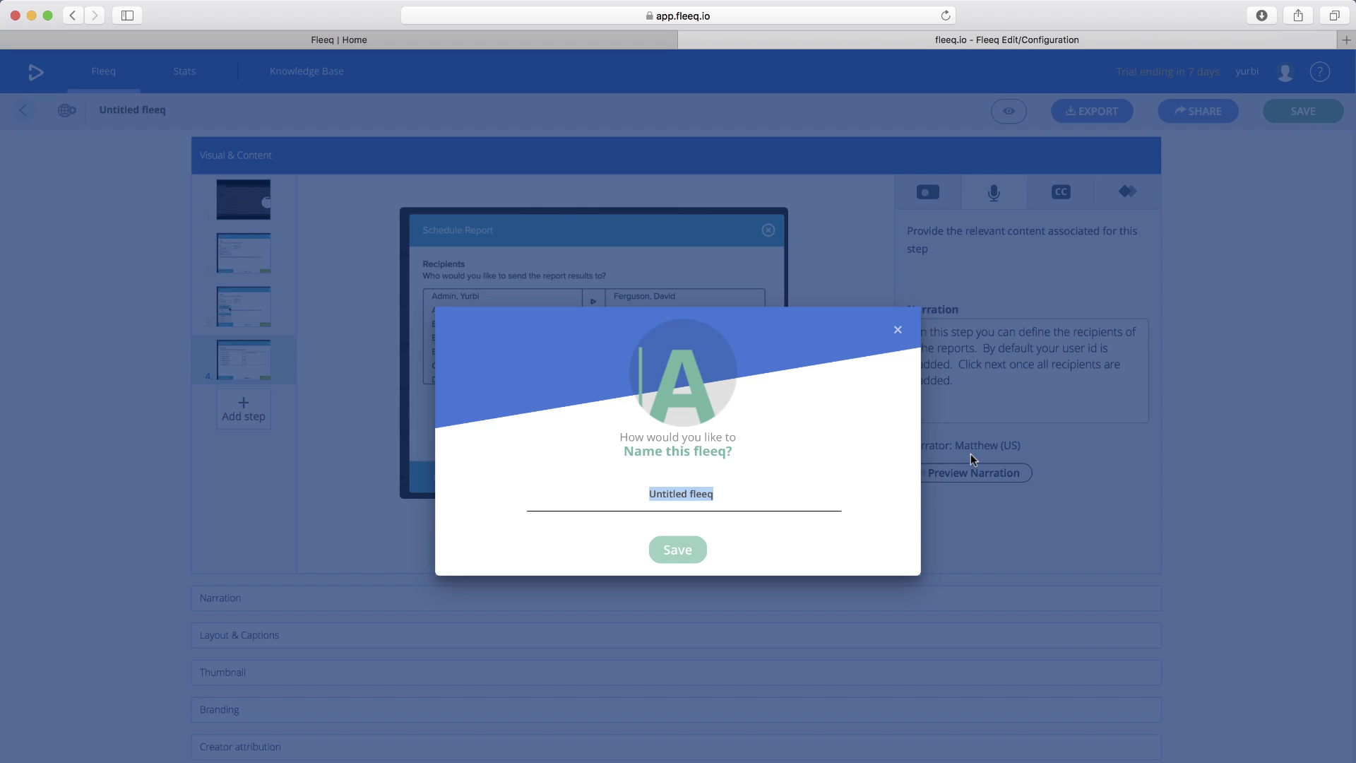
type("schedule")
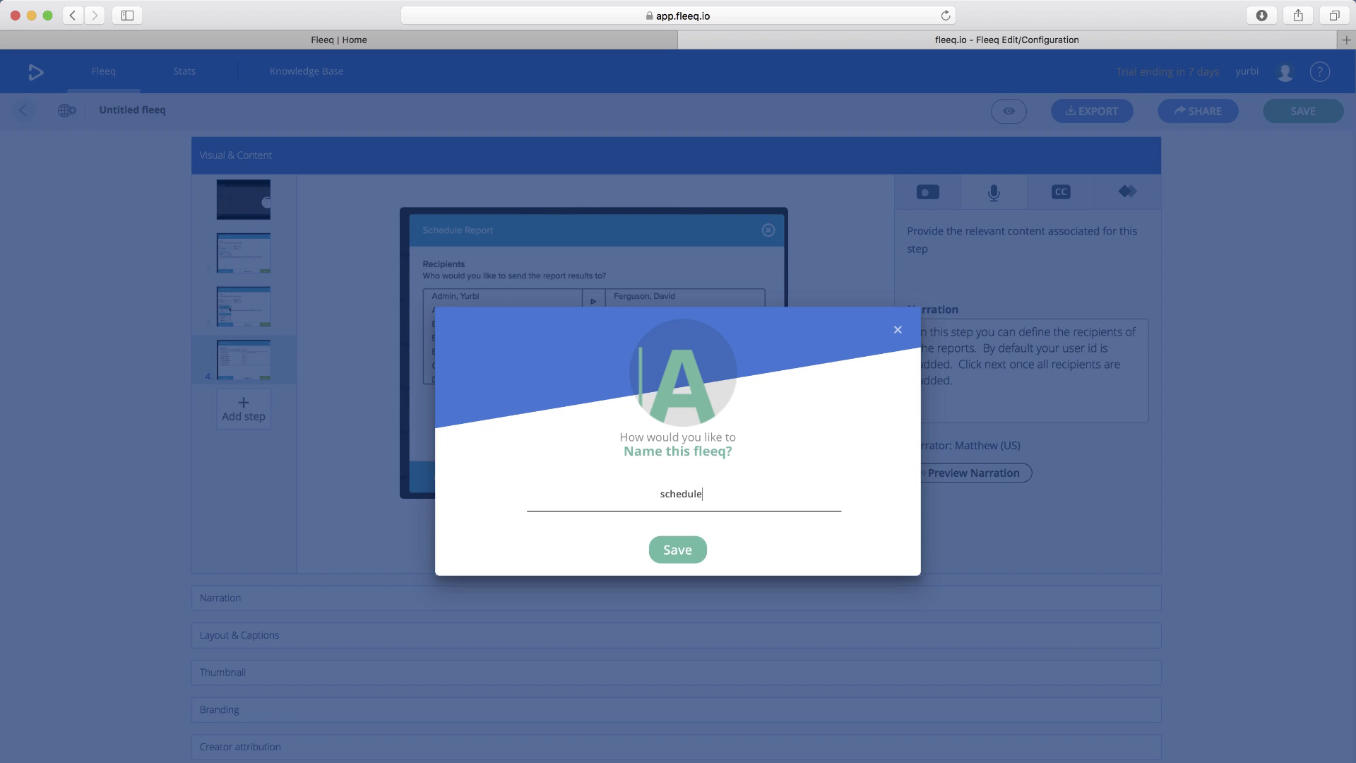
key("BackSpace")
type("ing a report")
left_click(679, 550)
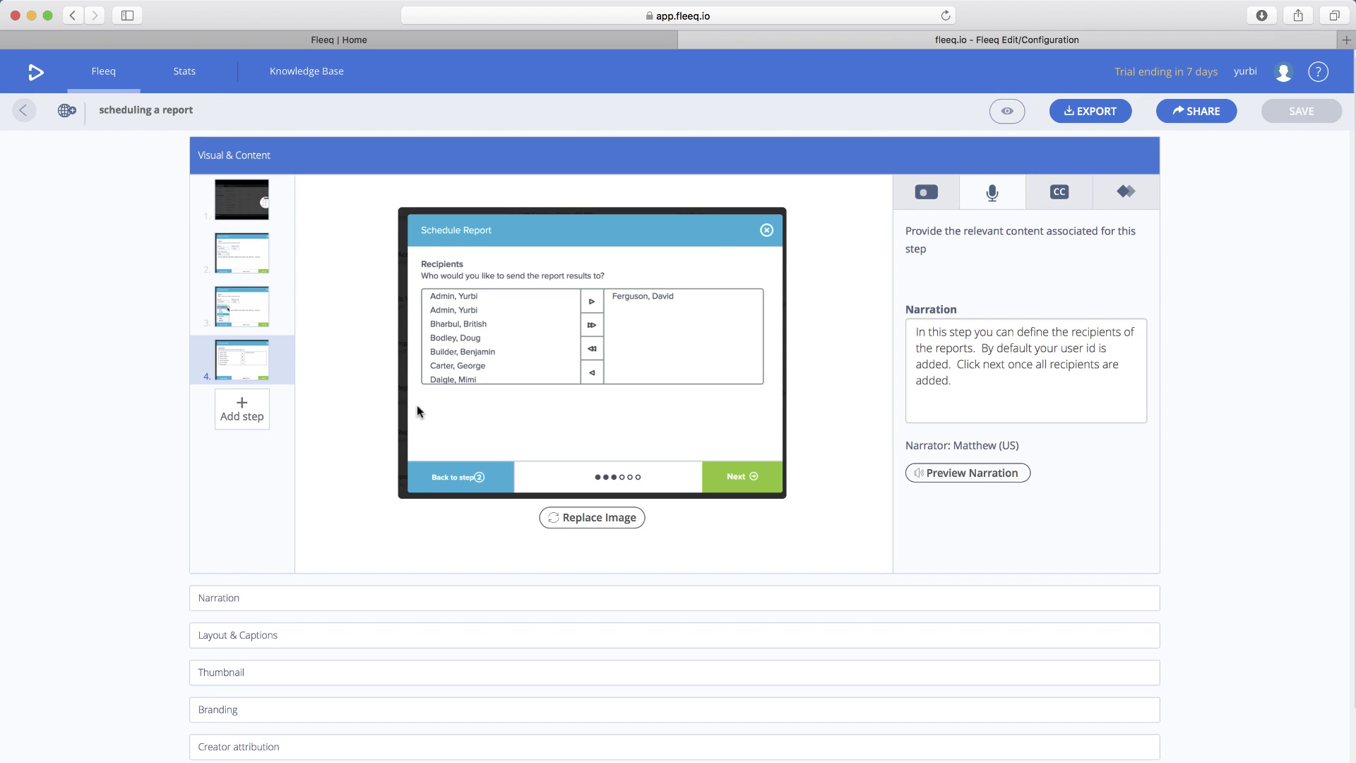
mouse_move(281, 247)
- Review the available narrator voices and keep English auto narration voiced by Matthew (US)
scroll(965, 401, "down", 3)
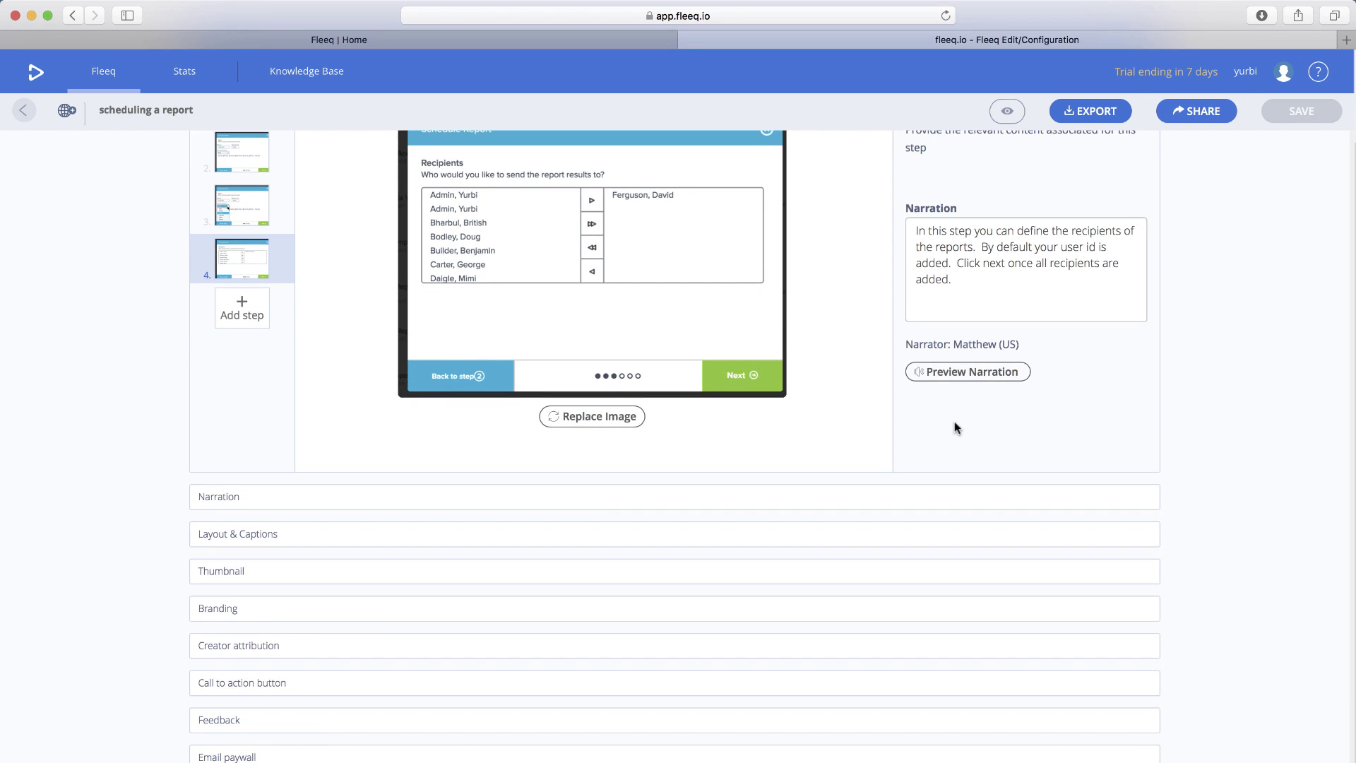
scroll(955, 421, "up", 1)
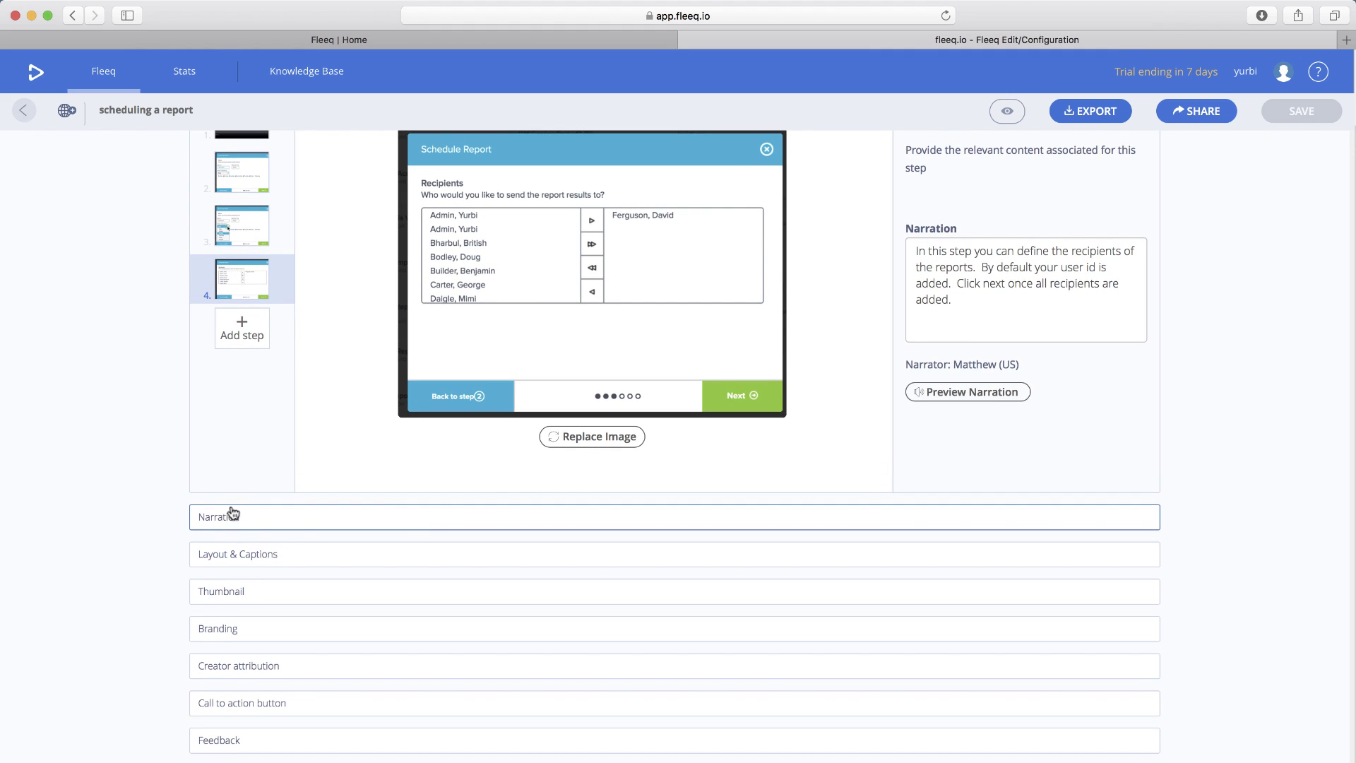
scroll(407, 448, "up", 1)
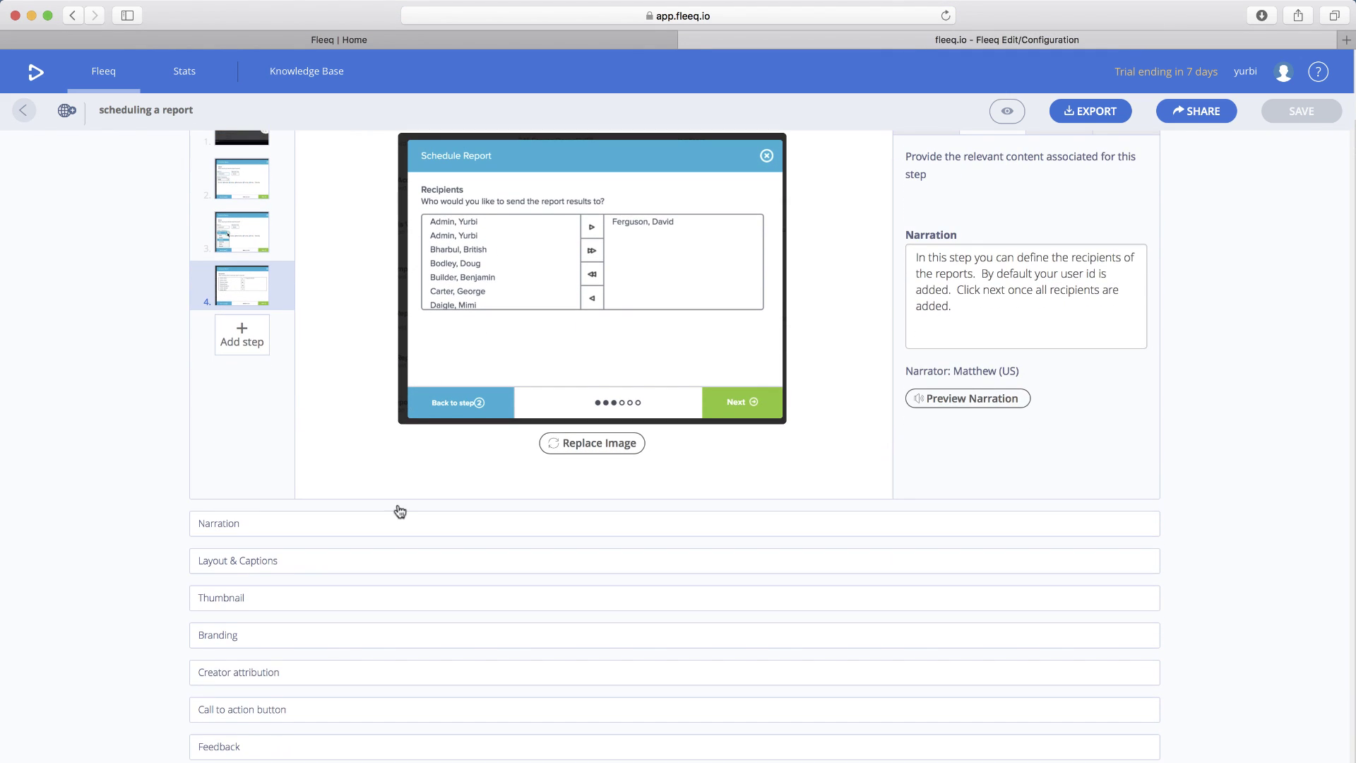
left_click(402, 522)
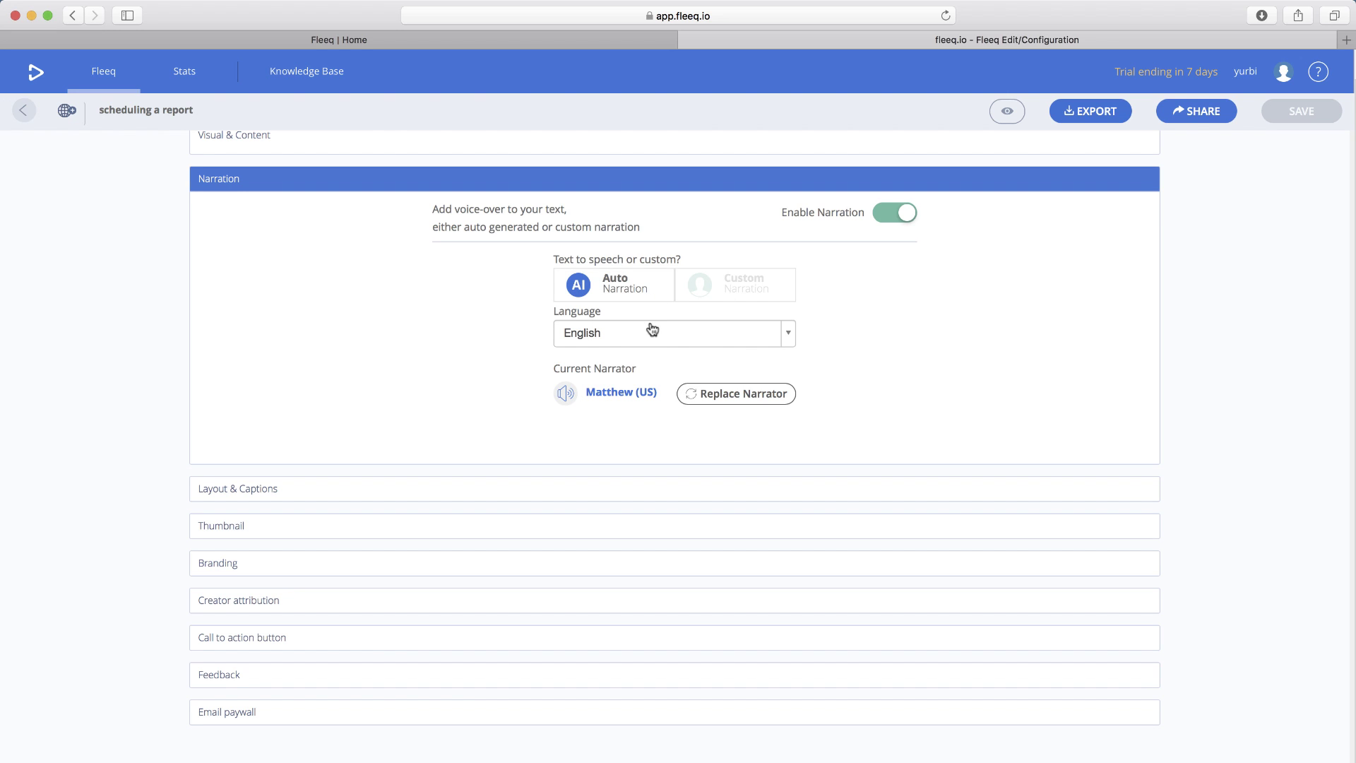
left_click(745, 400)
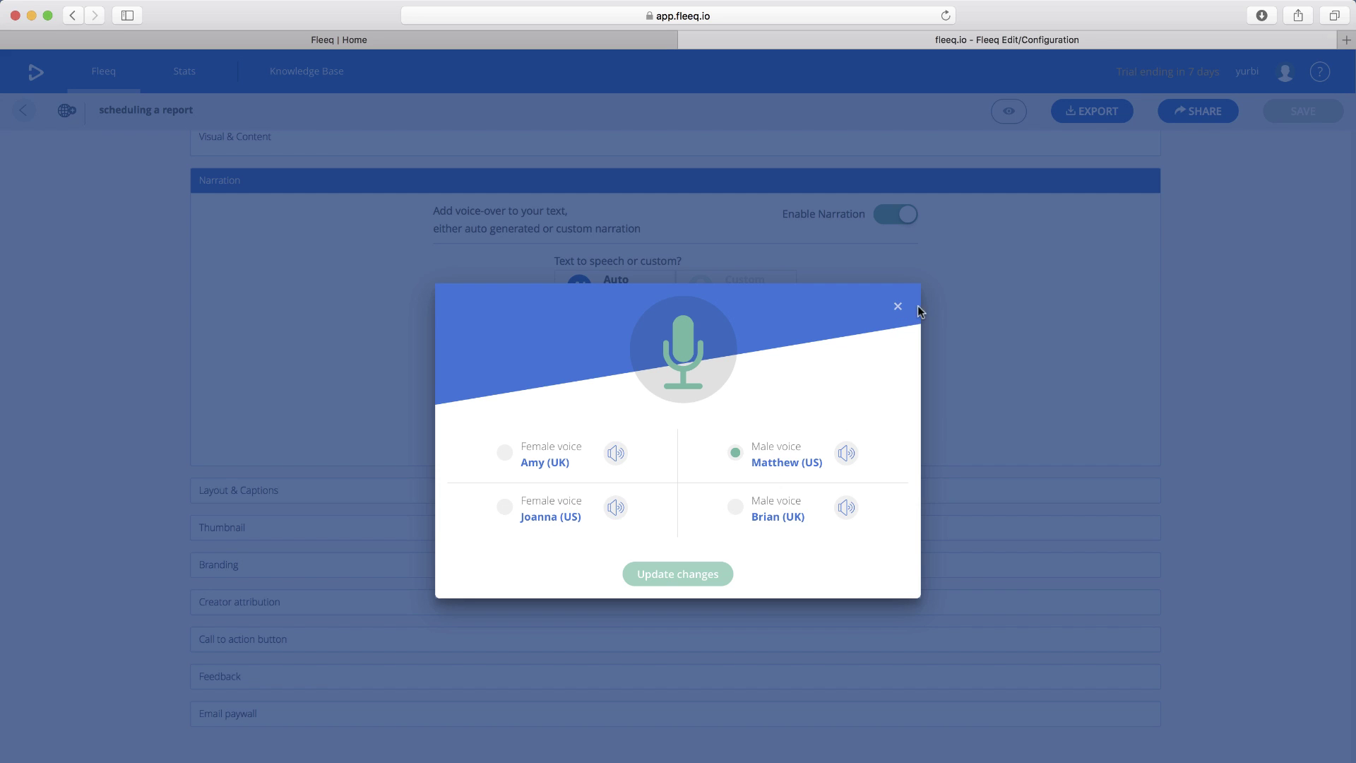
left_click(898, 309)
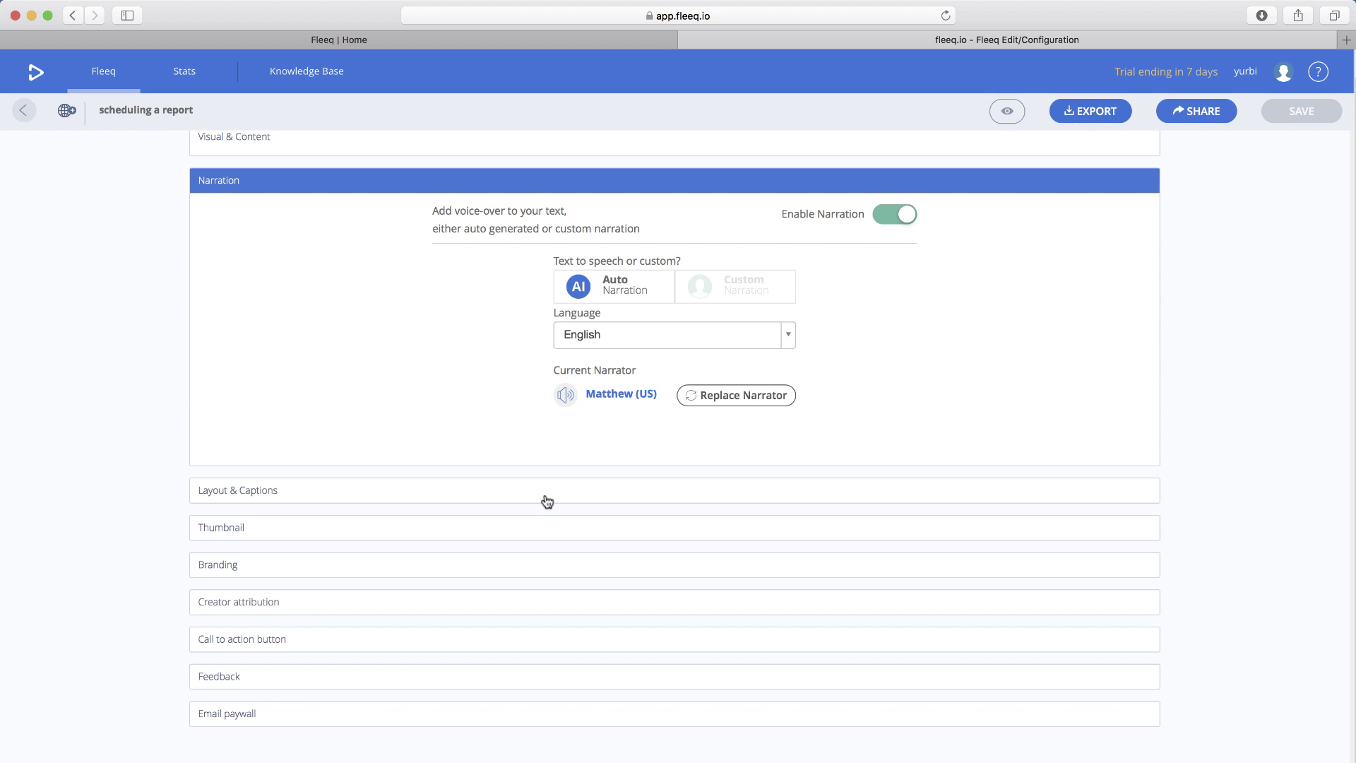
- Expand the Layout & Captions, Thumbnail, Branding and Creator attribution sections in turn
left_click(229, 491)
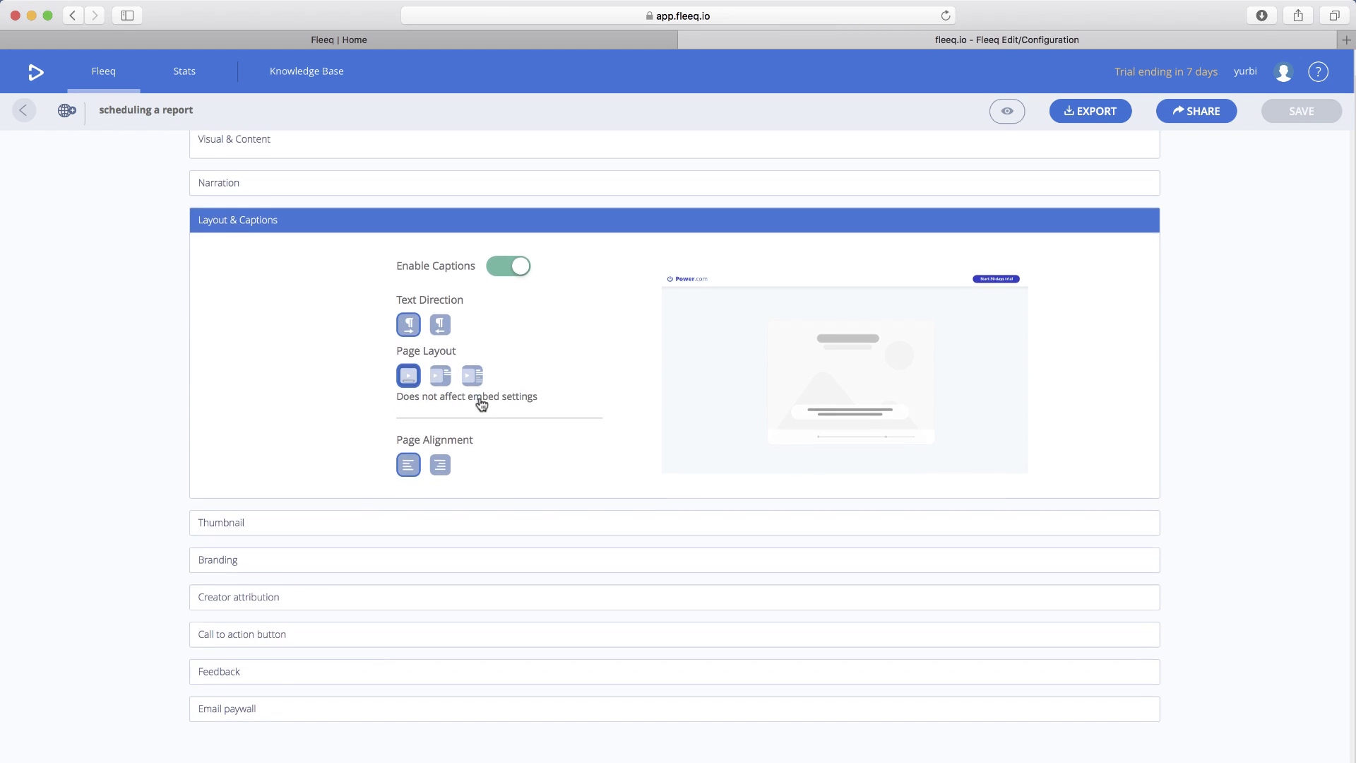
left_click(277, 526)
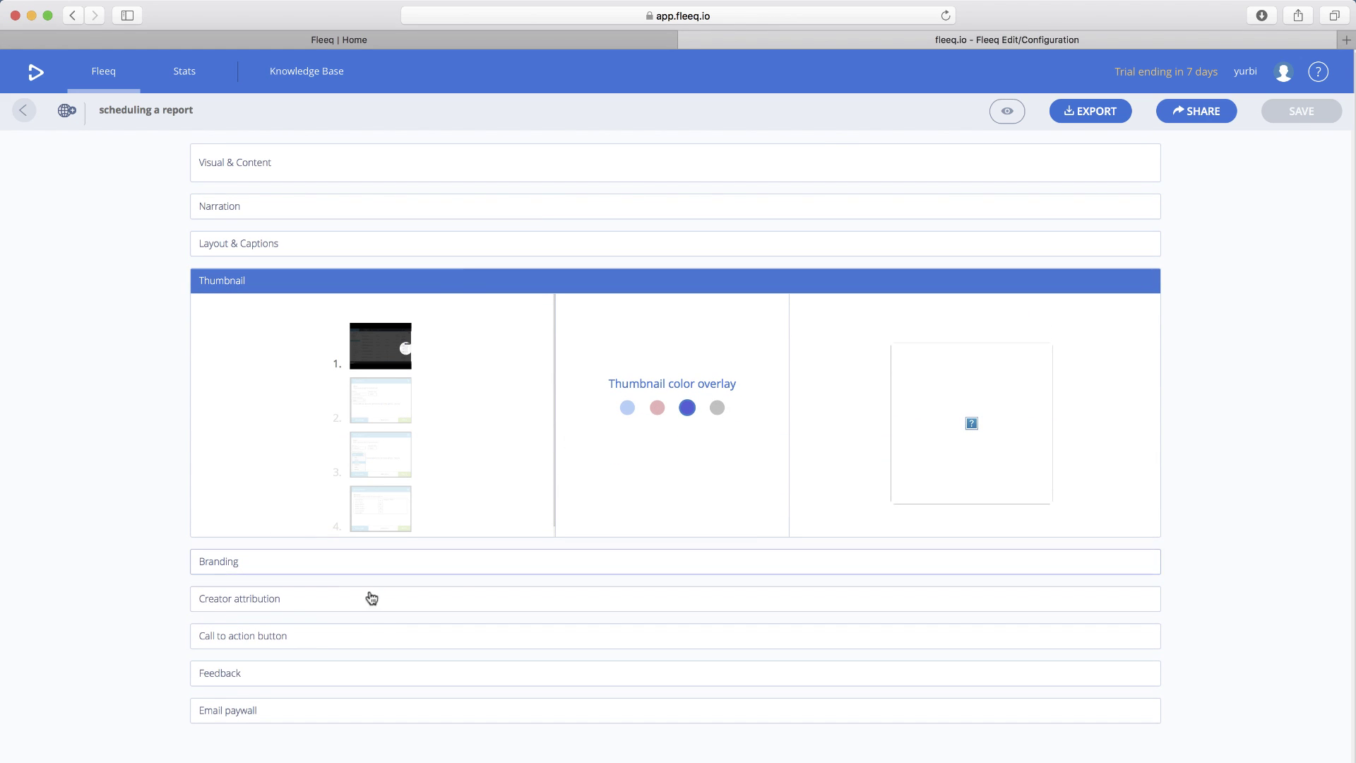
left_click(325, 565)
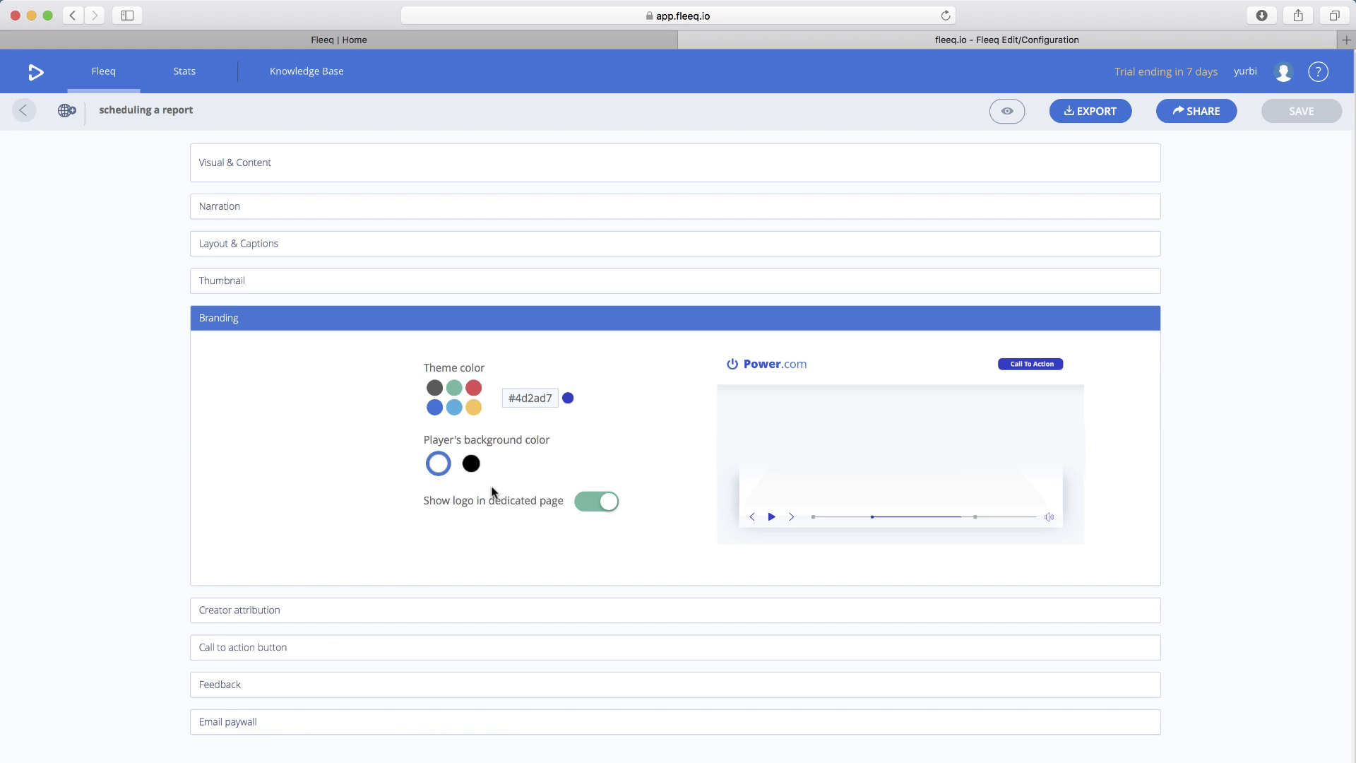
left_click(439, 617)
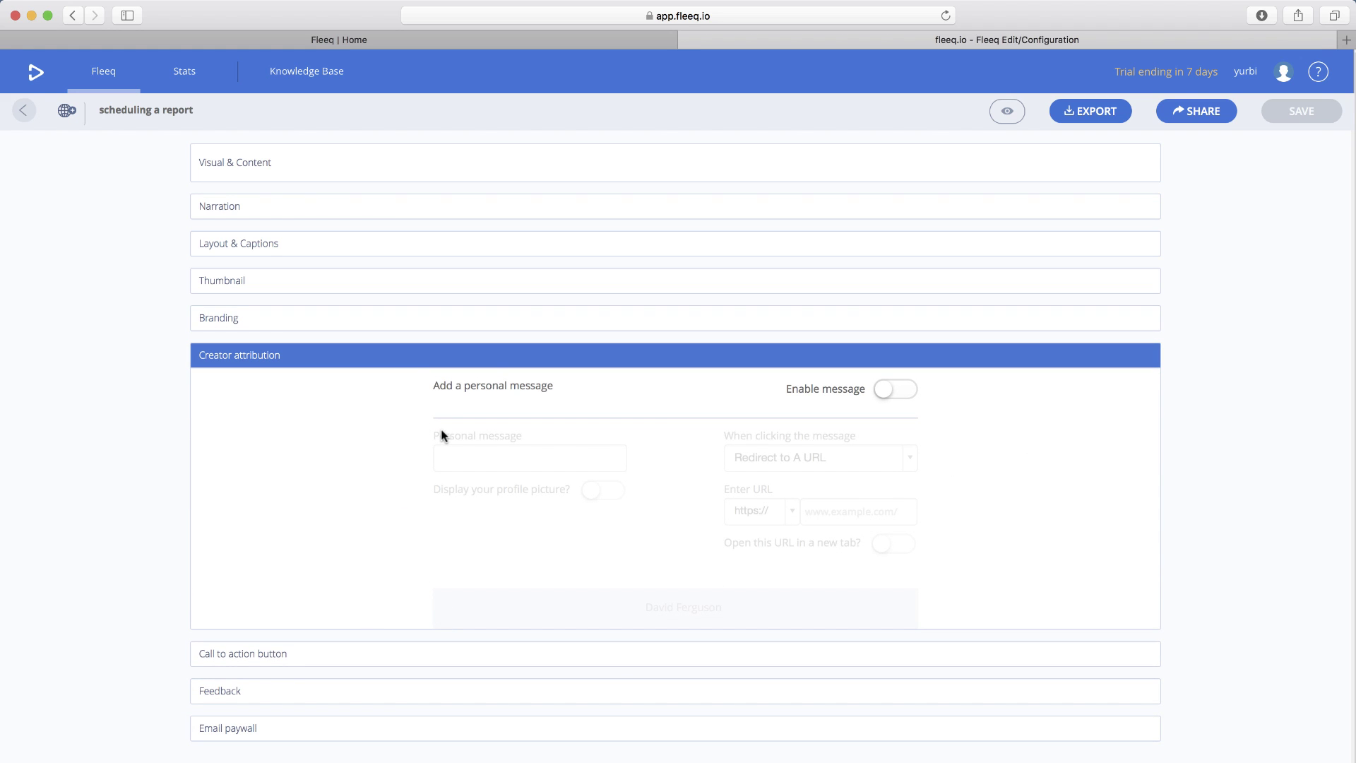
left_click(353, 656)
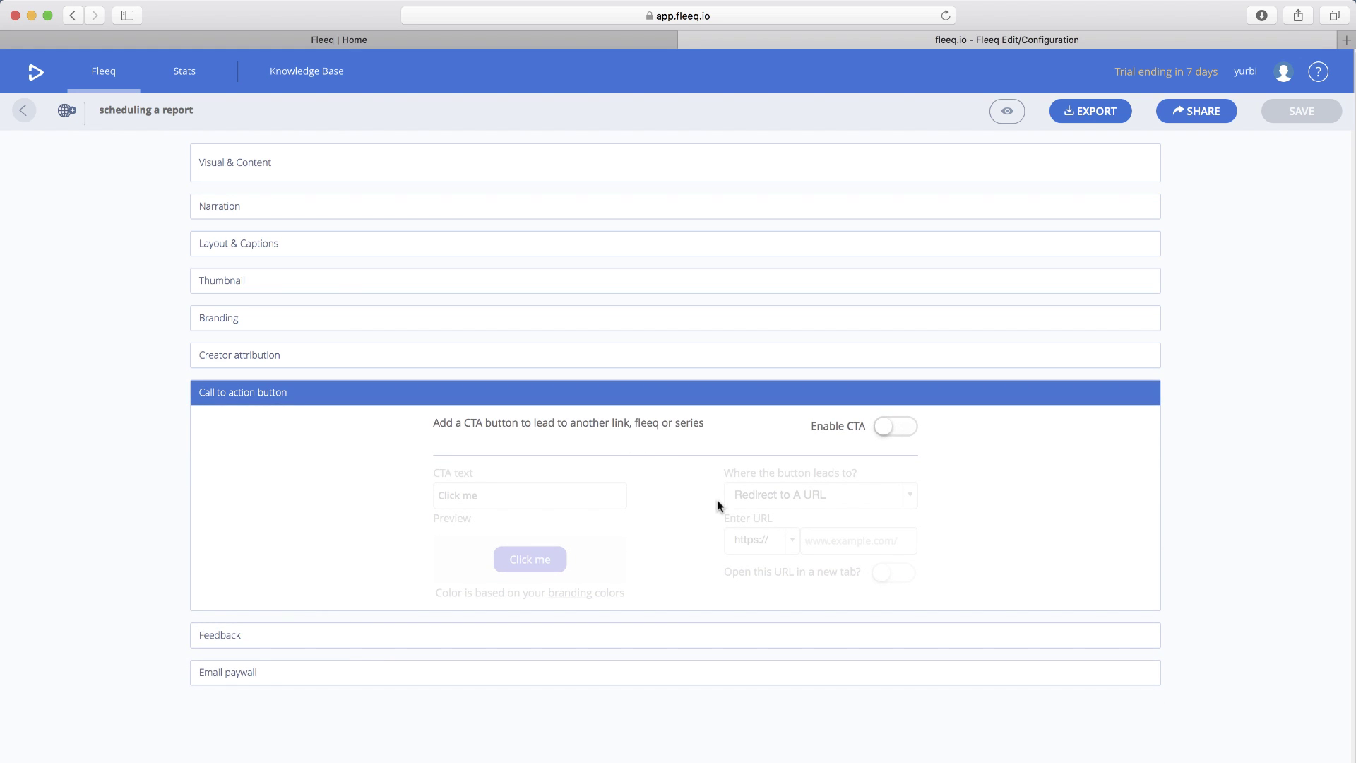
left_click(897, 428)
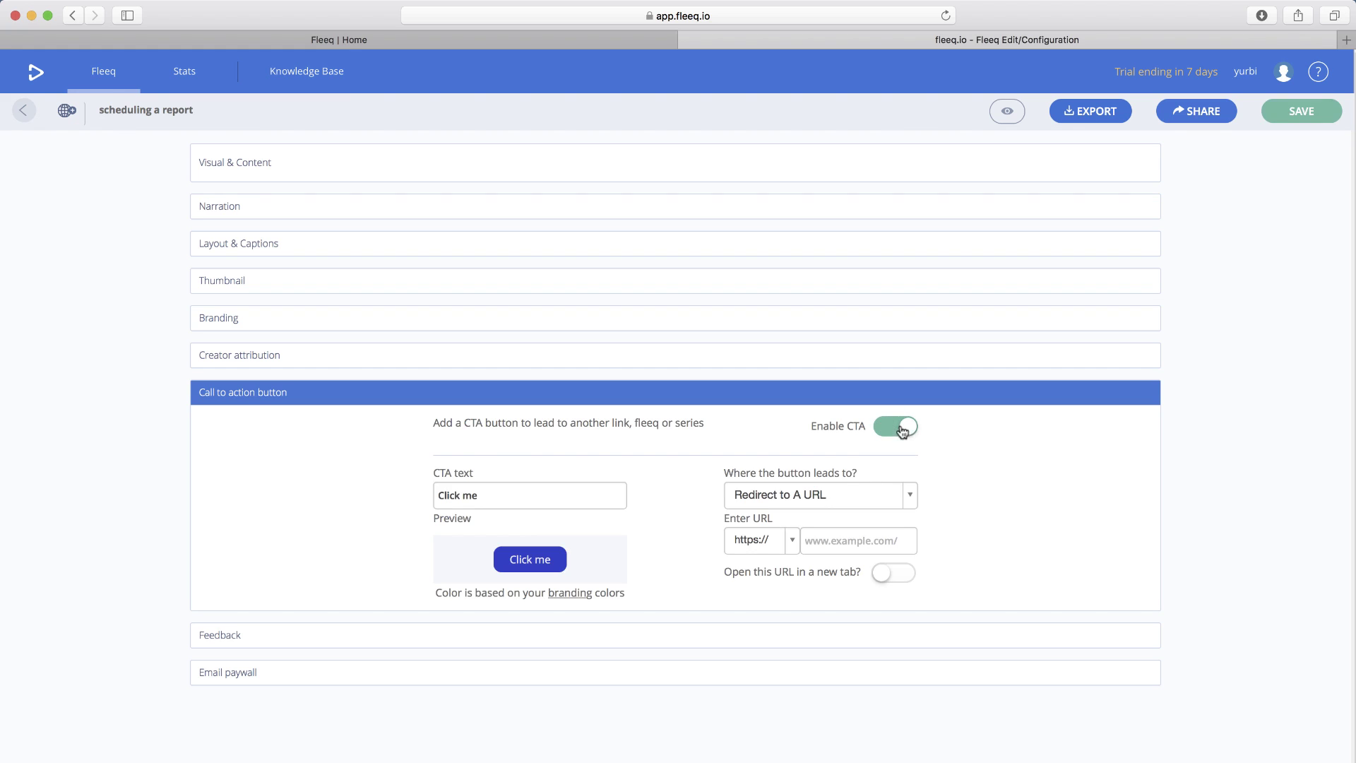
left_click_drag(542, 499, 420, 496)
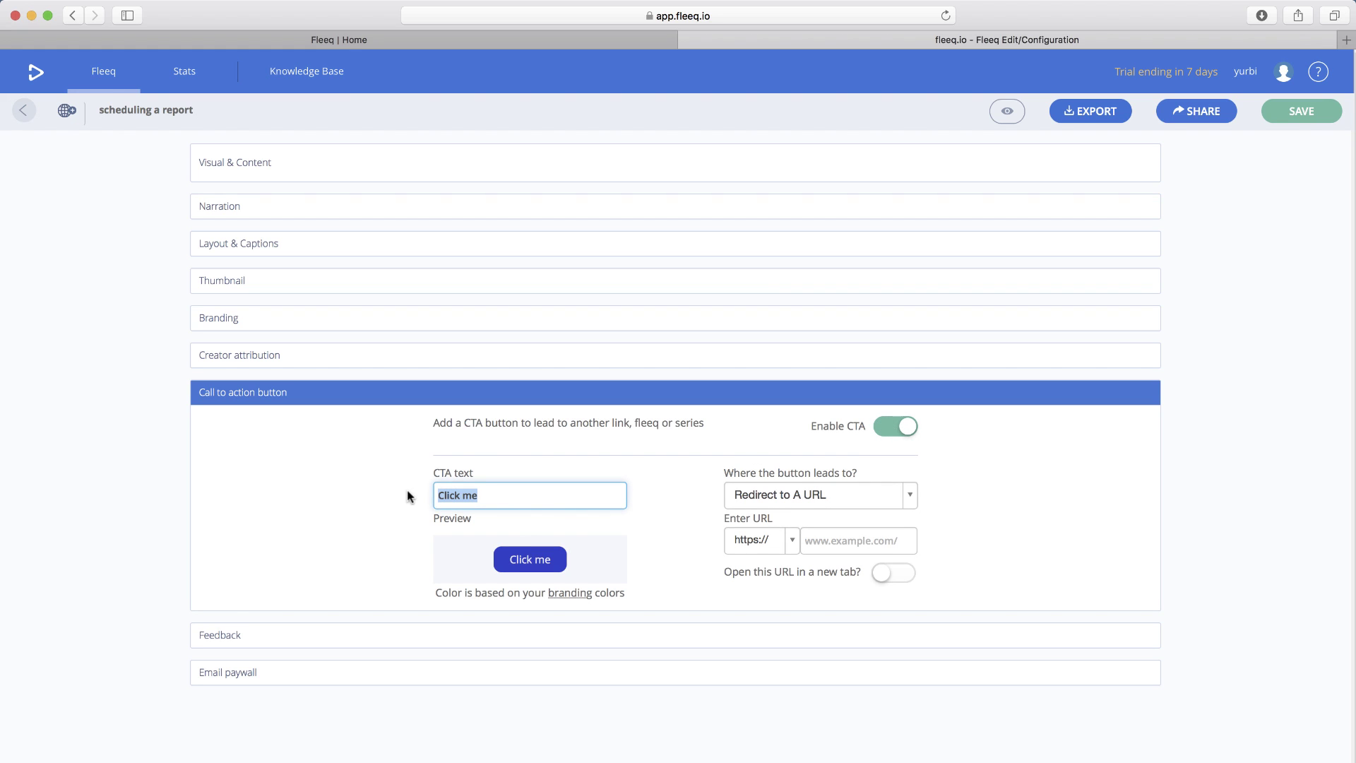
type("Request a De")
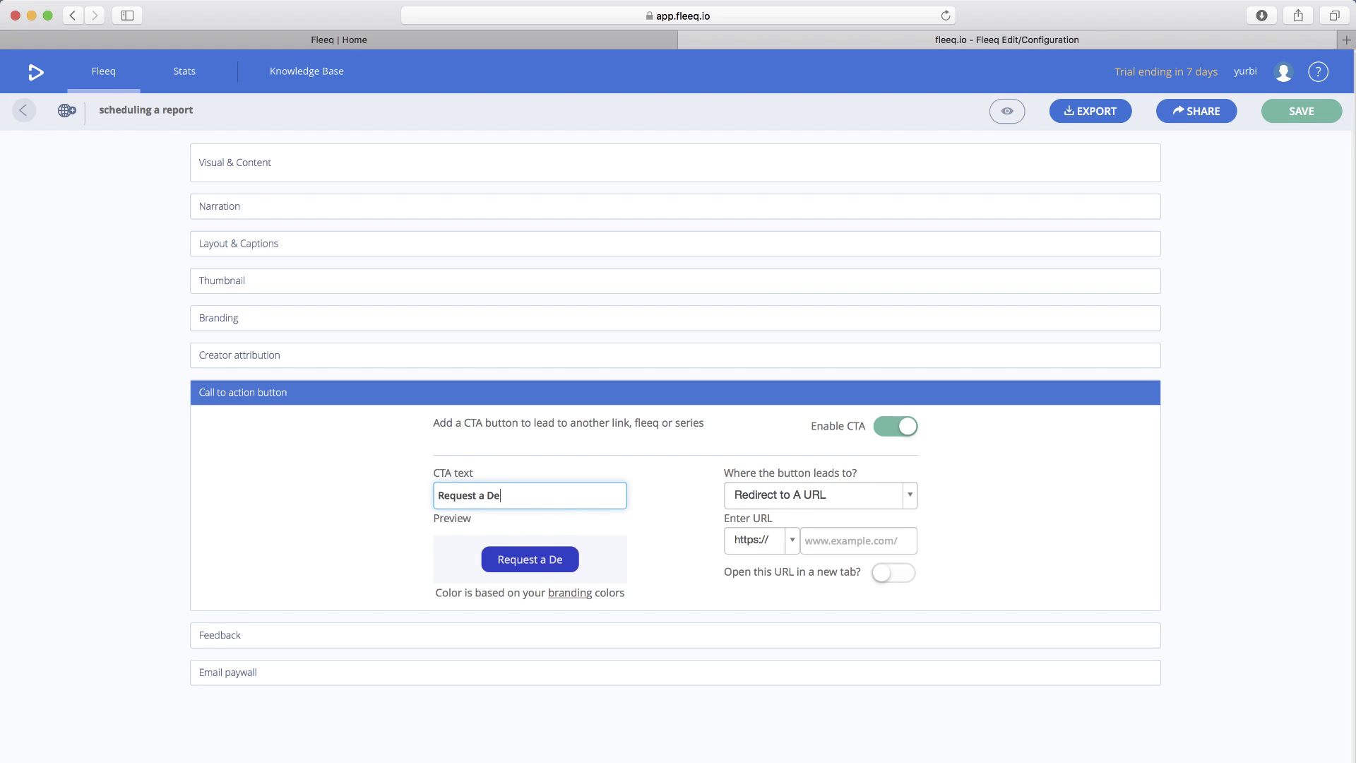
type("mo")
left_click(828, 551)
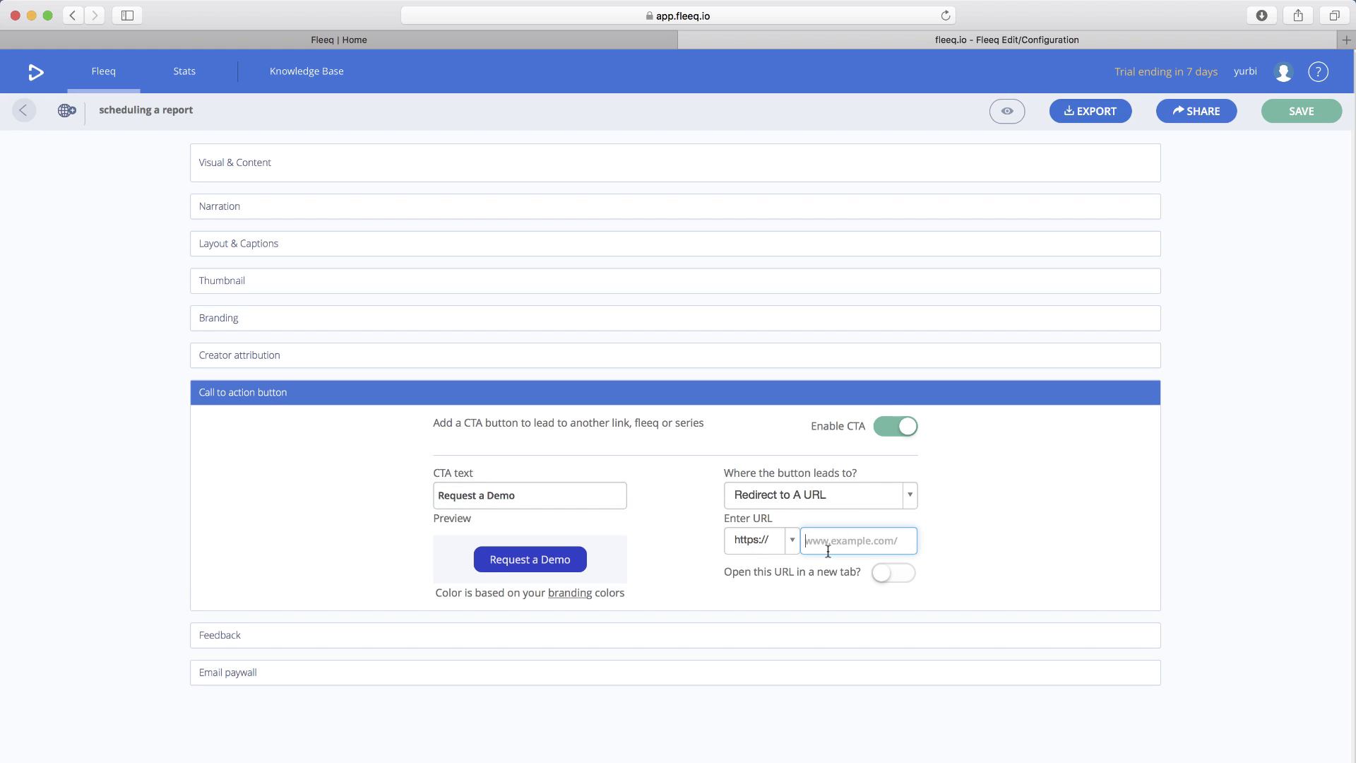
type("www.yurbi.com/demo")
- Open the CTA link in a new tab and leave feedback enabled with 'Was this helpful?'
left_click(901, 582)
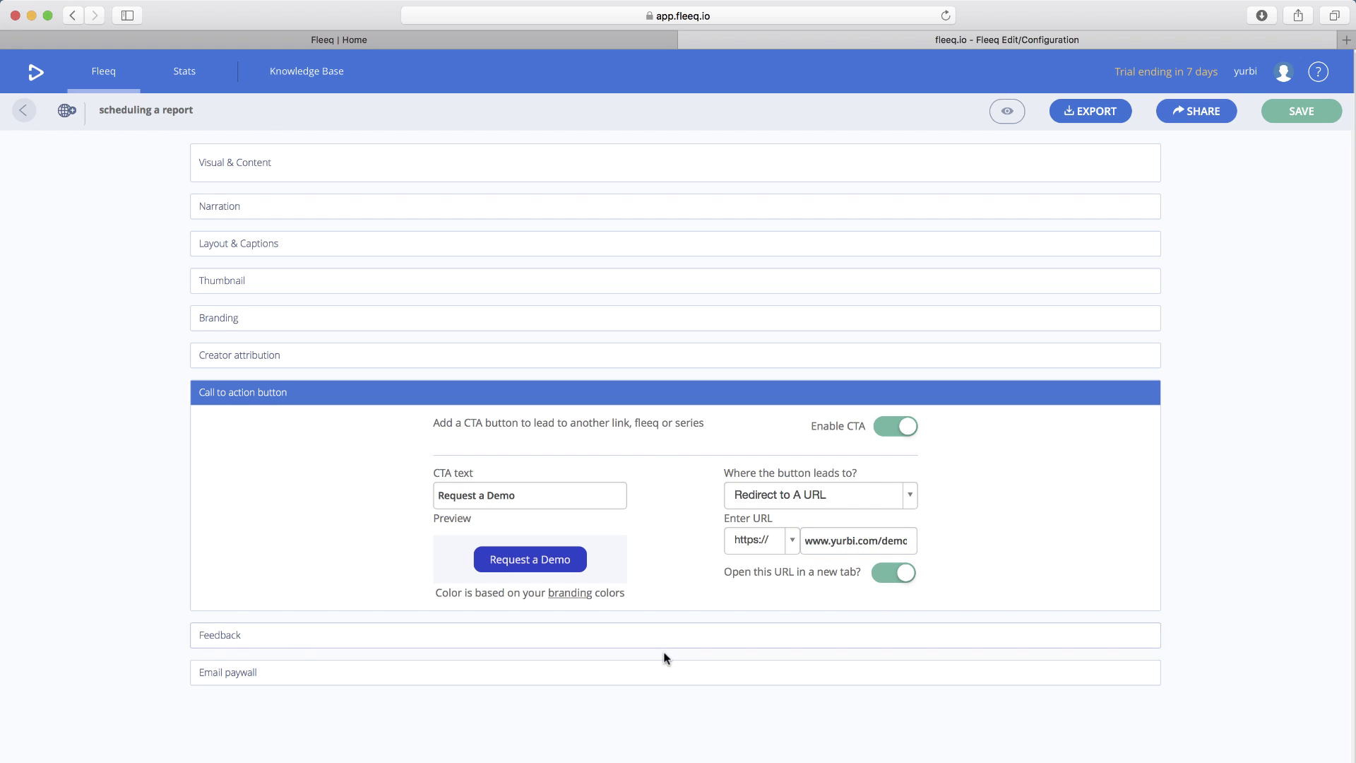
left_click(587, 639)
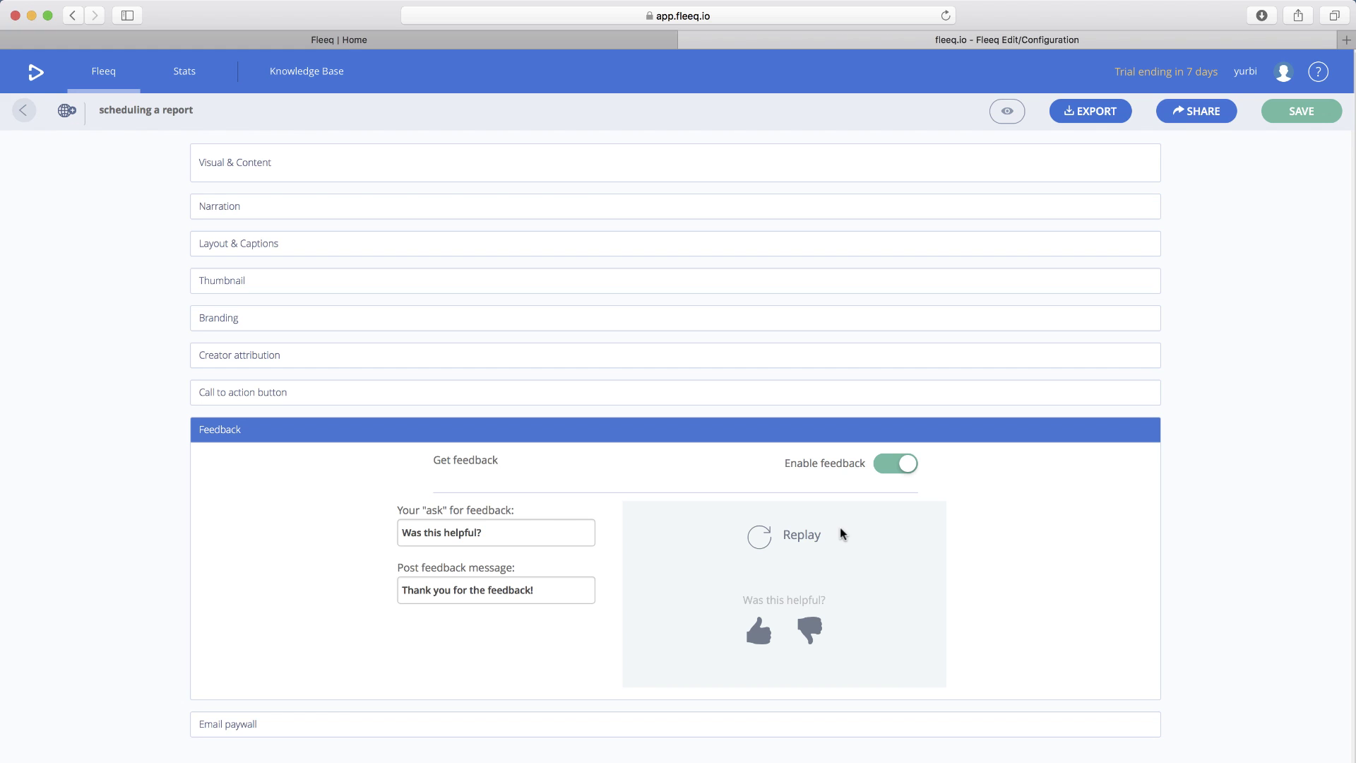
left_click(897, 468)
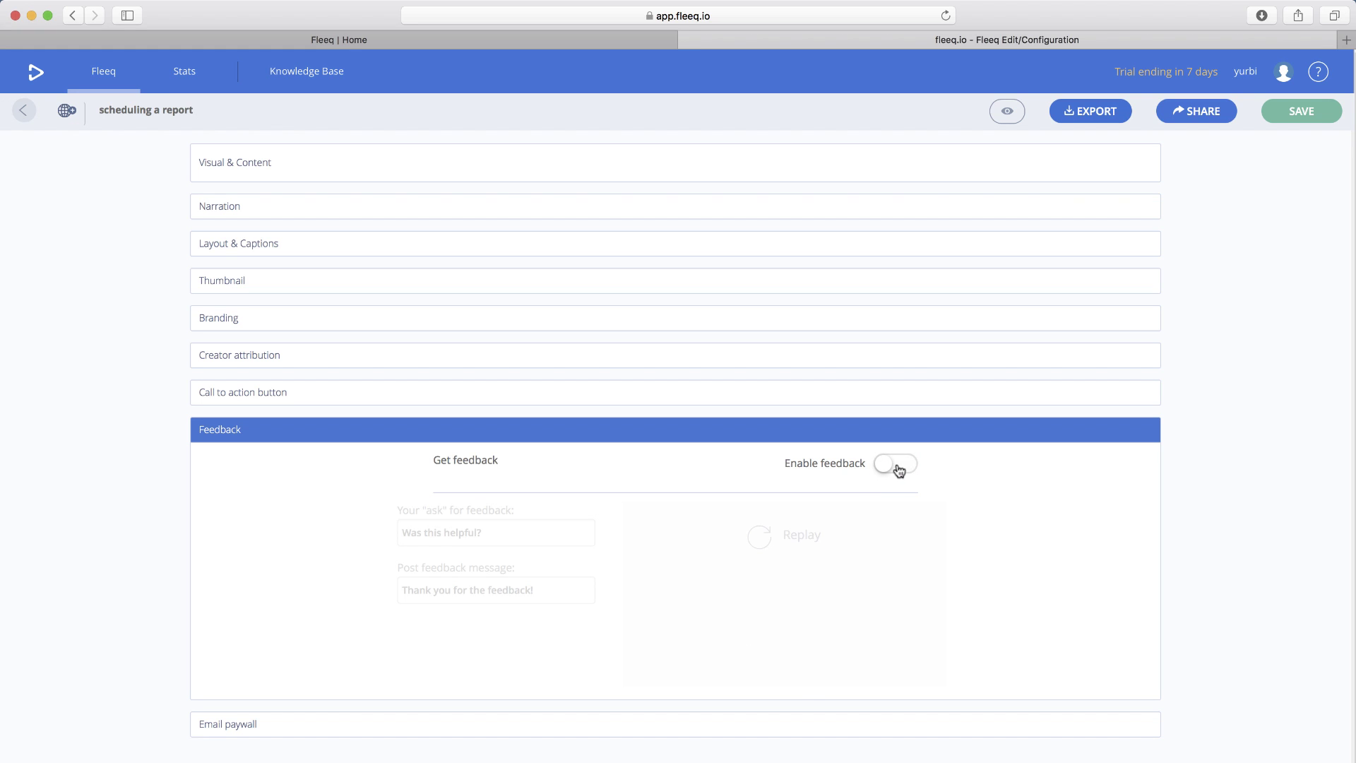
left_click(901, 467)
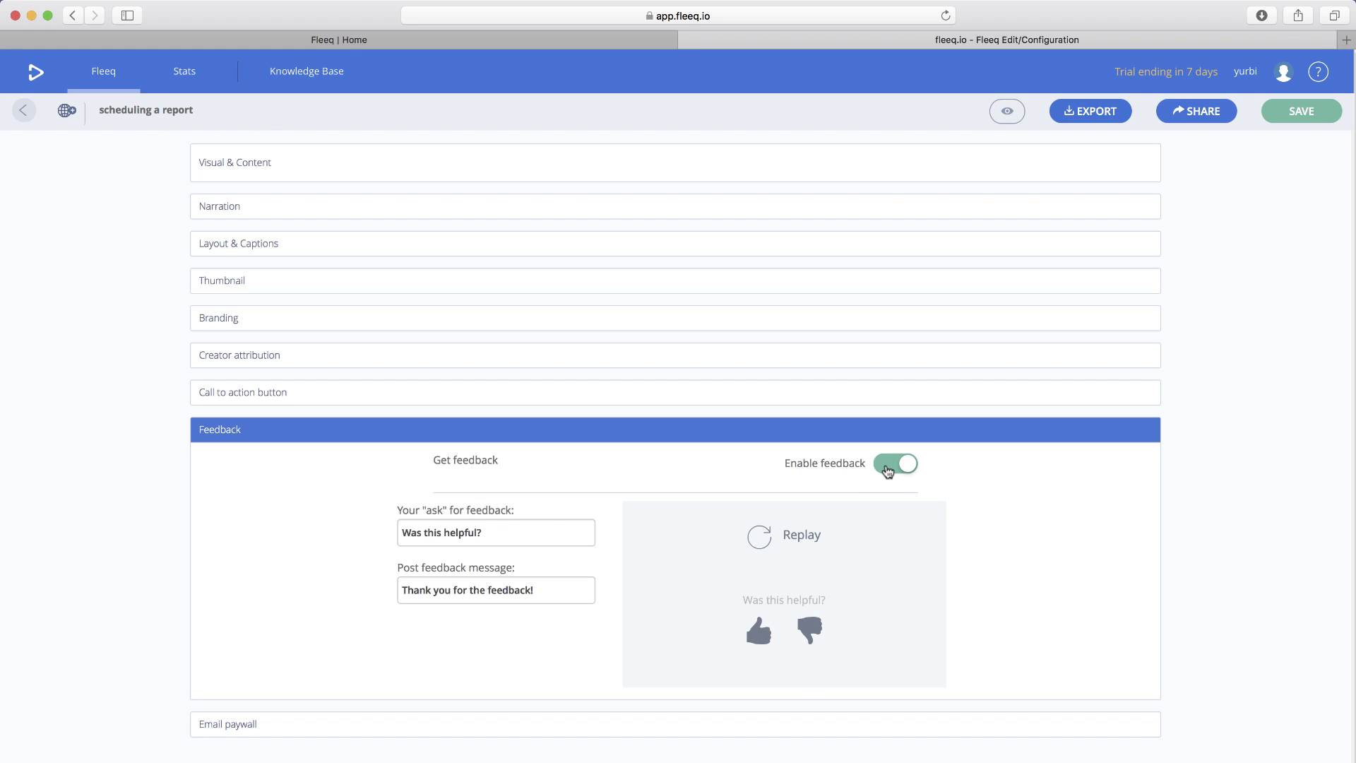
left_click(888, 469)
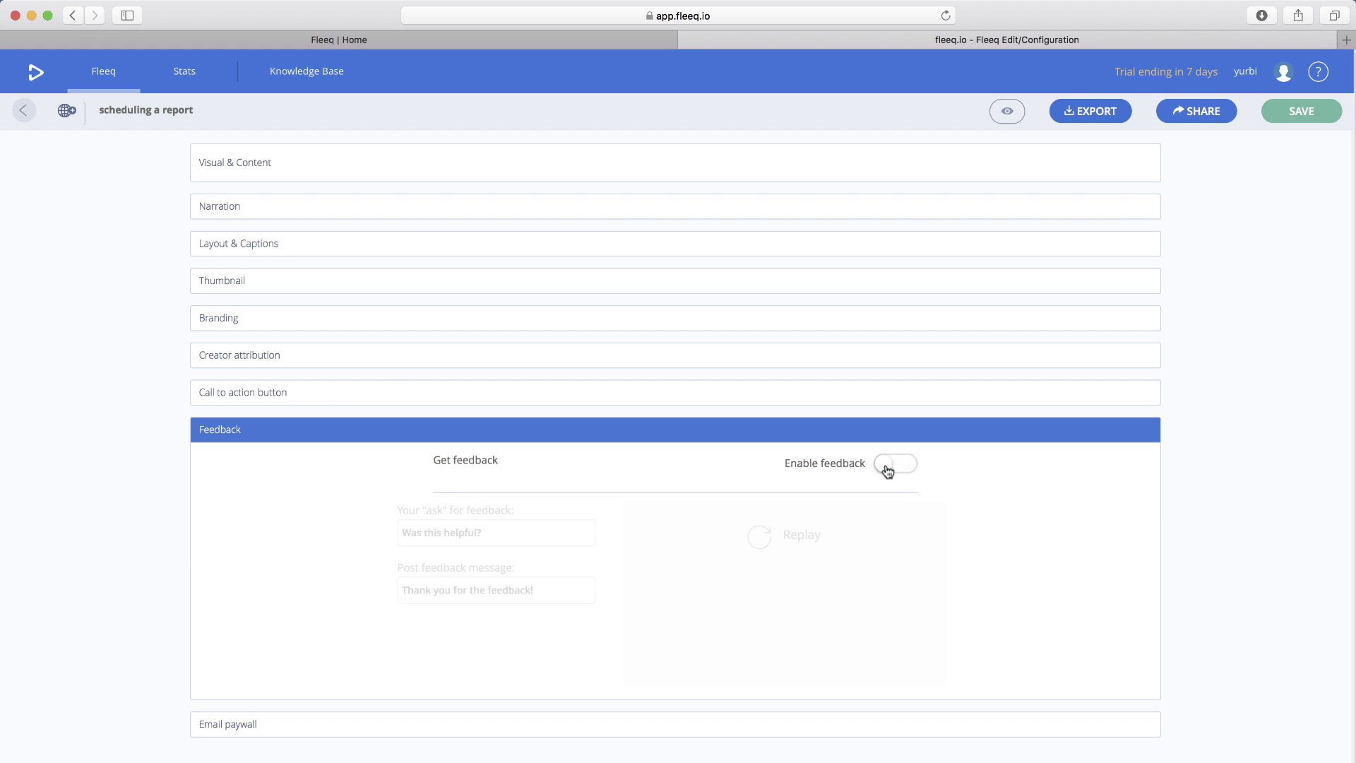
left_click(902, 465)
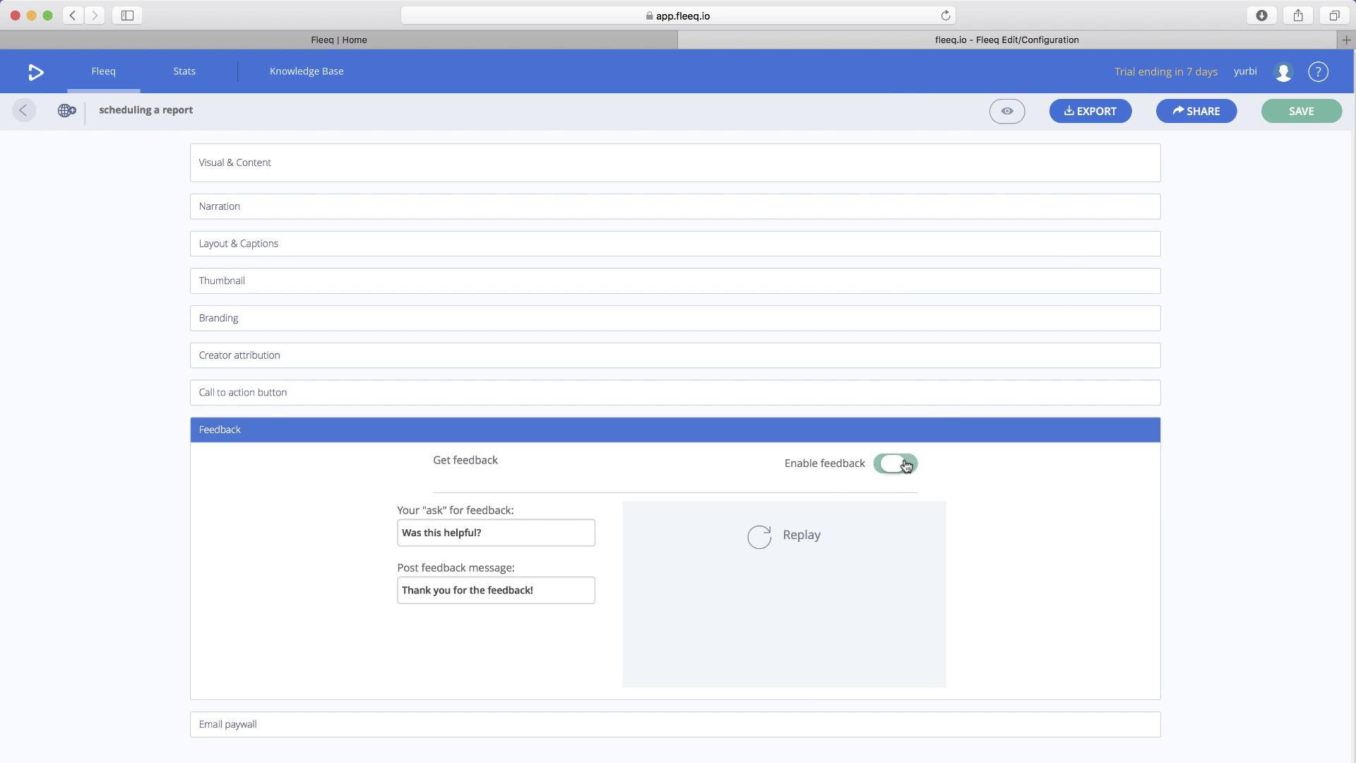
- Expand the Email paywall section and scroll through its 'Knowledge is key!' widget settings
left_click(413, 730)
scroll(412, 728, "down", 3)
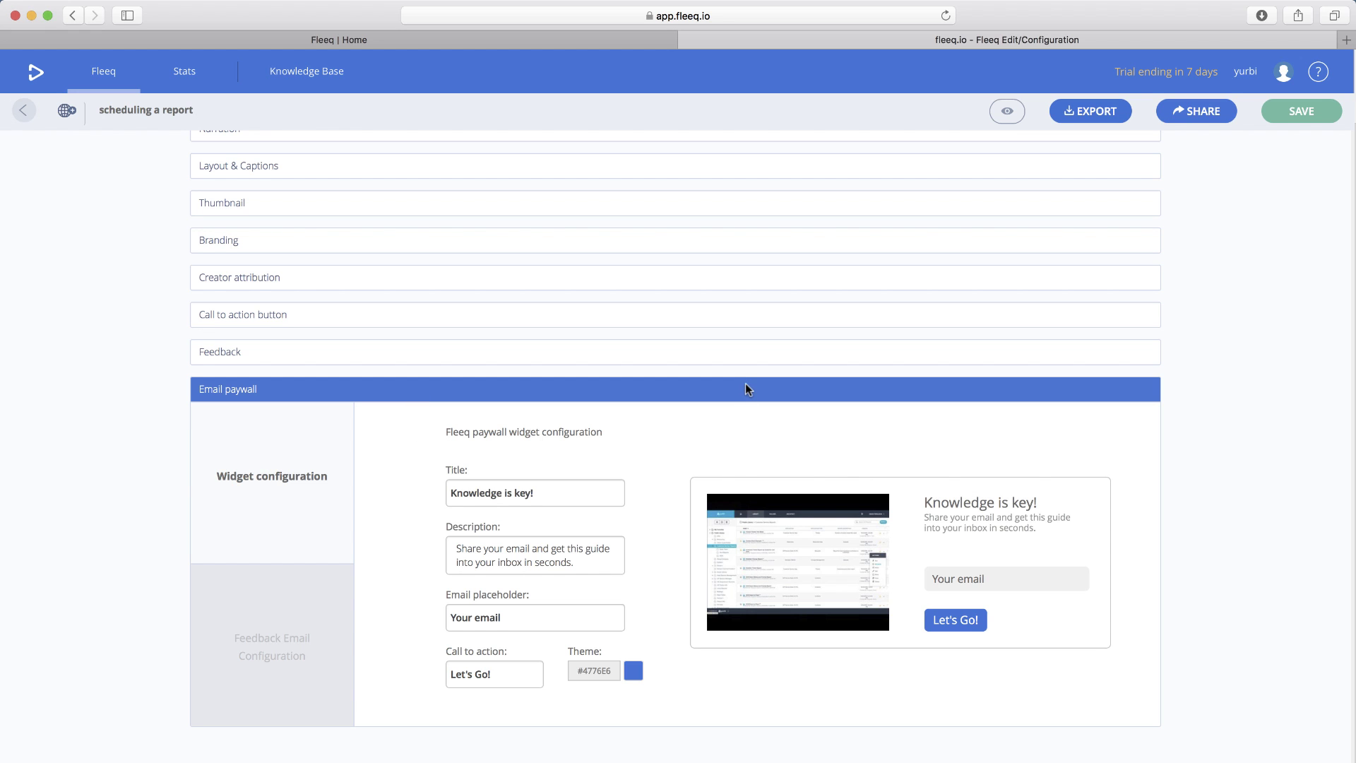
scroll(746, 389, "up", 3)
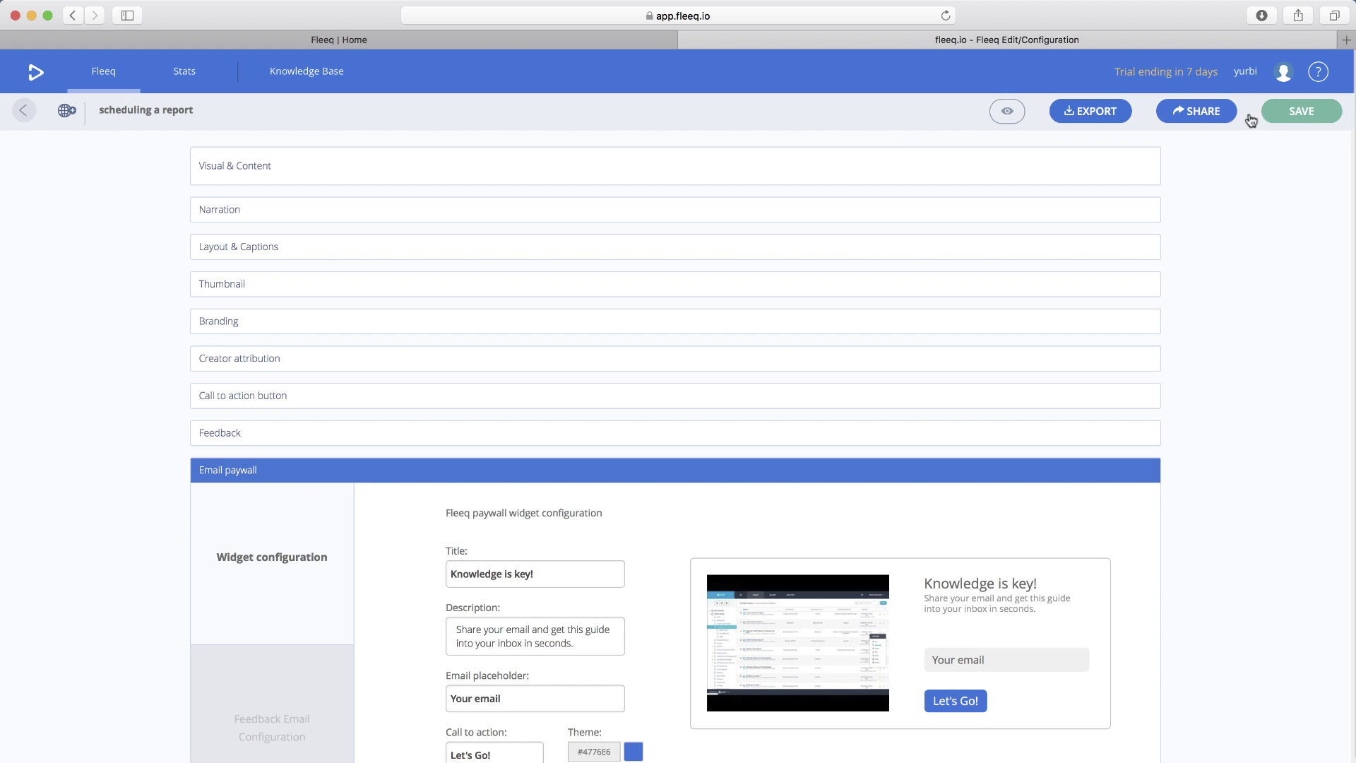
- Go to Share, saving the pending configuration changes on the way
left_click(1205, 113)
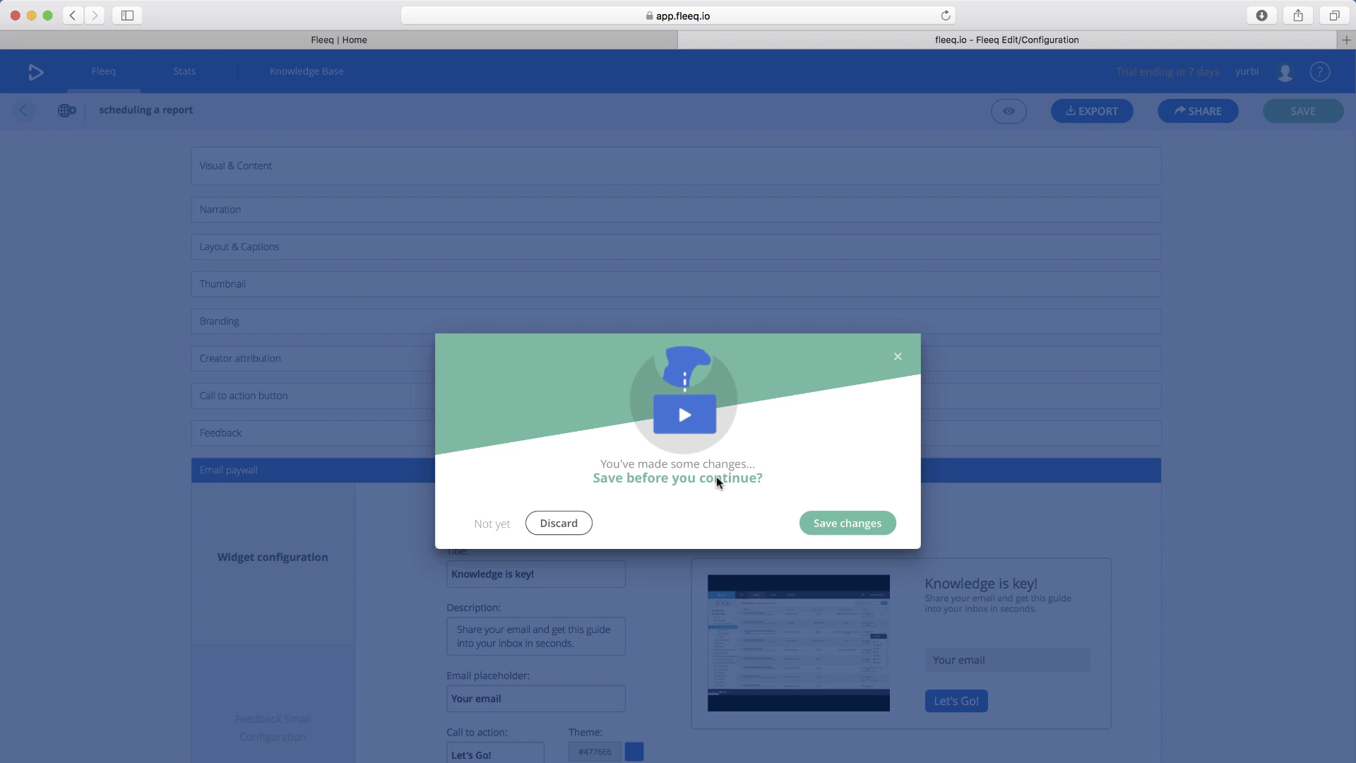
left_click(817, 526)
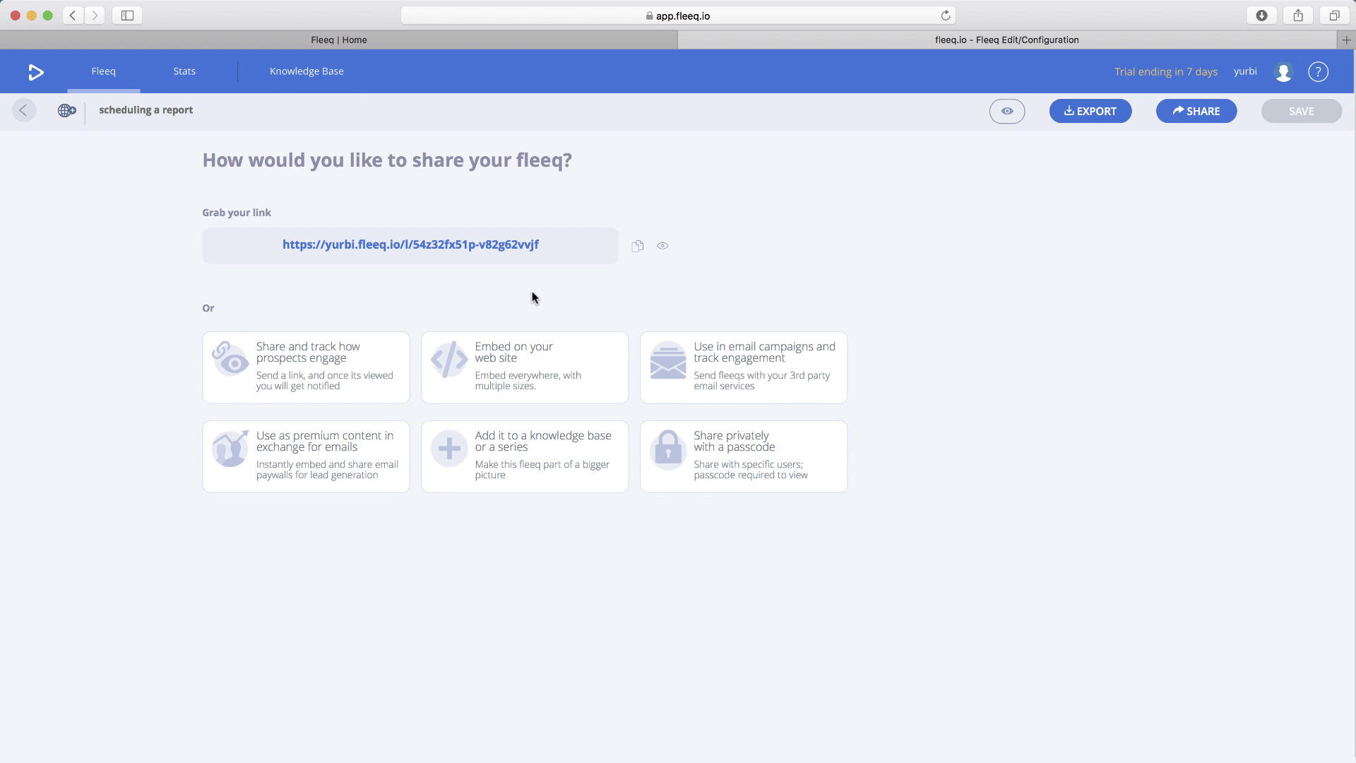
- Preview 'scheduling a report' on desktop until Replay, 'Request a Demo' and 'Was this helpful?' appear
left_click(664, 249)
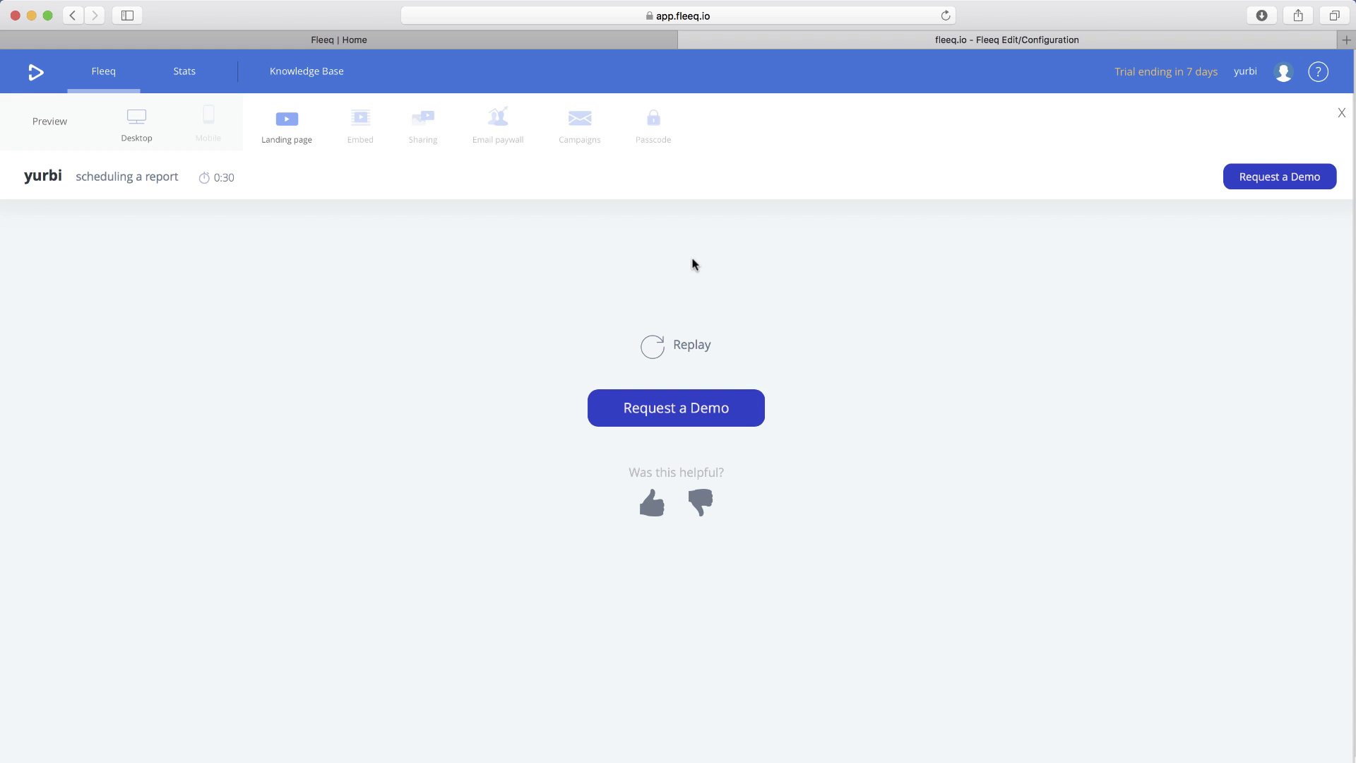
- Go back to the Fleeqs library listing 'scheduling a report' at 4 steps, 0:30
left_click(103, 76)
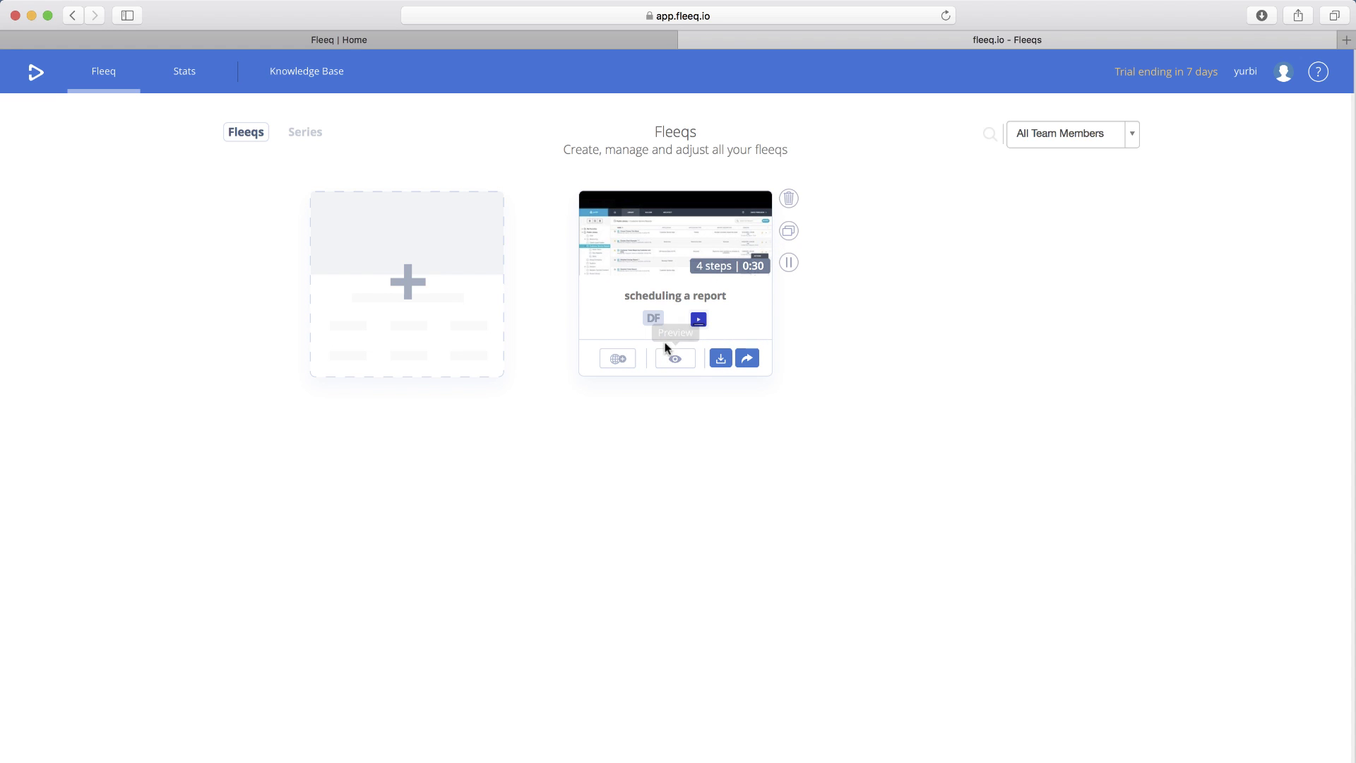
left_click(724, 363)
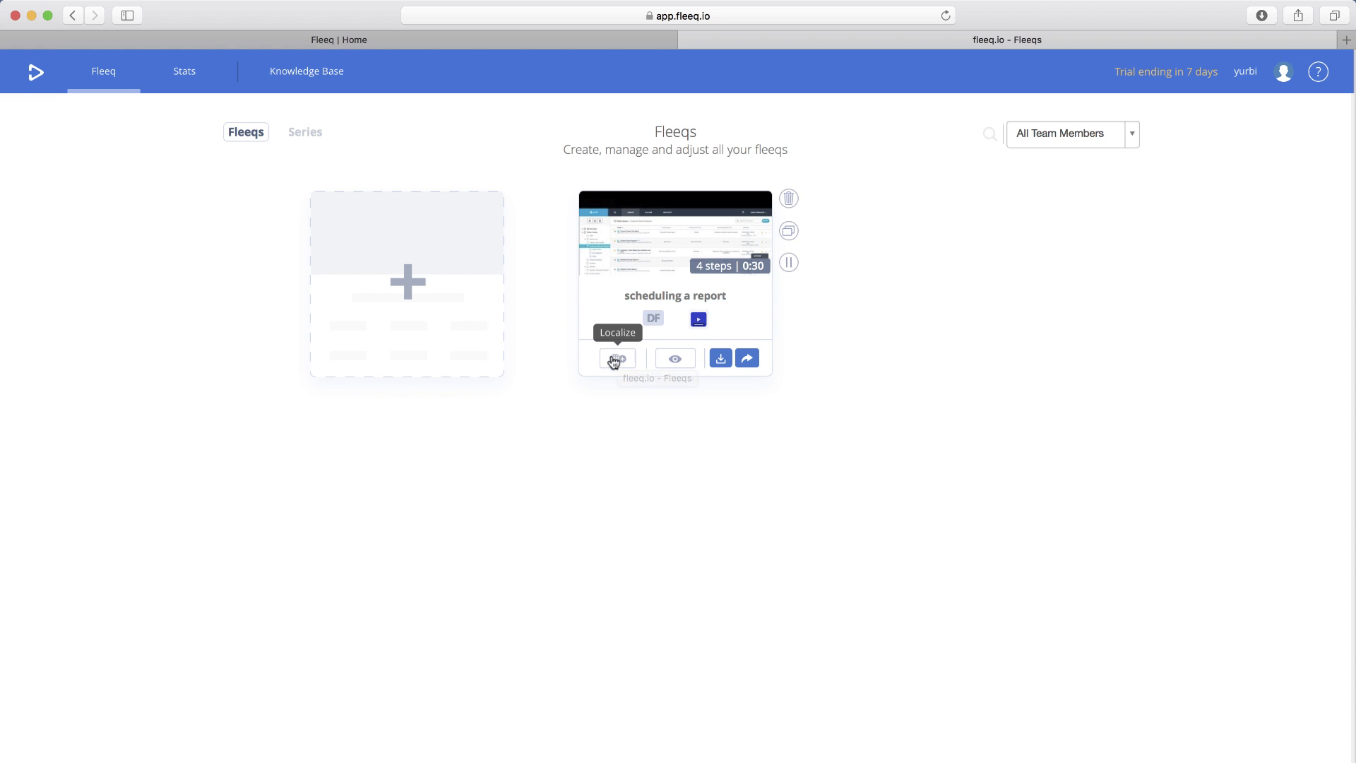
- Start localizing the fleeq and pick an origin language, initially Spanish by mistake
left_click(617, 359)
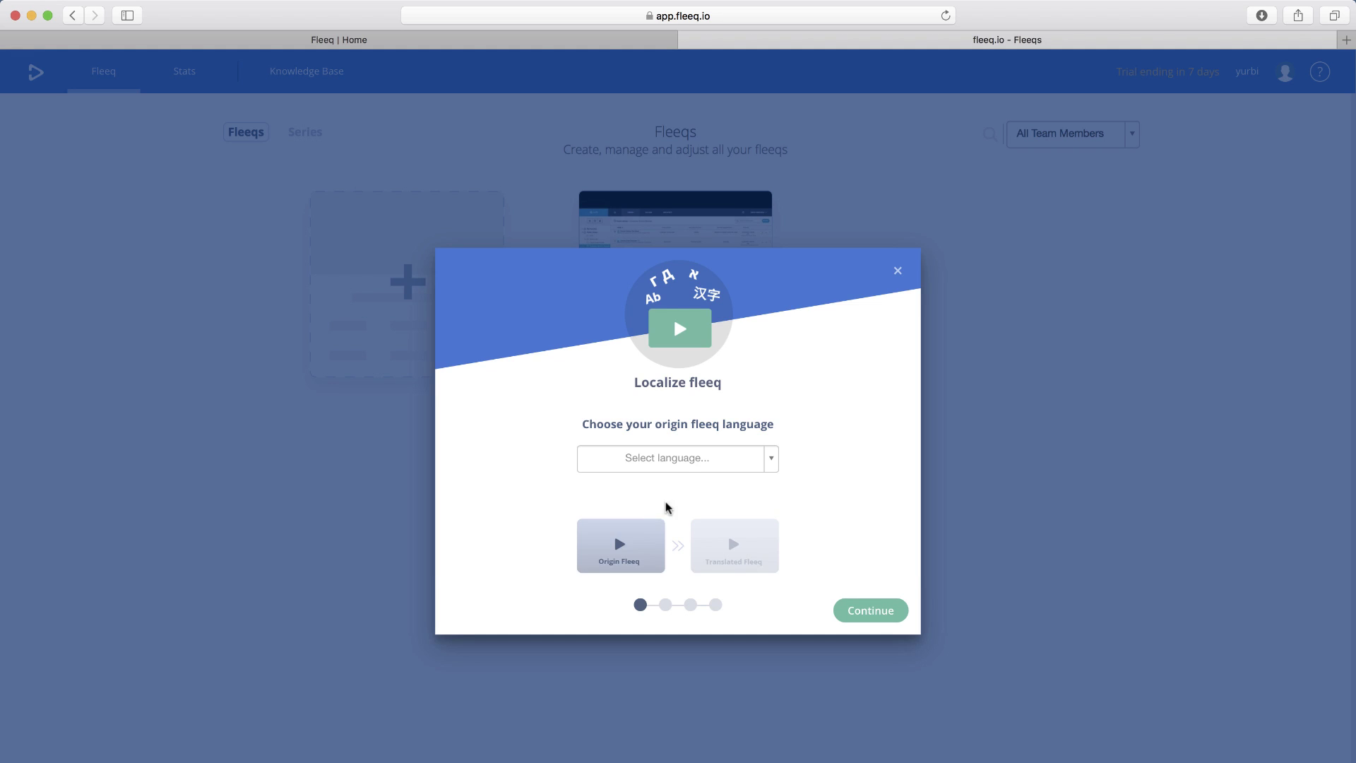
left_click(771, 459)
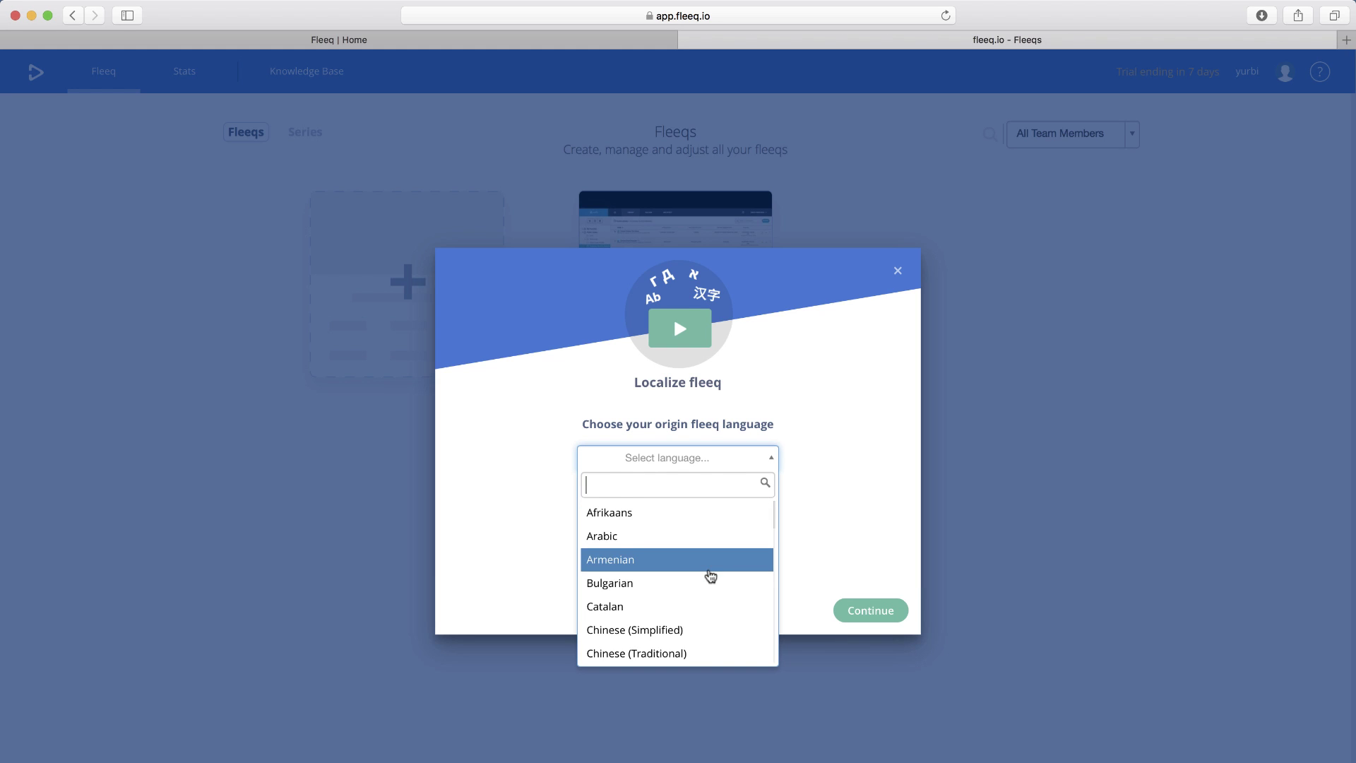
scroll(710, 576, "down", 5)
scroll(710, 576, "down", 2)
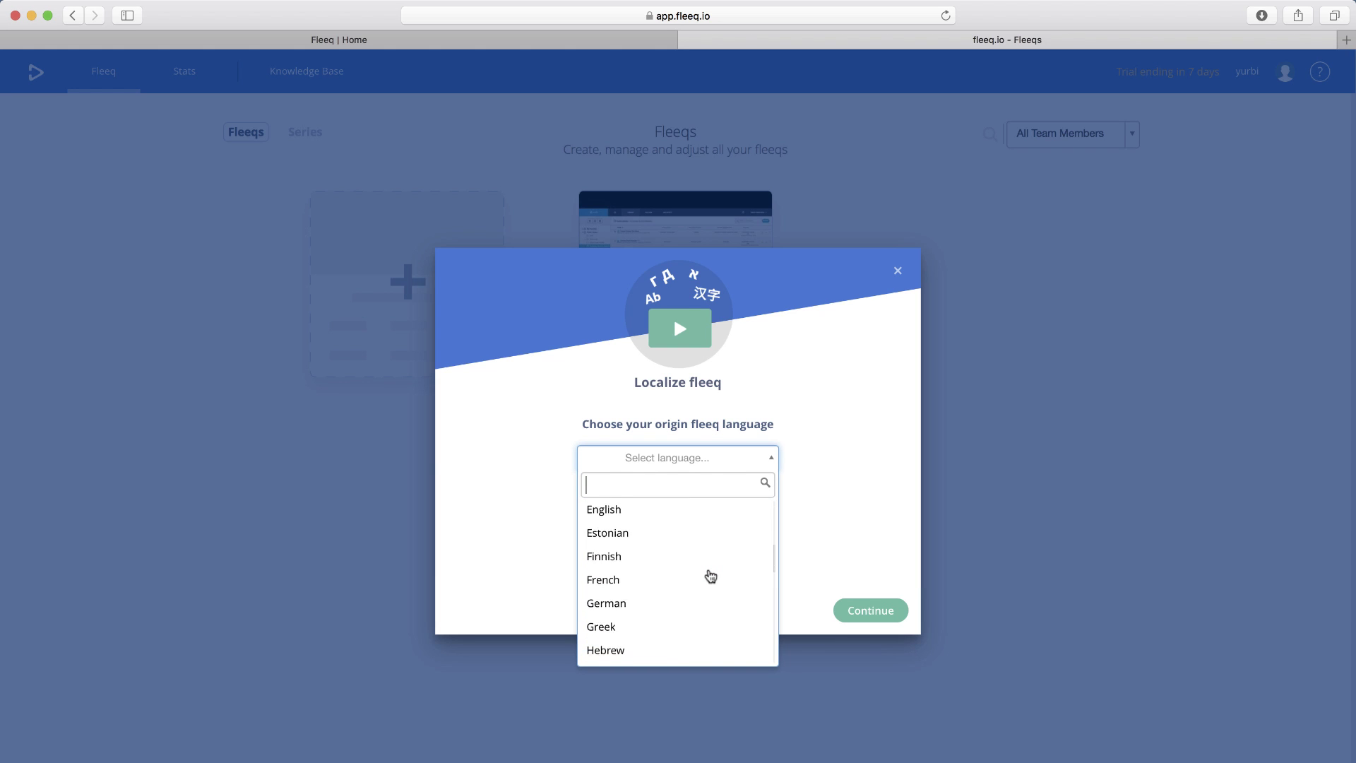
scroll(710, 576, "up", 3)
scroll(710, 576, "down", 7)
scroll(710, 576, "down", 10)
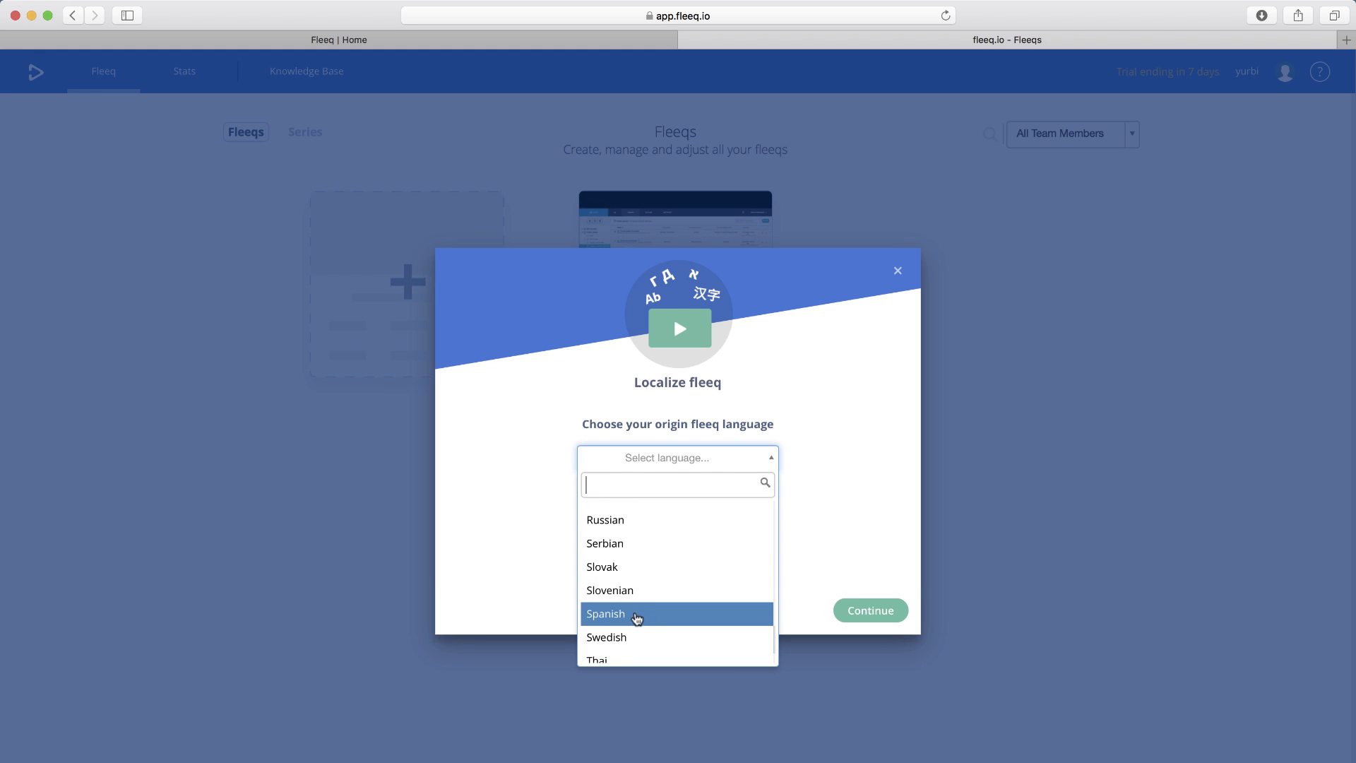
left_click(636, 613)
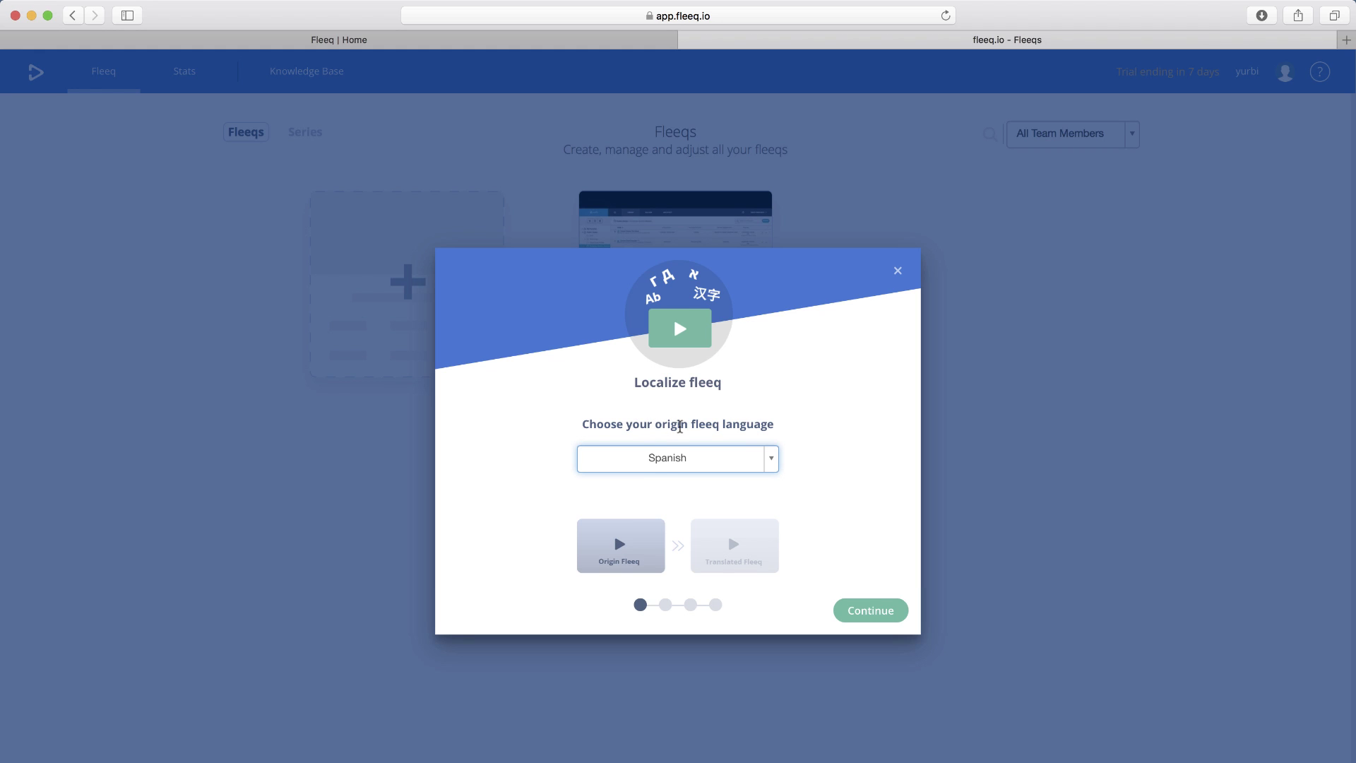
- Correct the origin language to English and continue to the new-language step
left_click(771, 459)
scroll(676, 563, "up", 1)
scroll(676, 562, "up", 10)
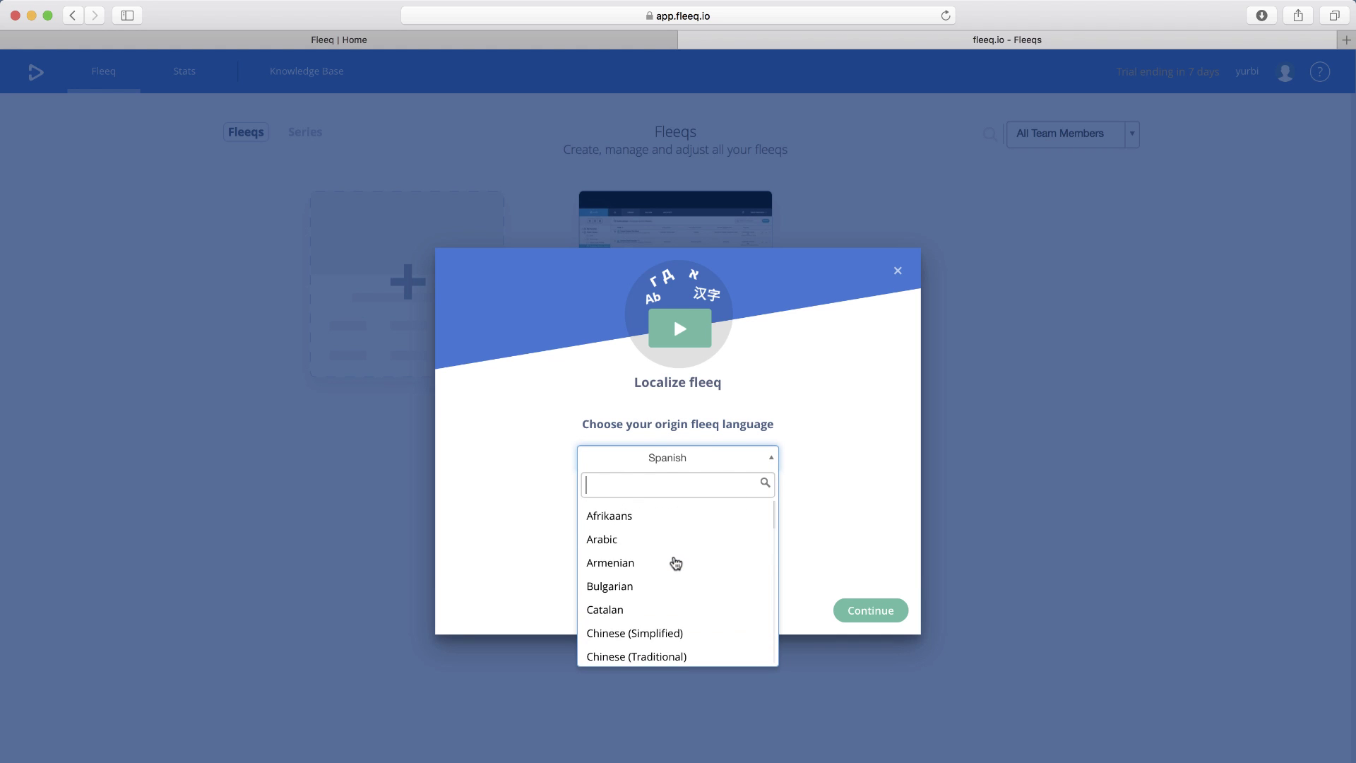
scroll(672, 562, "down", 2)
scroll(641, 611, "down", 1)
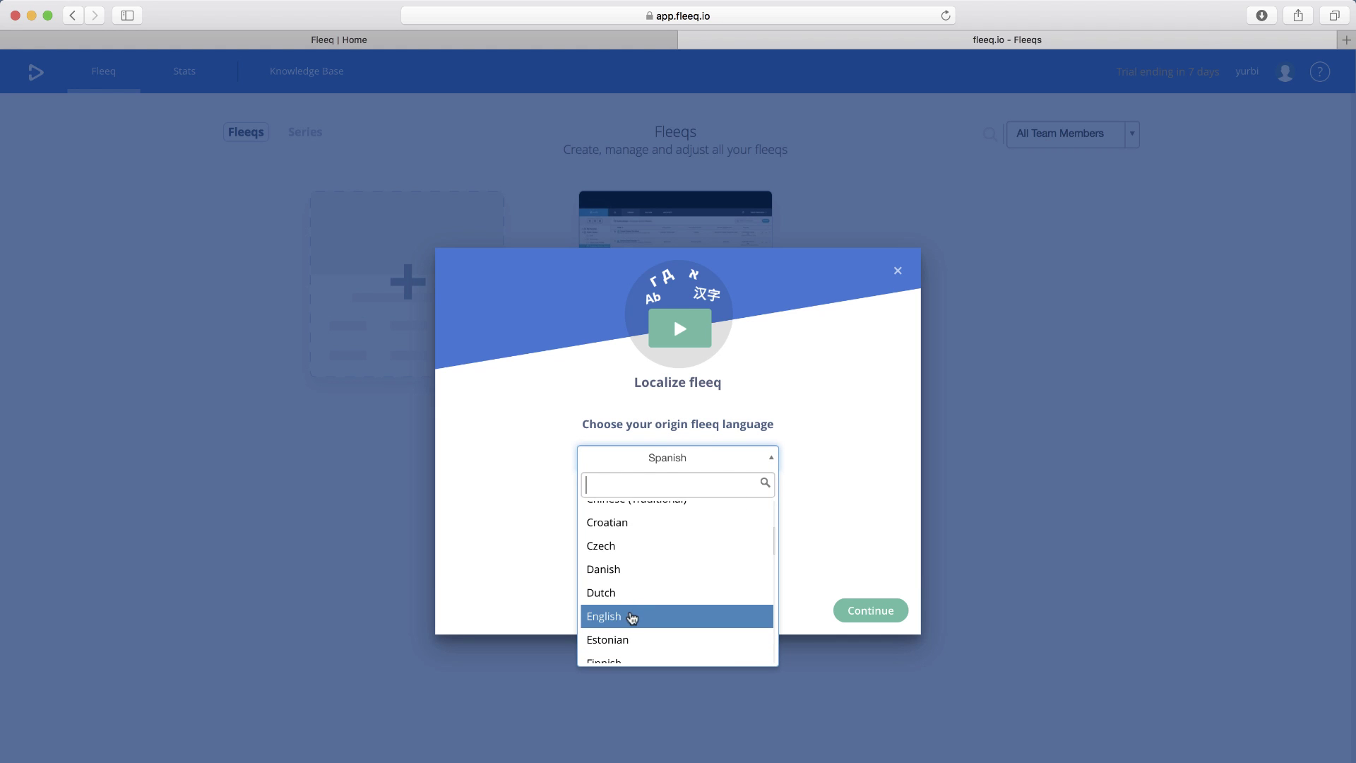
left_click(631, 613)
left_click(871, 612)
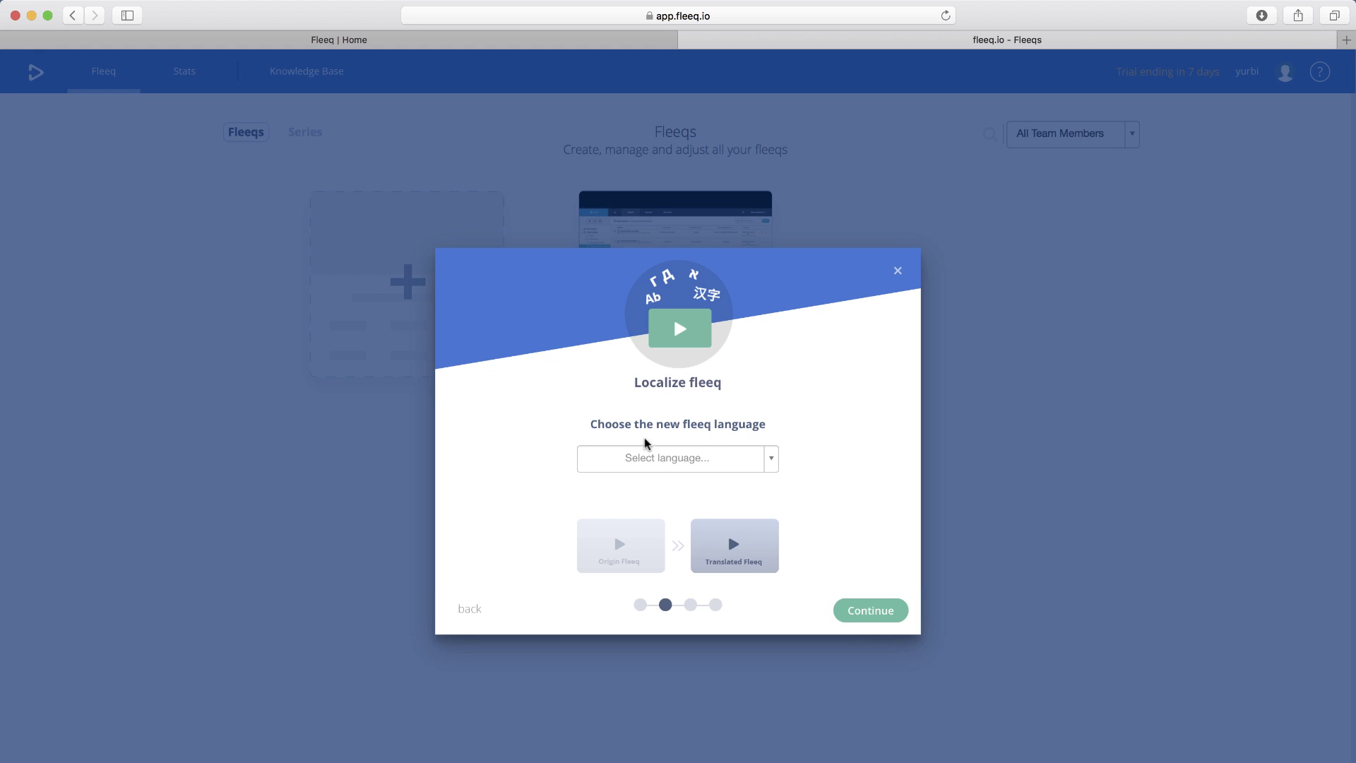
- Pick Spanish from the new fleeq language list and continue to caption settings
left_click(773, 462)
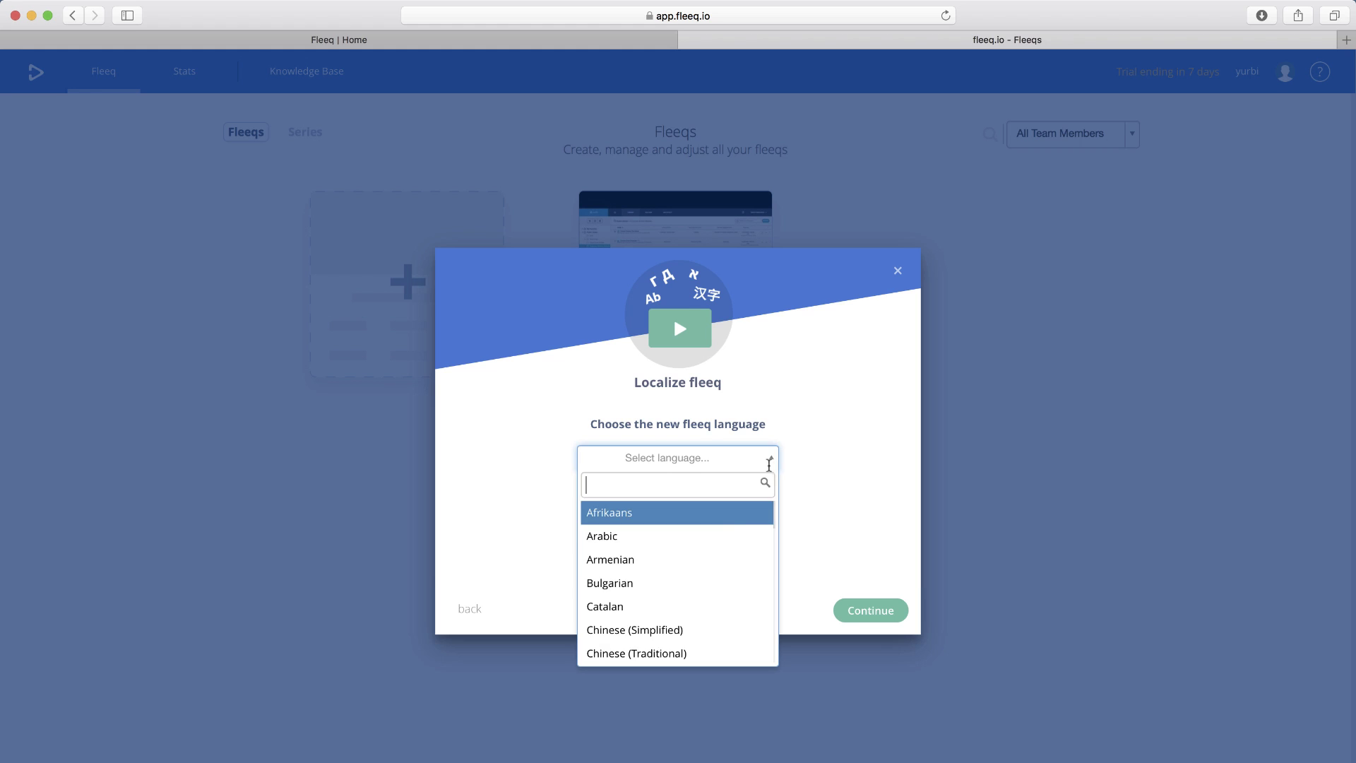
scroll(697, 582, "down", 10)
scroll(696, 585, "down", 2)
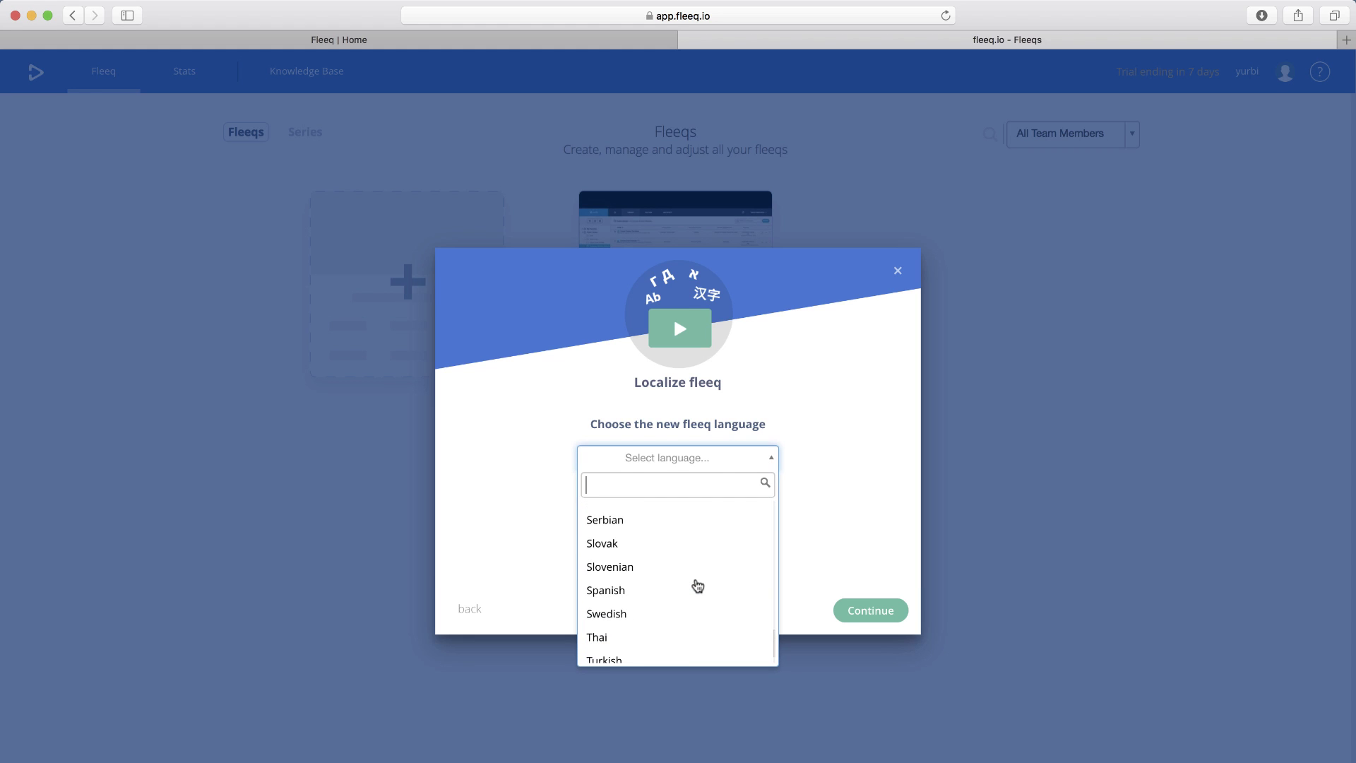
left_click(677, 589)
left_click(879, 613)
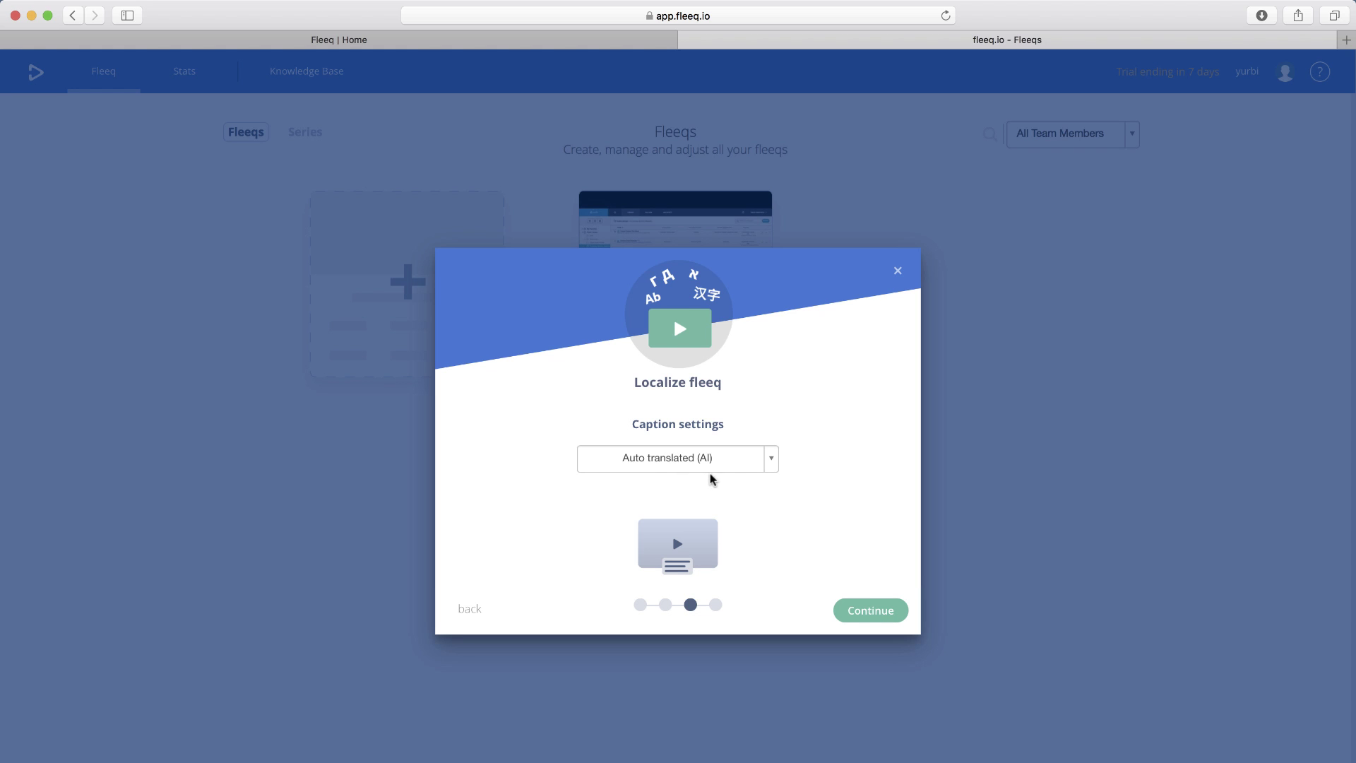
- Keep caption settings on Auto translated (AI) and continue
left_click(770, 465)
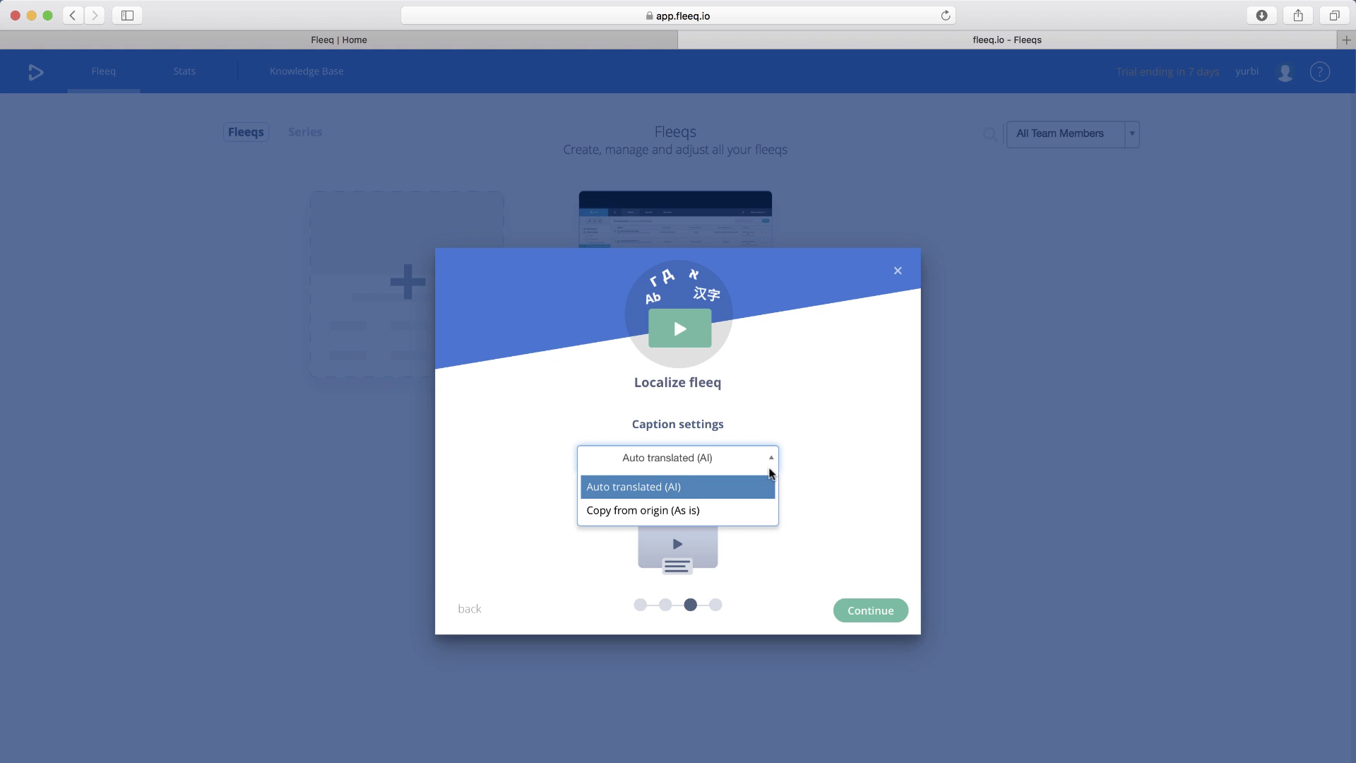
left_click(739, 490)
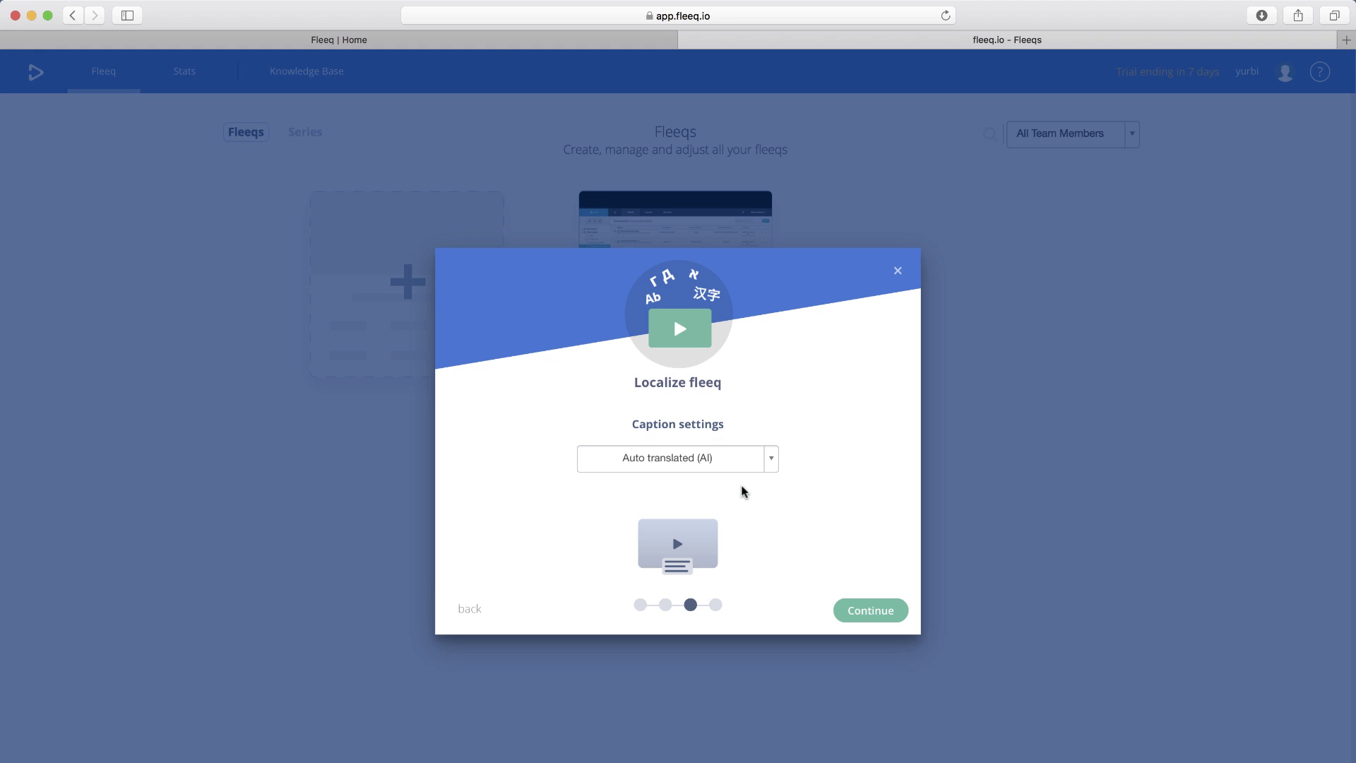
left_click(870, 611)
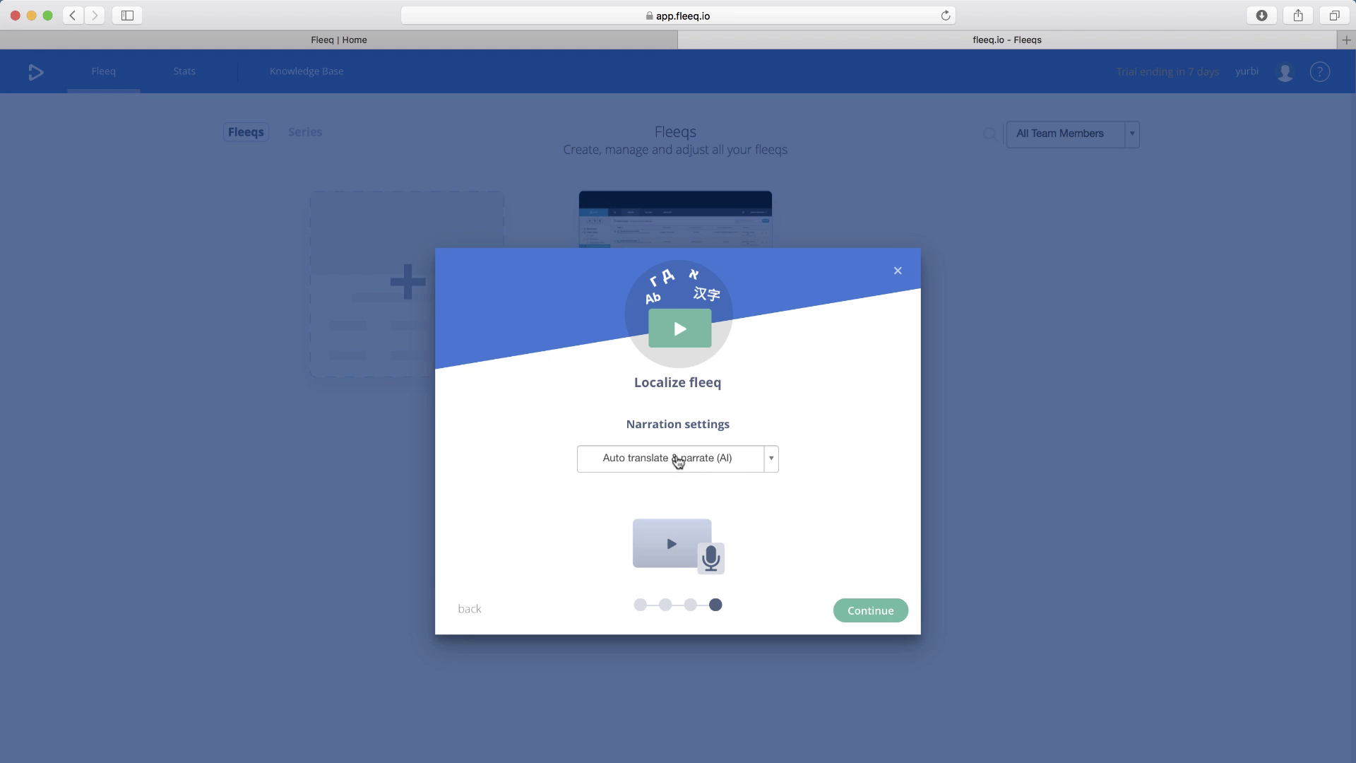
- Keep narration on Auto translate & narrate (AI) and create the Spanish fleeq
left_click(772, 459)
left_click(772, 459)
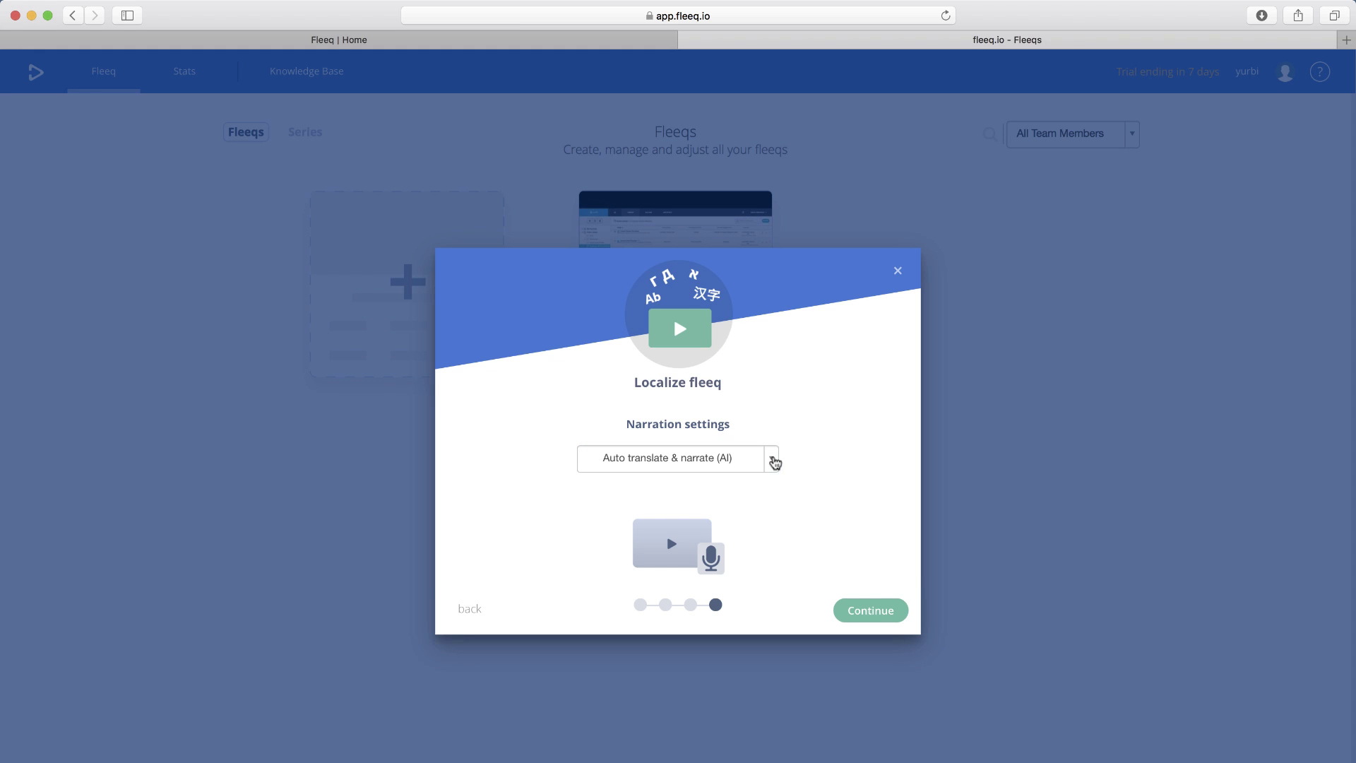
left_click(874, 612)
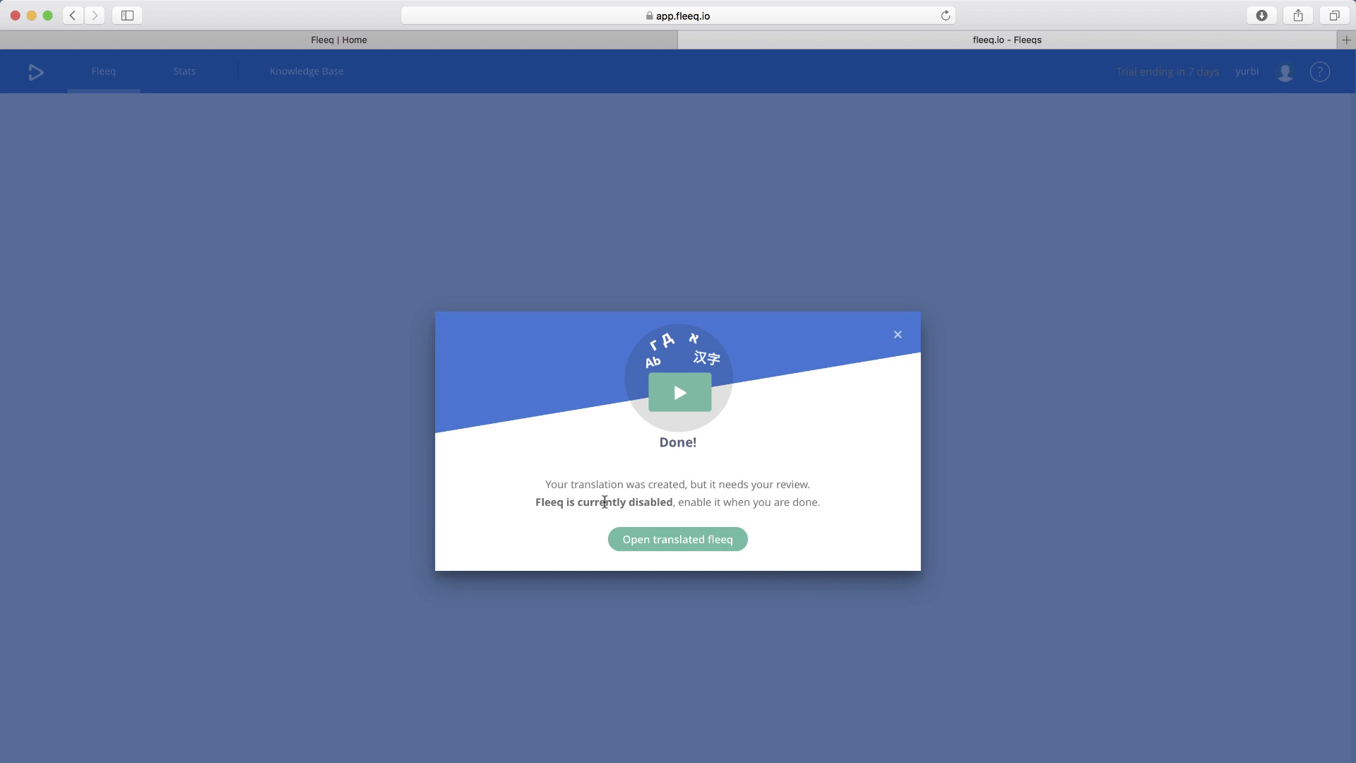
- Open the Spanish translated fleeq and dismiss the step 4 caption warning
left_click(688, 544)
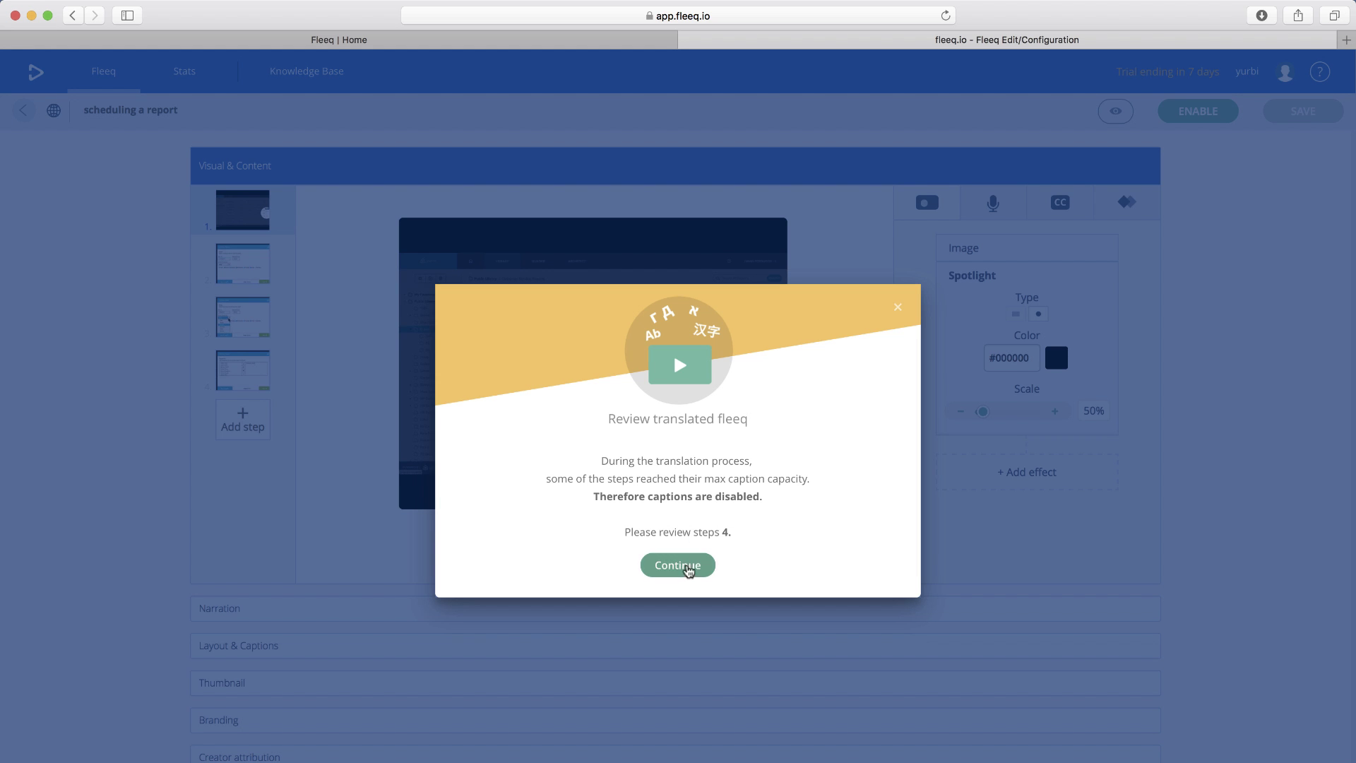
left_click(686, 567)
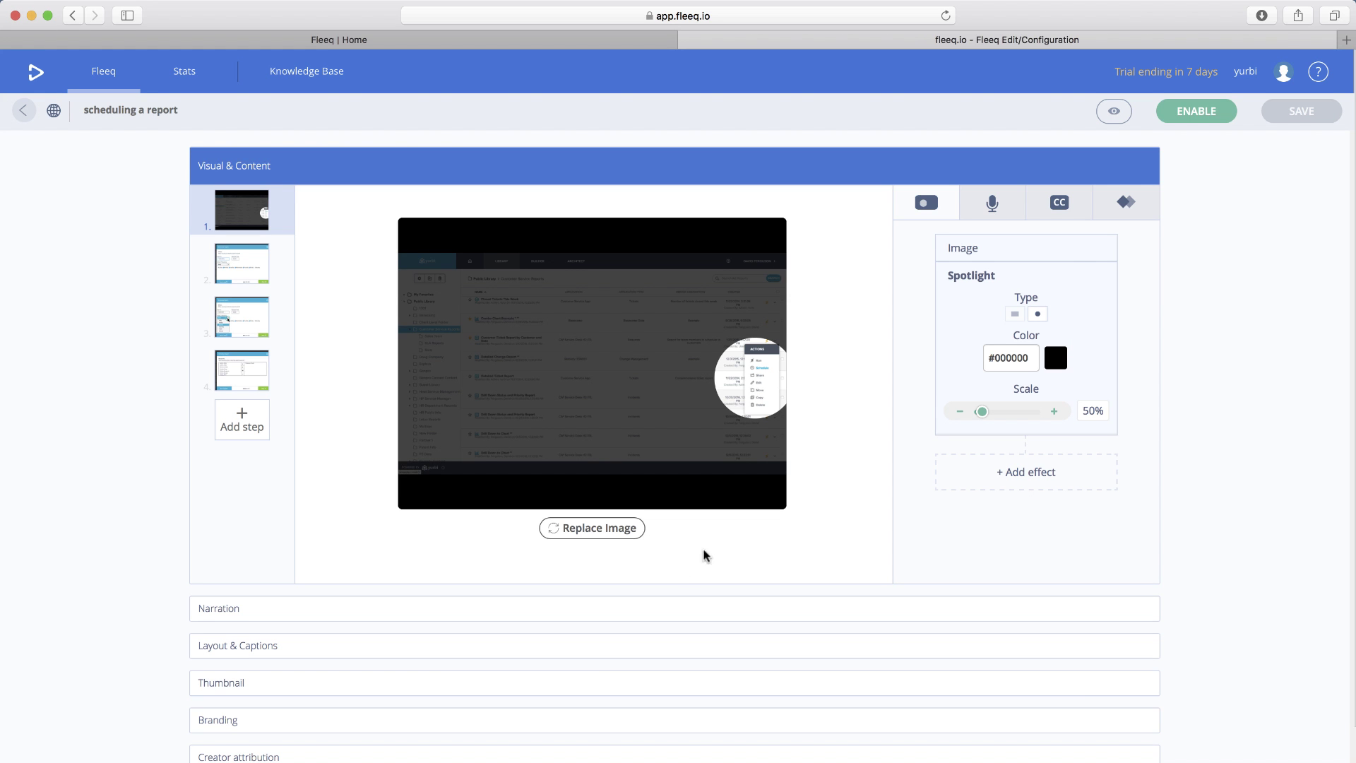
- Play and close a draft preview of the Spanish fleeq, then return to the Fleeqs library
left_click(1115, 114)
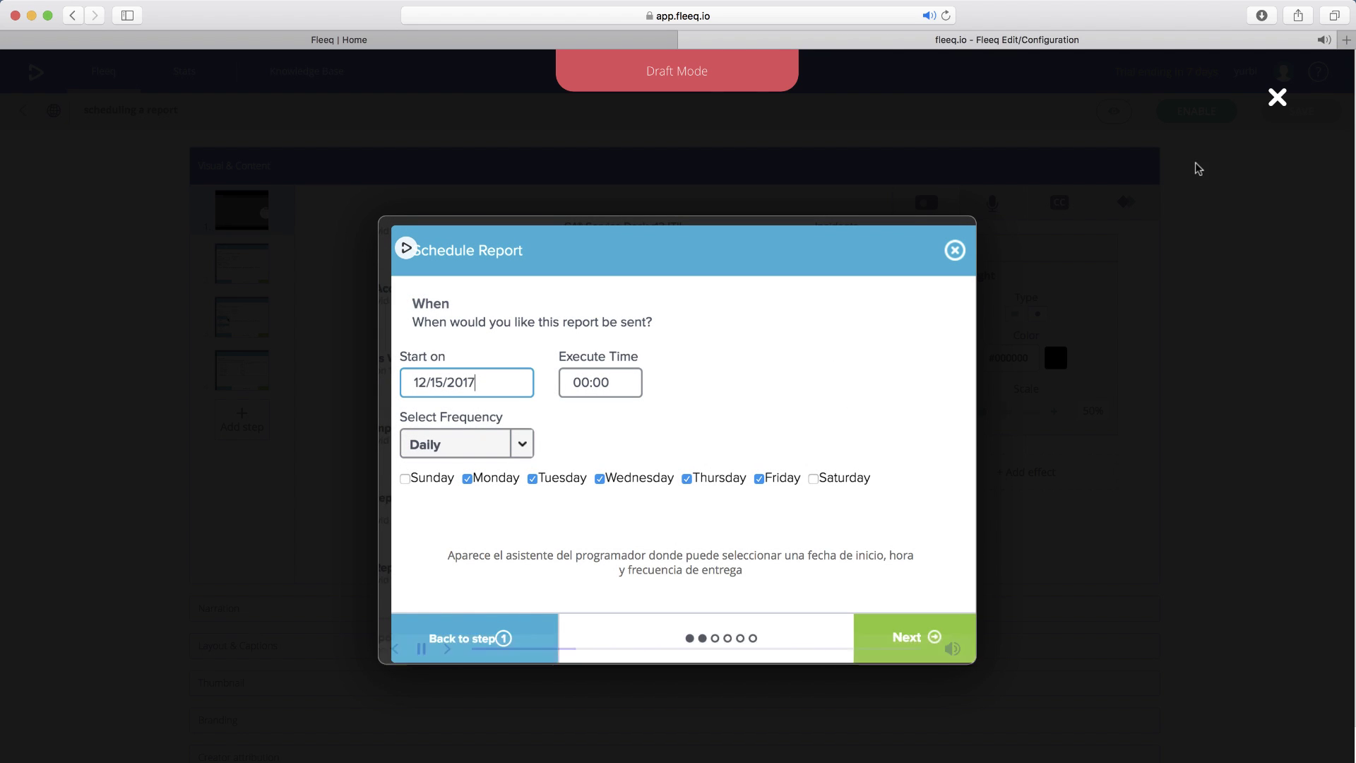
left_click(1277, 99)
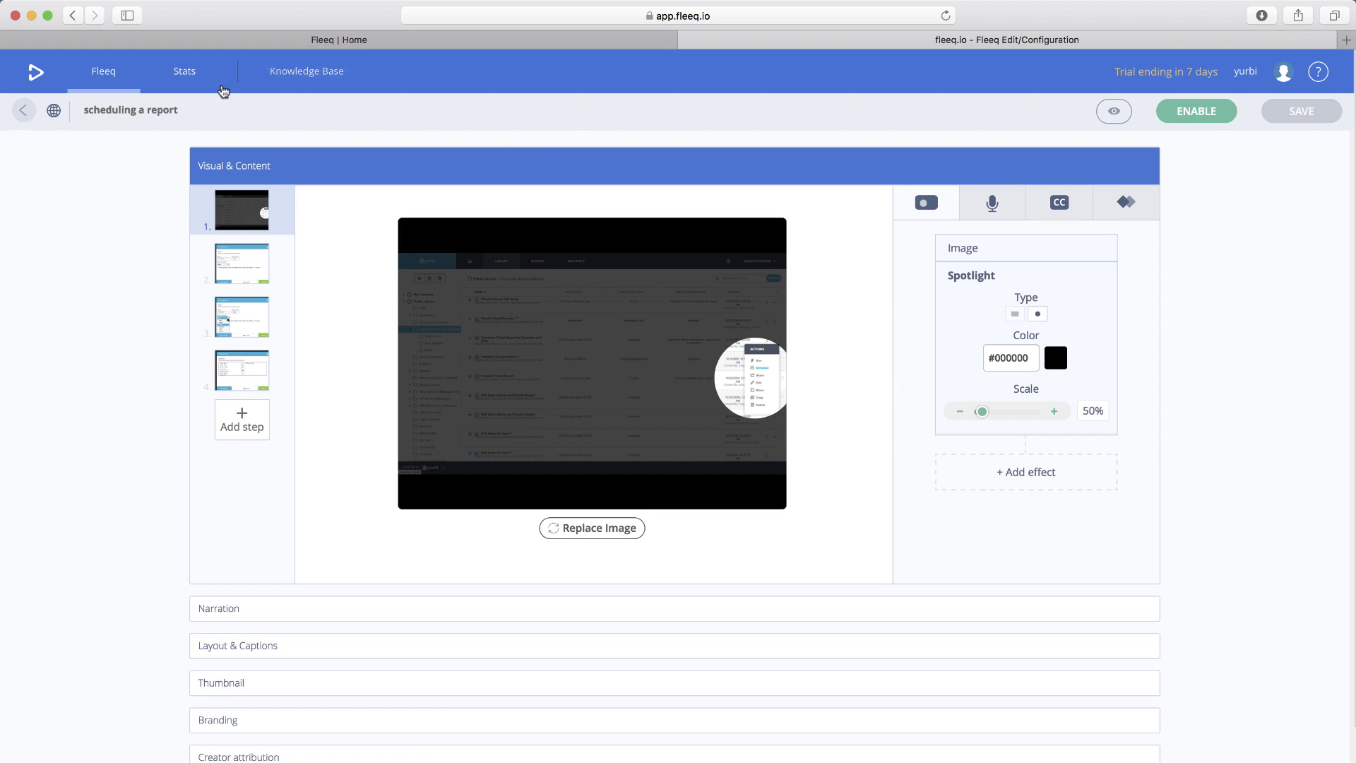
left_click(108, 75)
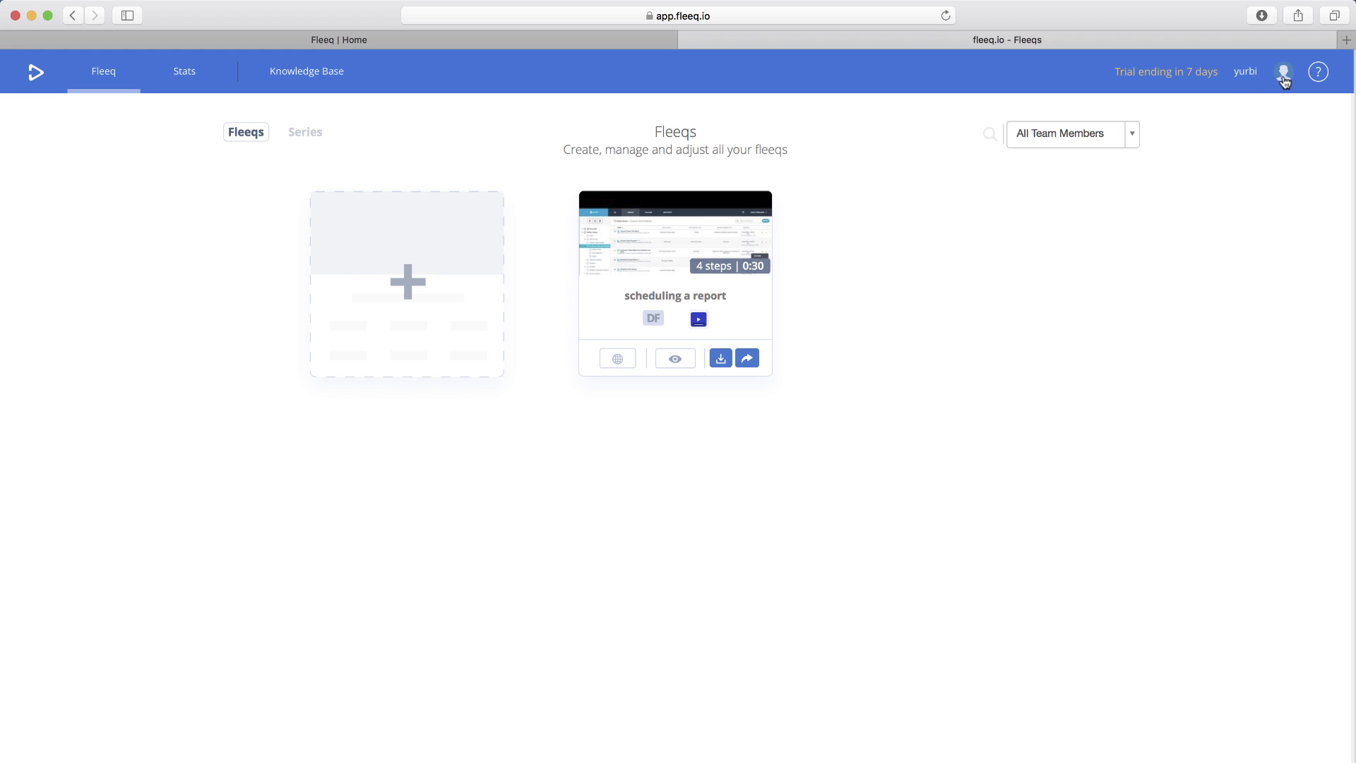
- Open the Appearance settings page from the account avatar menu
left_click(1249, 79)
left_click(1199, 121)
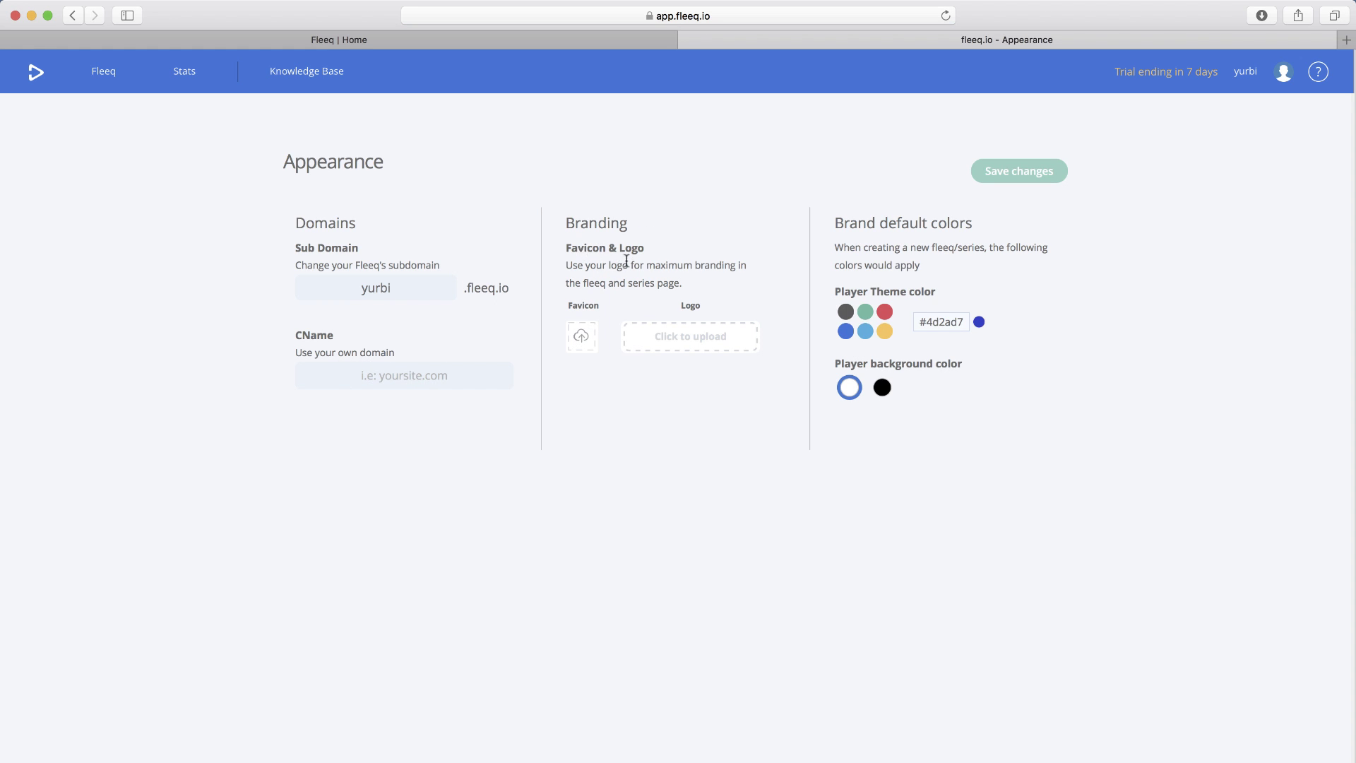
- Open and dismiss the account menu, then return to the Fleeqs library
left_click(1247, 74)
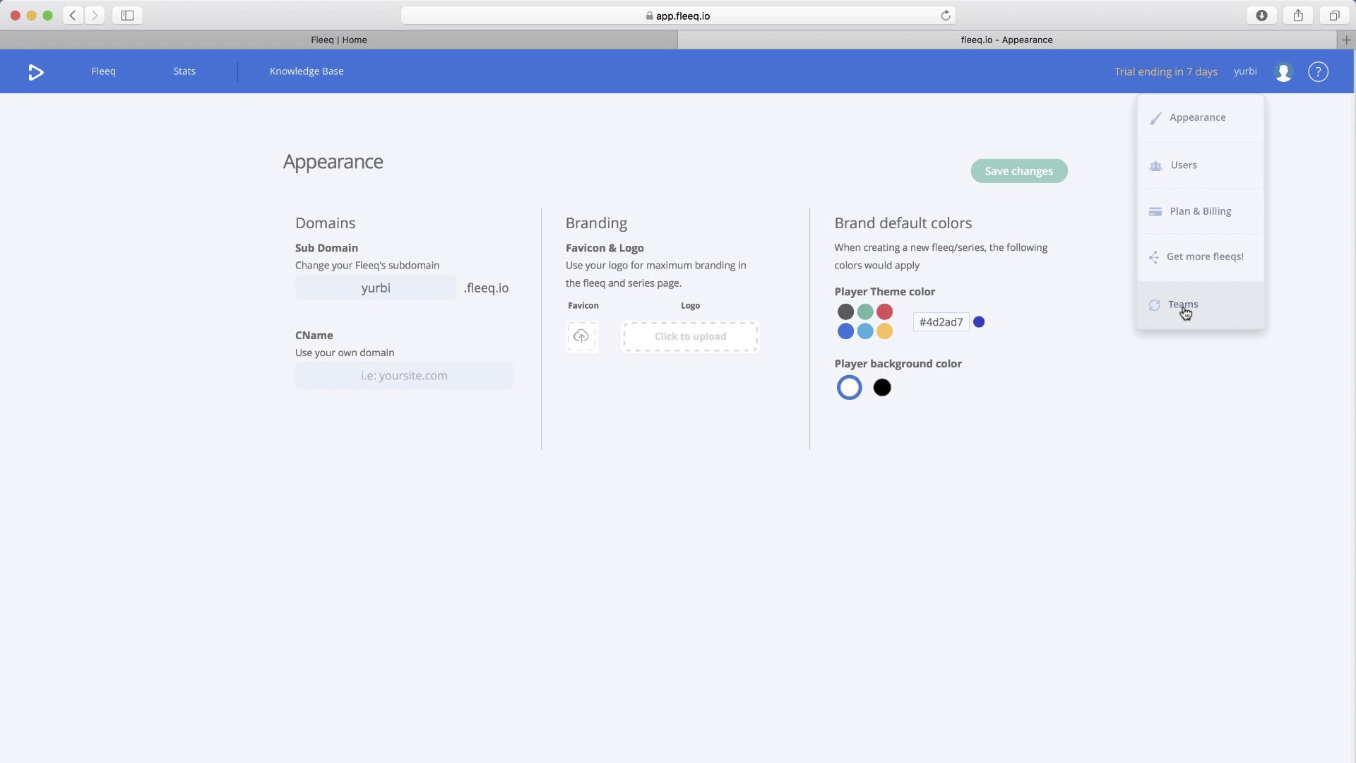
left_click(1168, 384)
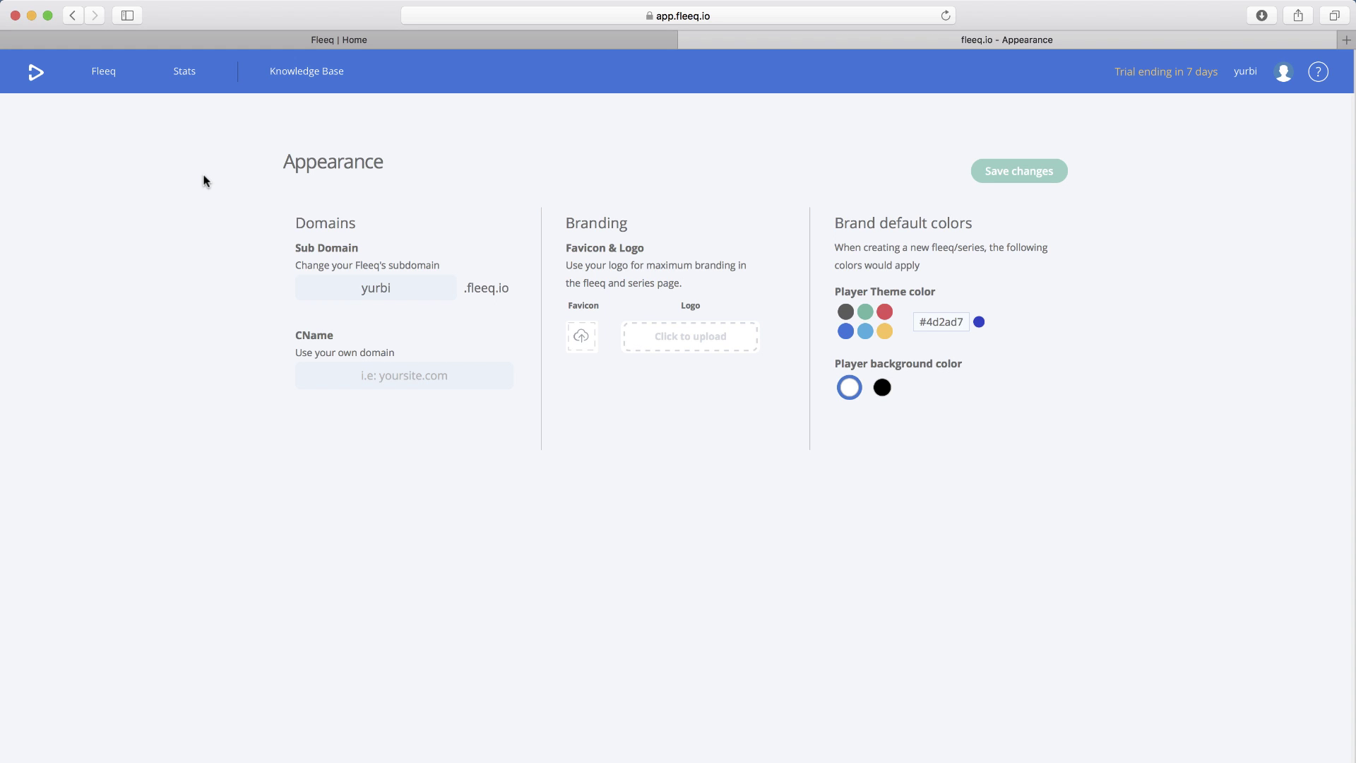
left_click(122, 76)
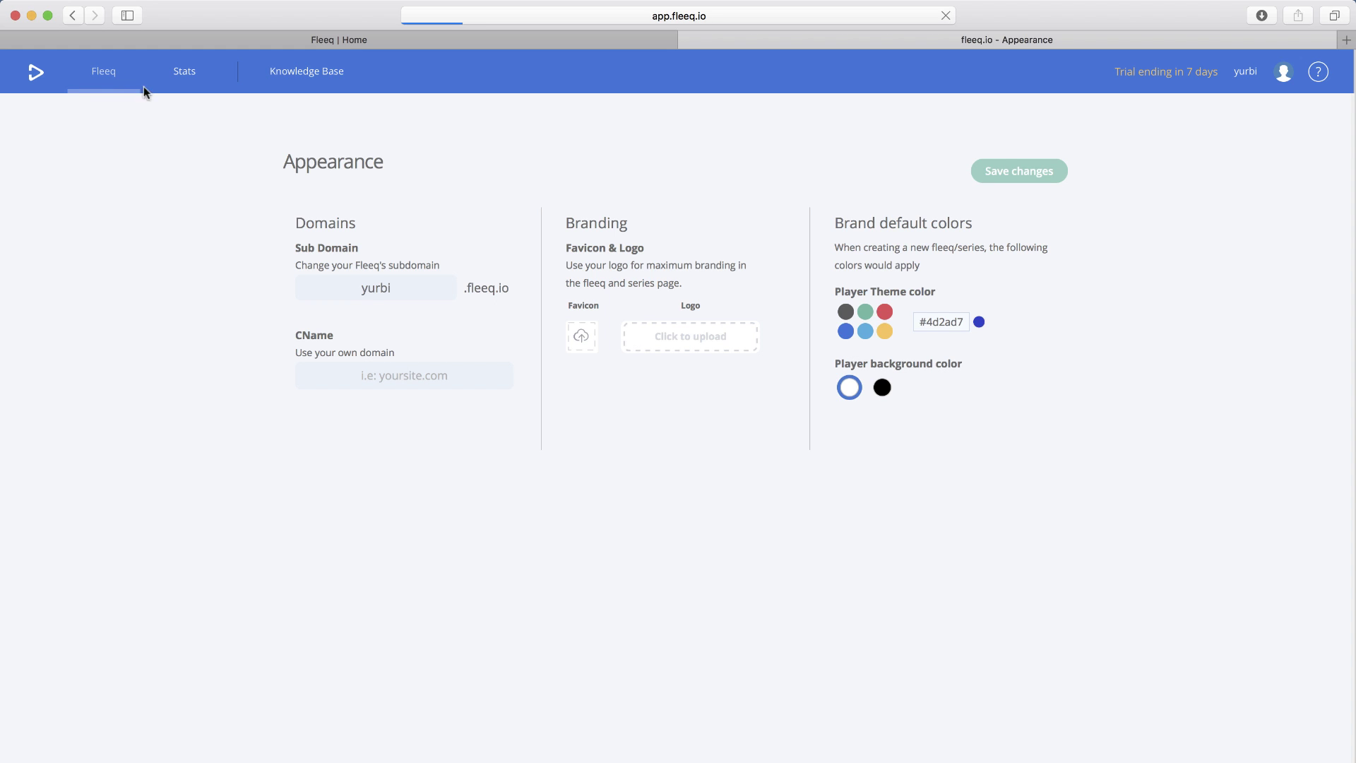